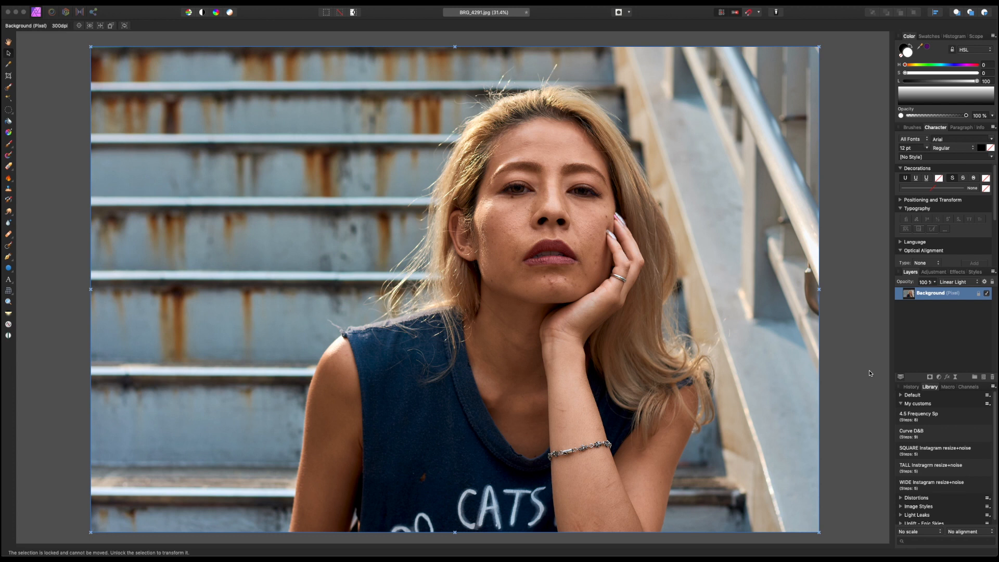
Duplicate the locked Background pixel layer
left_click(936, 343)
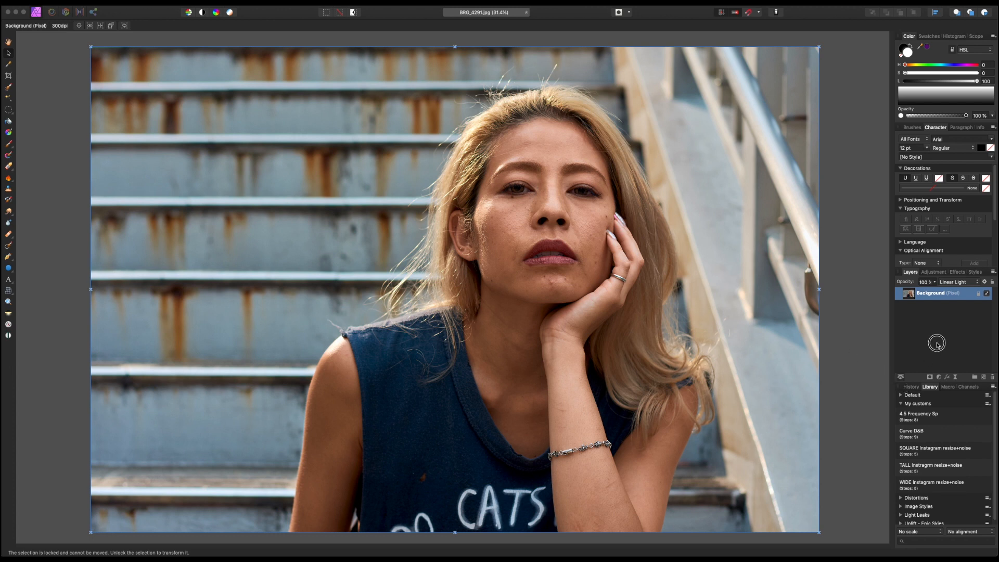
left_click(950, 295)
key("super+j")
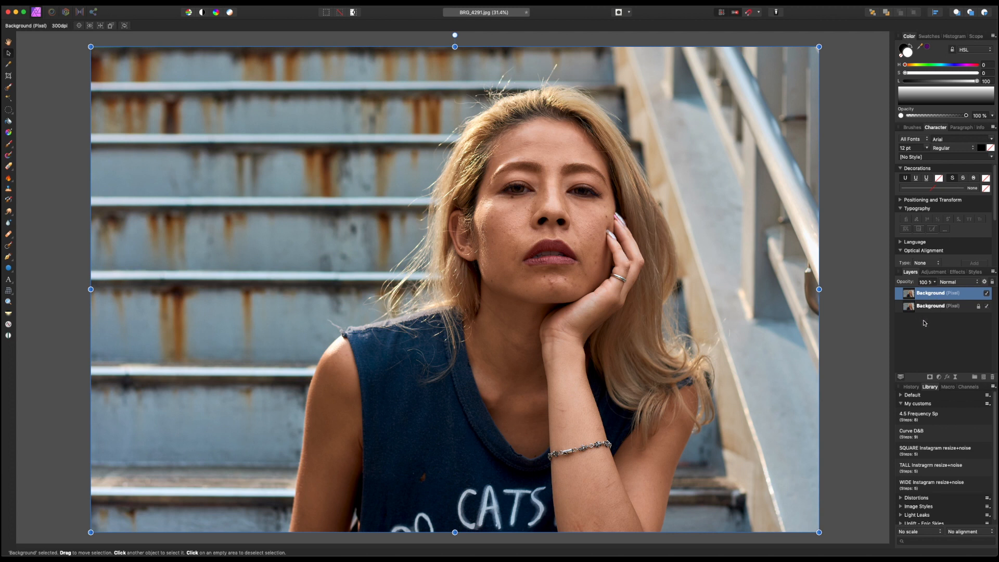
Inpaint the coloured fringe along the photo's upper-left edge on the duplicated layer, using a brush about 59 px wide
key("j")
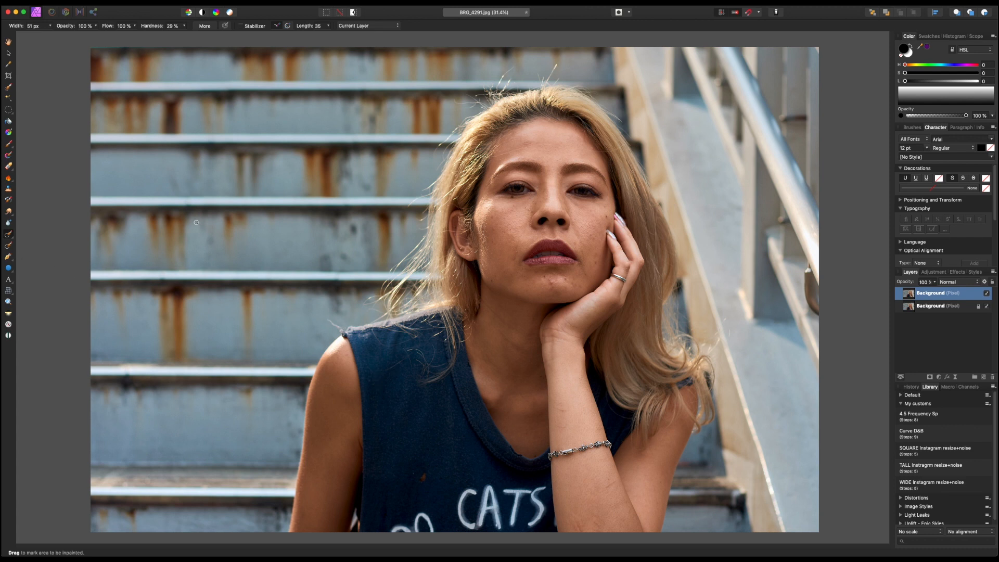
key("super+plus")
key("super+plus")
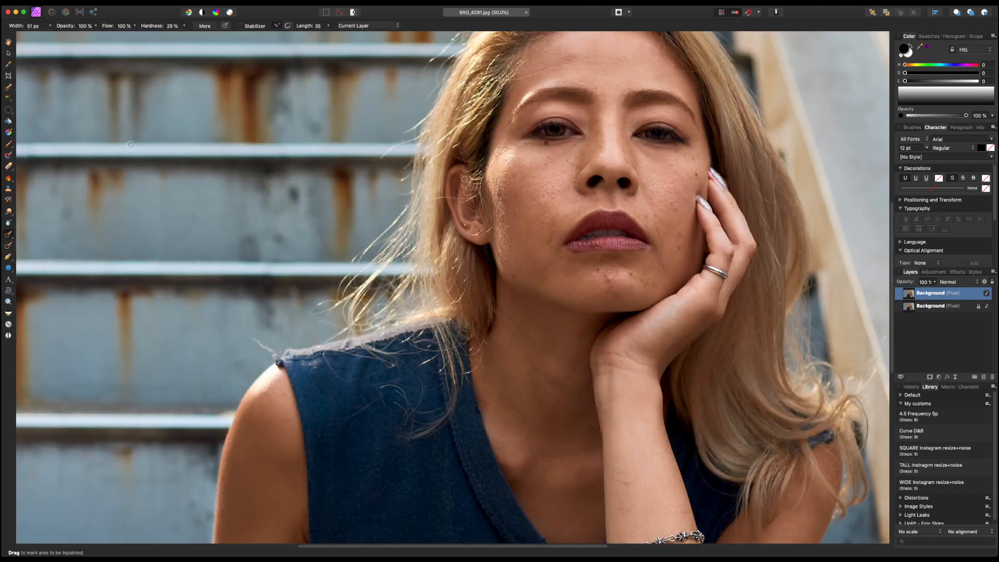
left_click_drag(165, 192, 321, 295)
left_click_drag(148, 57, 366, 311)
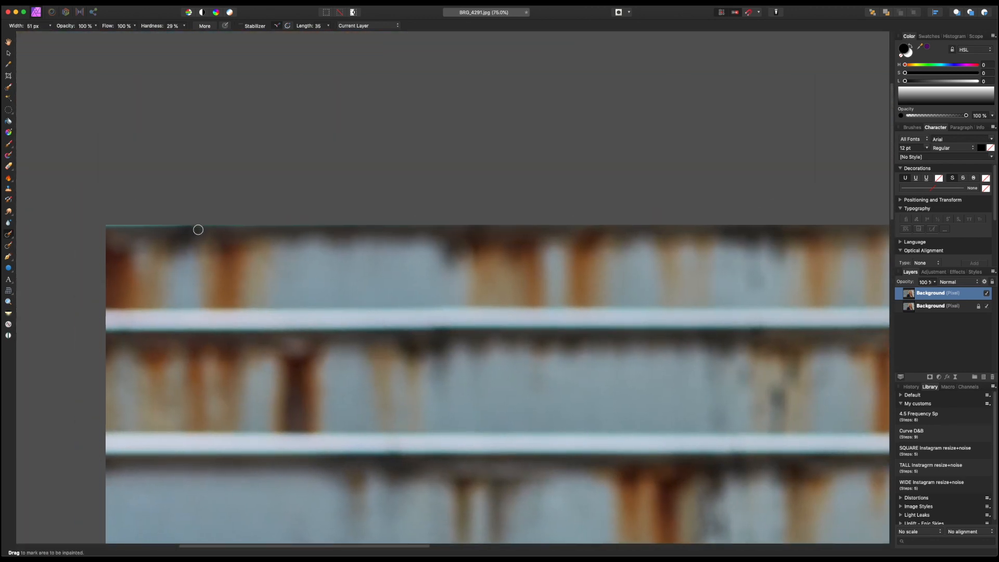
key("bracketright")
left_click_drag(183, 227, 96, 225)
left_click_drag(192, 227, 375, 227)
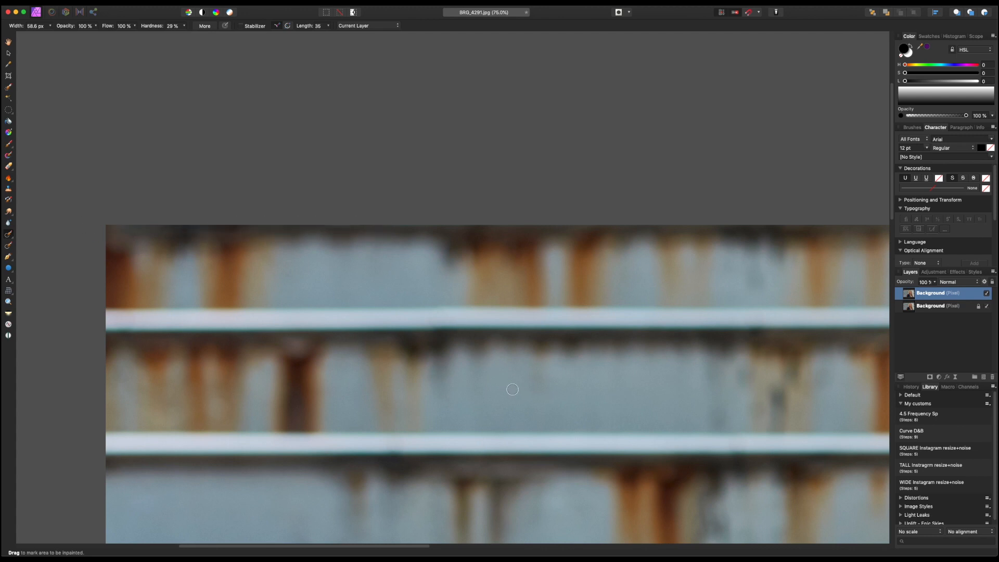
key("super+0")
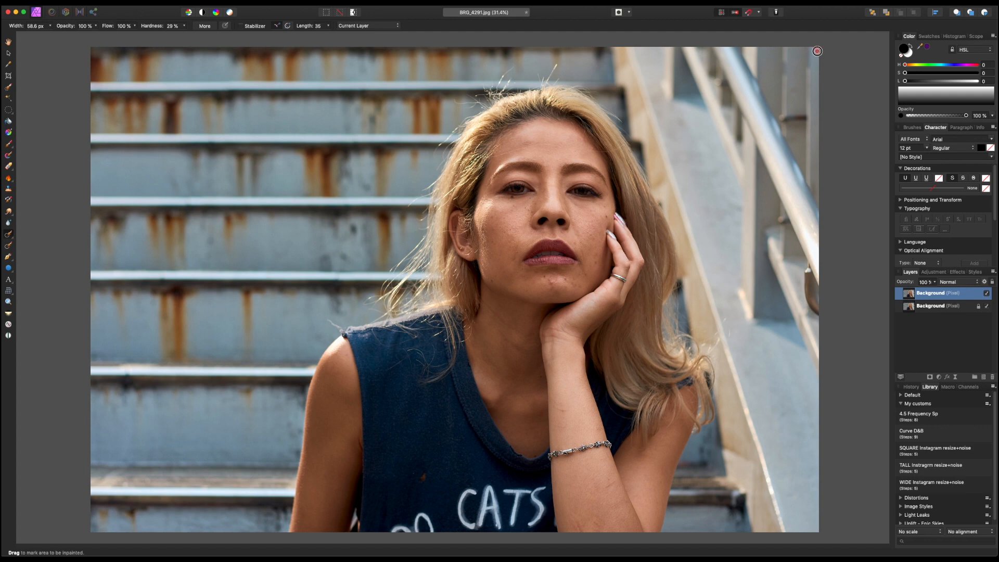
Inpaint the loose thread sticking out from the shirt's frayed shoulder seam, using a brush about 50 px wide
left_click_drag(457, 344, 545, 266)
key("super+equal")
key("super+equal")
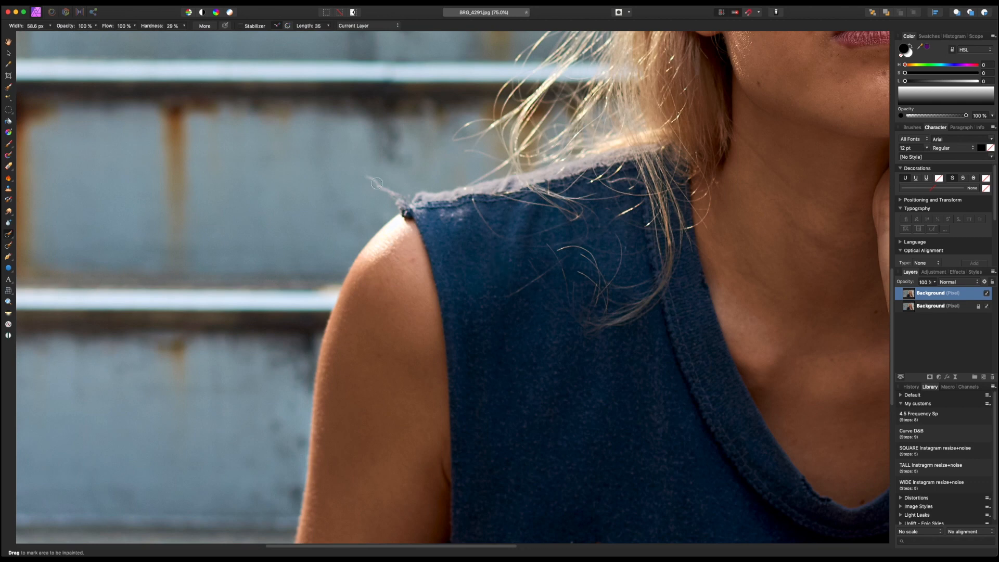
key("bracketleft")
left_click_drag(364, 172, 403, 194)
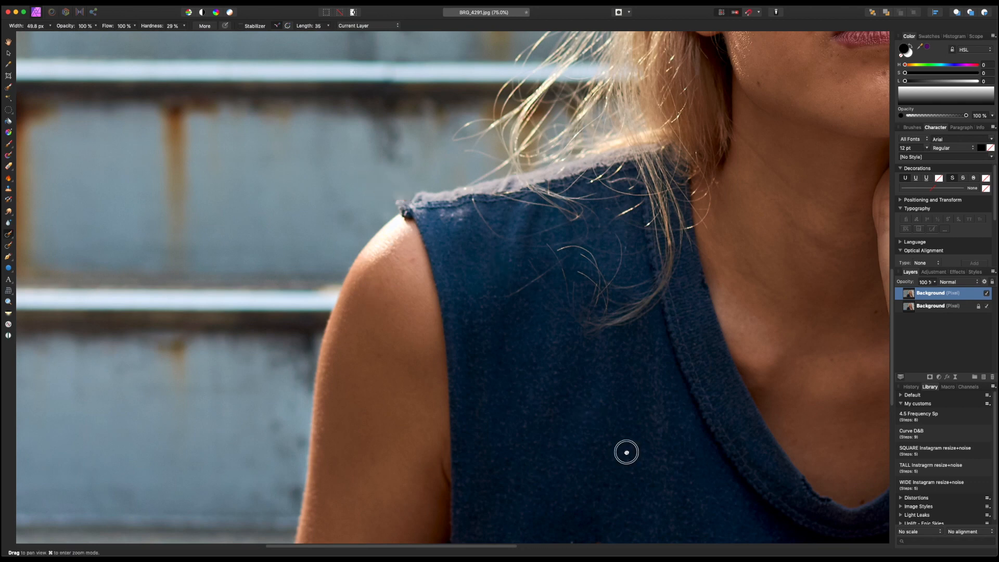
left_click_drag(629, 462, 553, 307)
key("super+0")
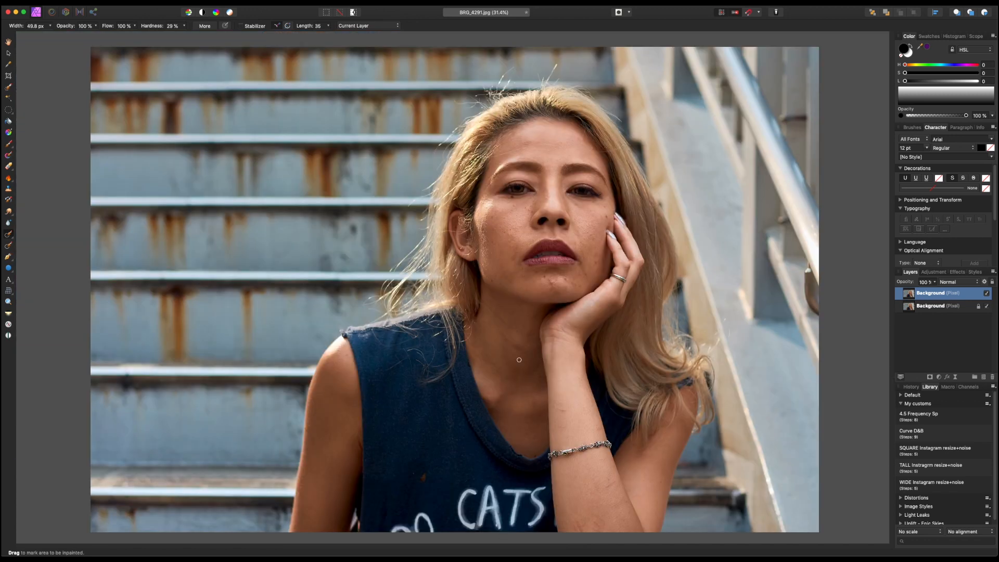
Enlarge the inpainting brush to about 100 px and remove the small rusty spot on the shirt above the lettering
key("bracketright")
key("bracketright")
key("bracketright")
key("bracketright")
left_click(423, 477)
Open the Frequency Separation filter for the duplicated layer and position its split preview over the woman's face
left_click(227, 5)
left_click(227, 4)
left_click(227, 4)
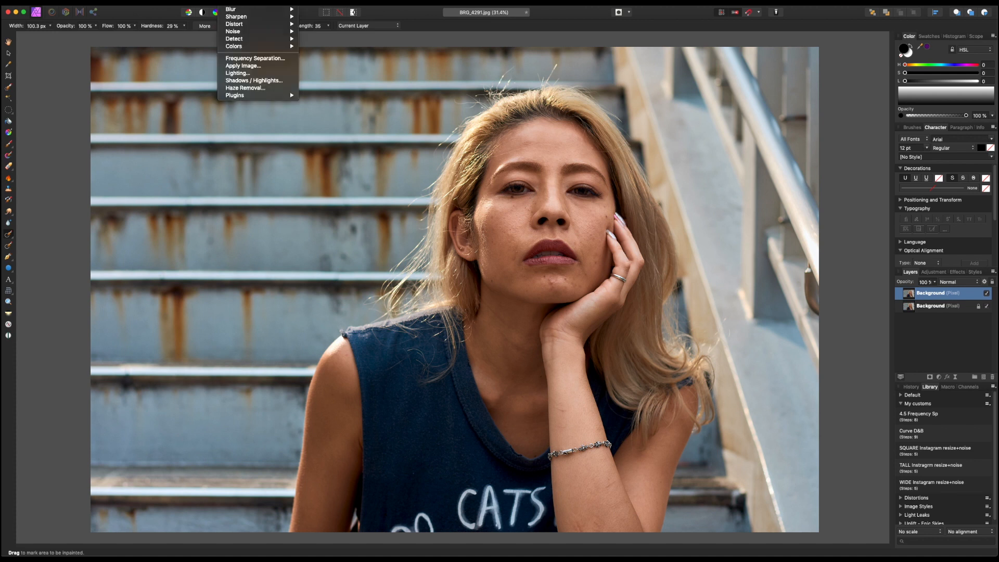
left_click(241, 58)
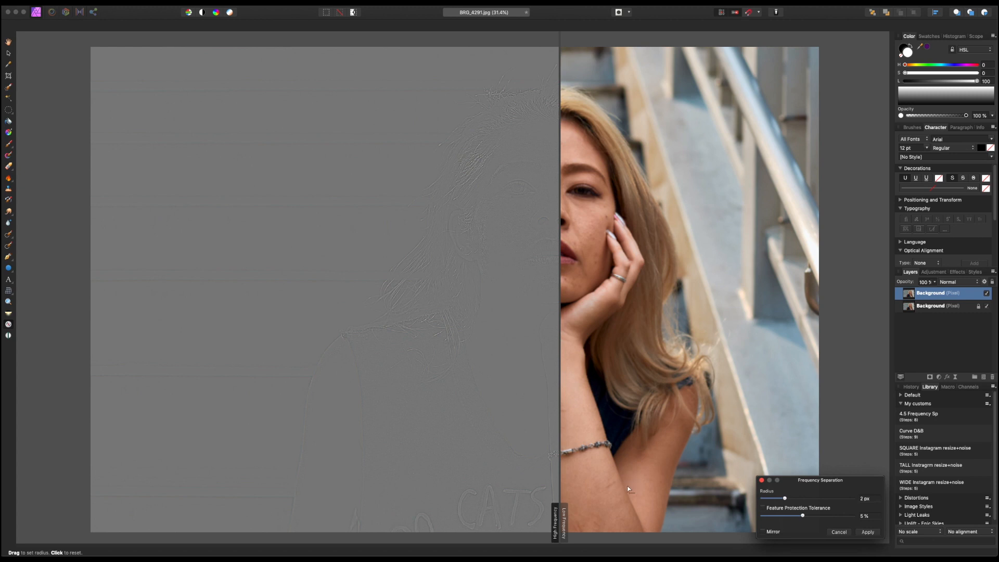
key("super+plus")
key("super+plus")
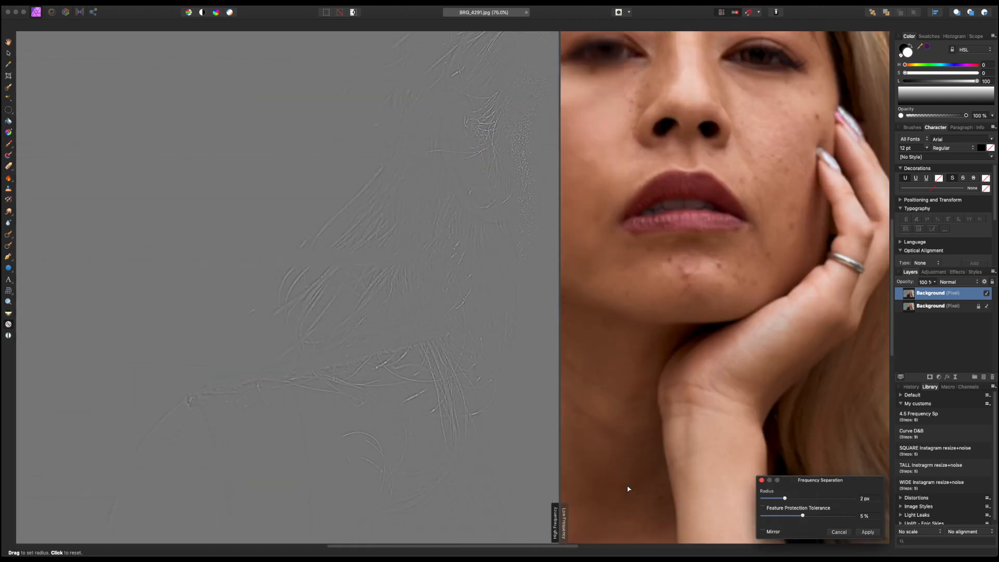
left_click_drag(761, 347, 656, 399)
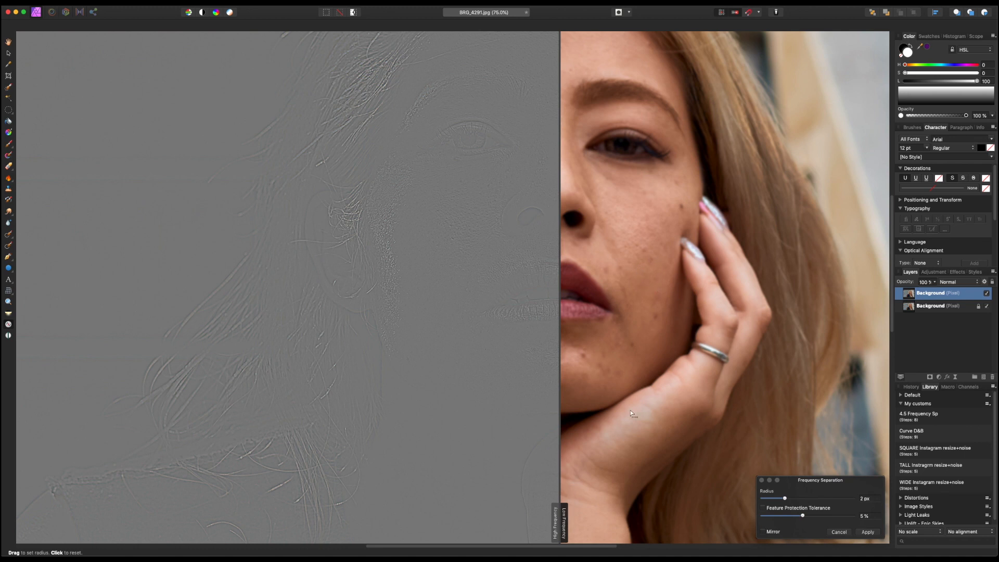
left_click_drag(560, 515, 564, 519)
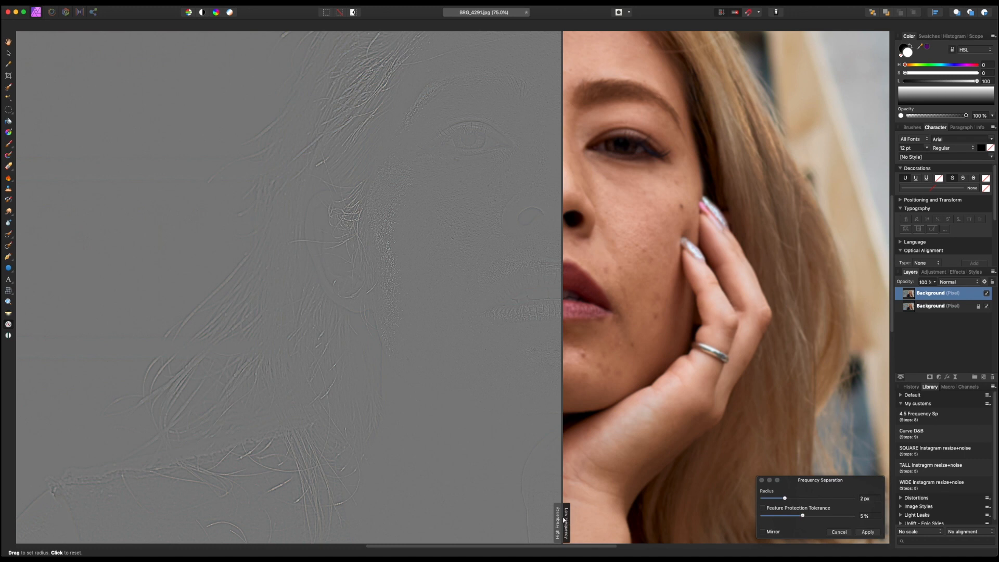
left_click_drag(563, 517, 566, 469)
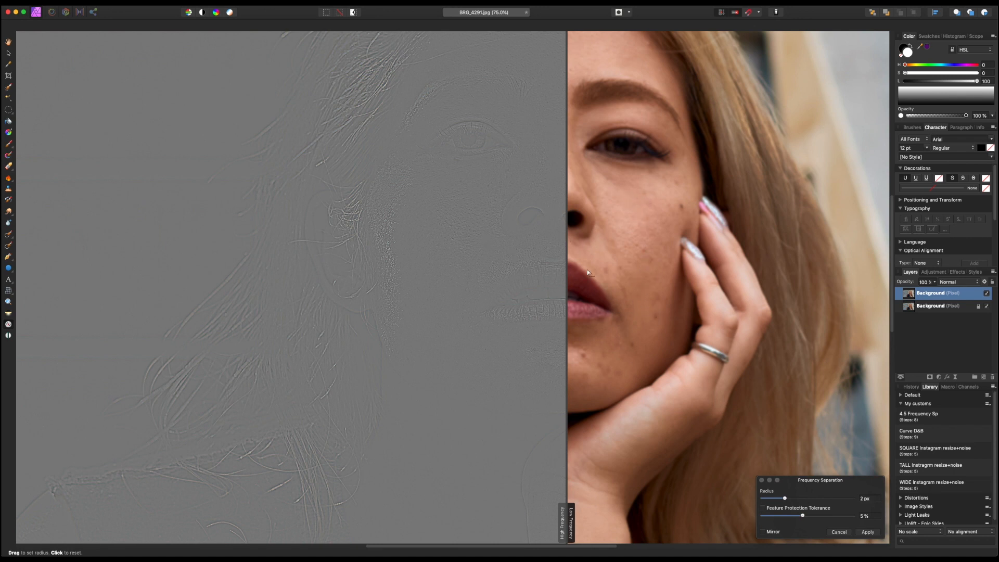
Set the Frequency Separation radius to 7.7 px while comparing skin texture and tone across the face, and apply the filter
left_click(786, 499)
left_click_drag(785, 499, 831, 500)
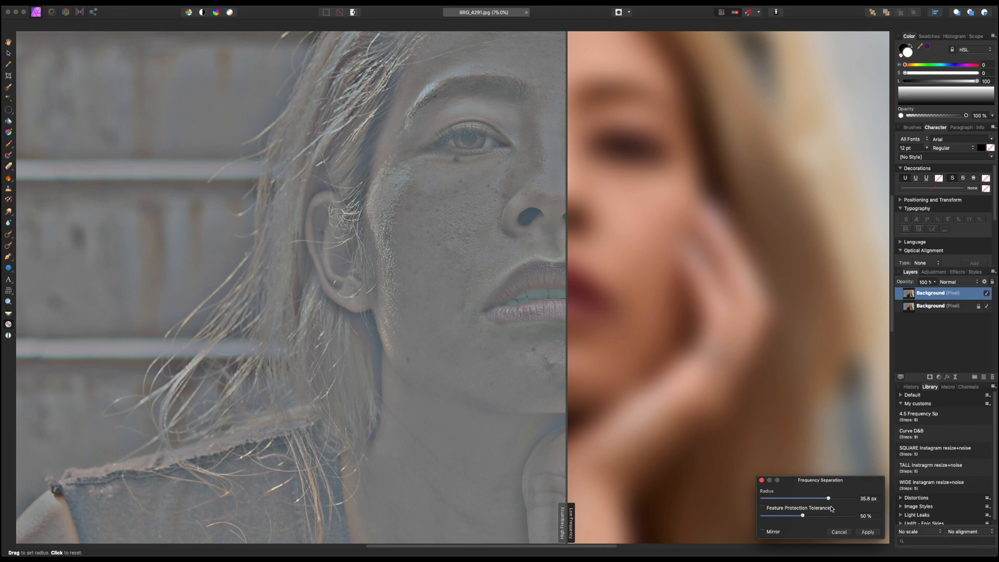
left_click_drag(828, 498, 804, 501)
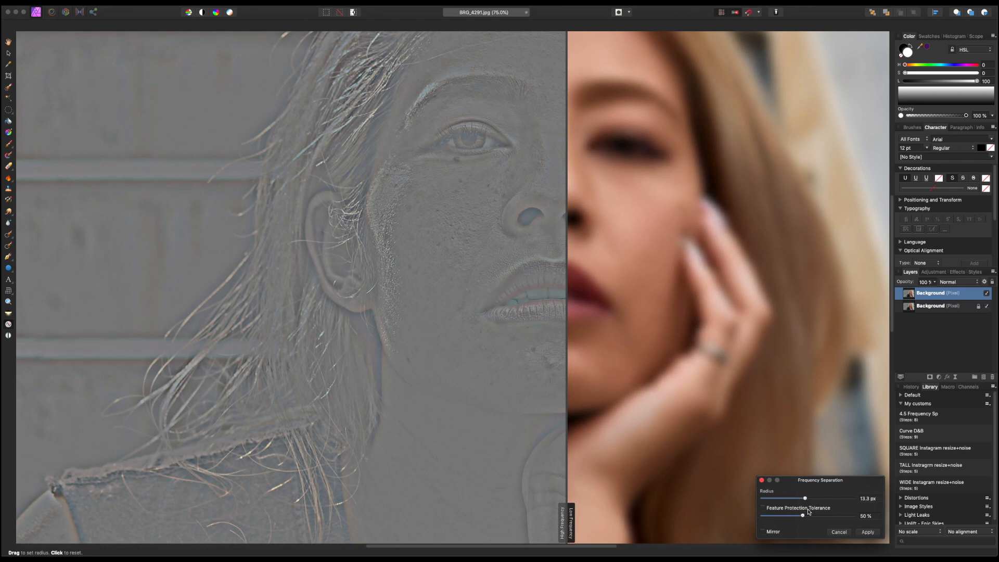
left_click_drag(806, 501, 798, 502)
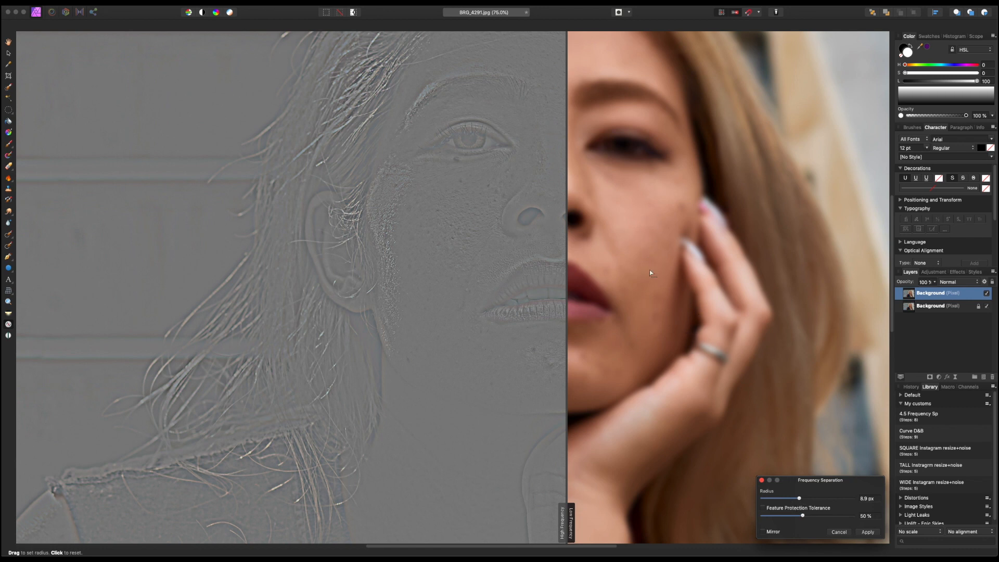
left_click_drag(663, 416, 721, 370)
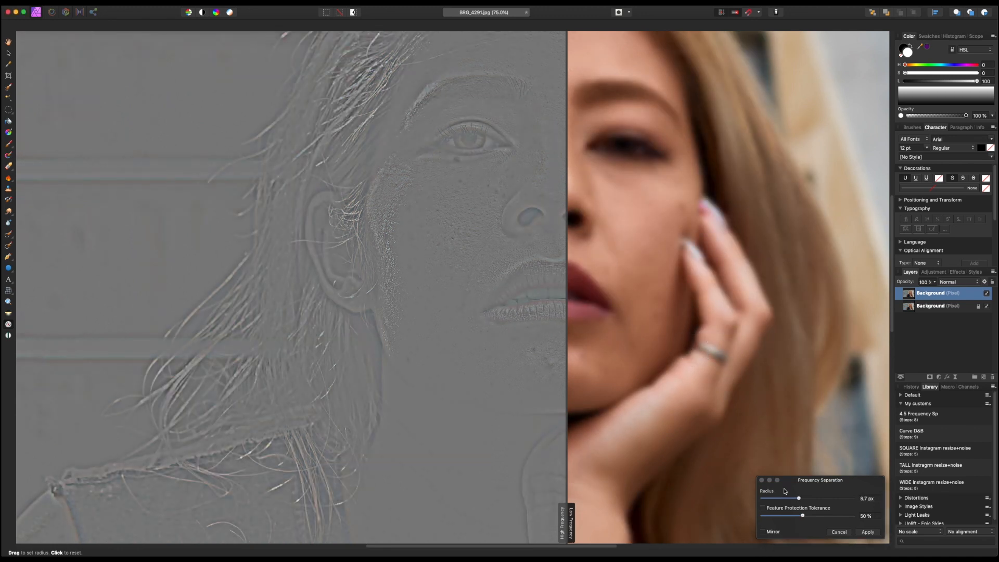
left_click_drag(567, 517, 745, 460)
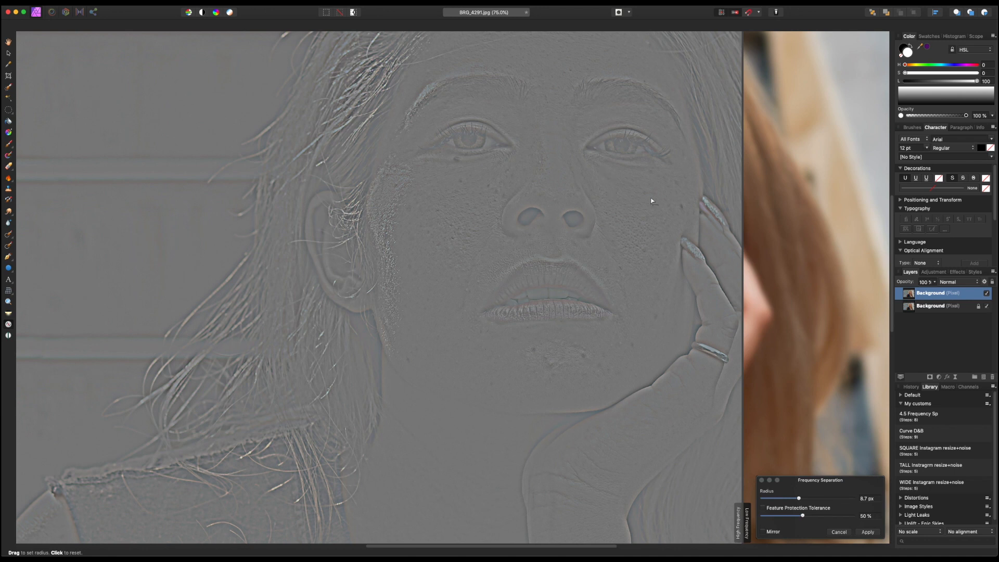
left_click_drag(745, 518, 556, 436)
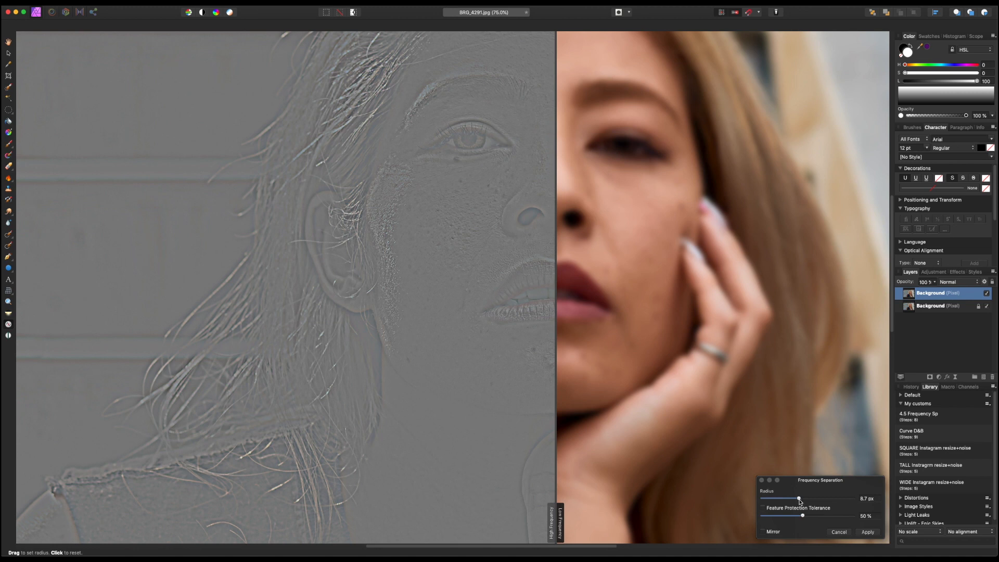
left_click_drag(799, 500, 800, 500)
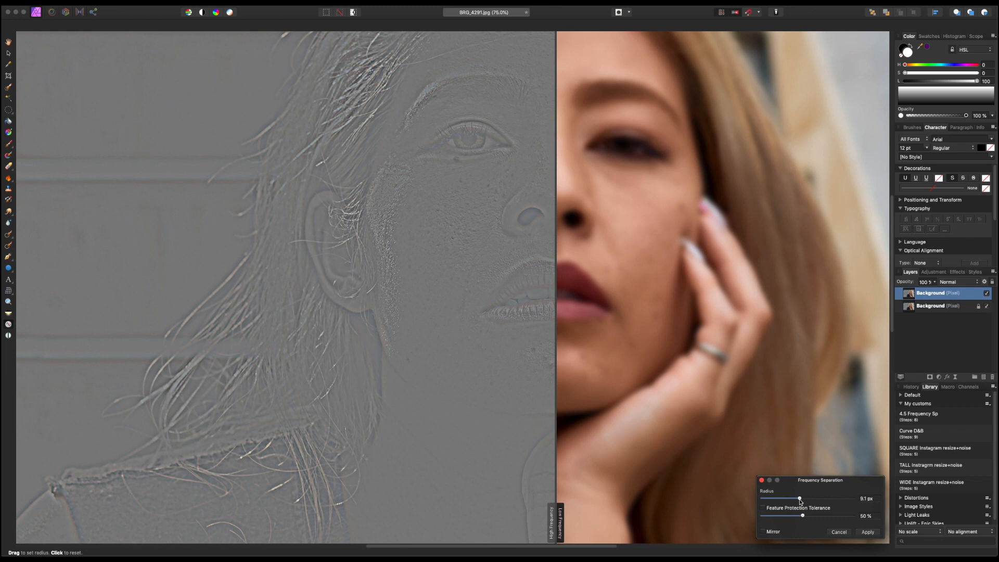
left_click_drag(800, 500, 797, 502)
left_click_drag(558, 514, 530, 515)
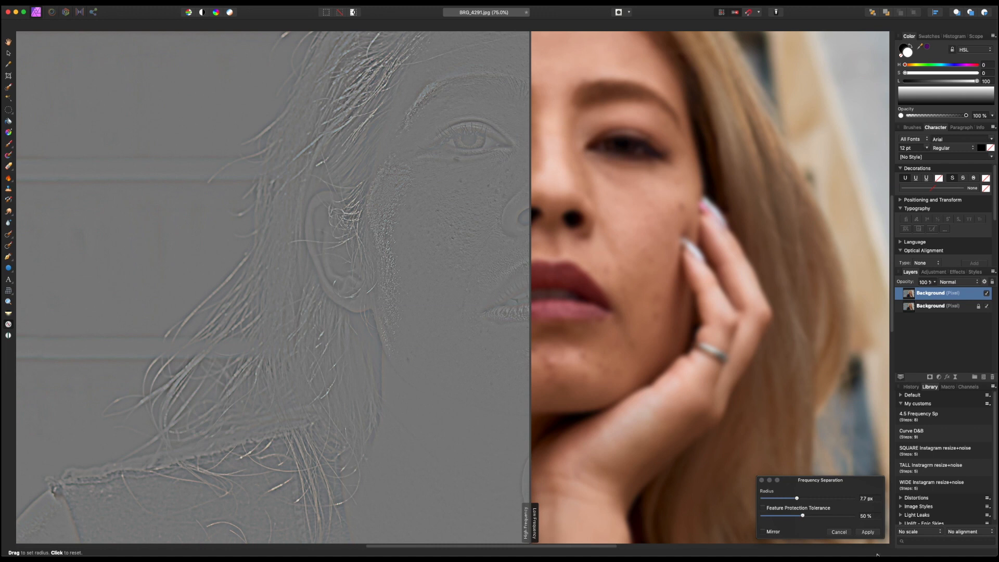
left_click(868, 532)
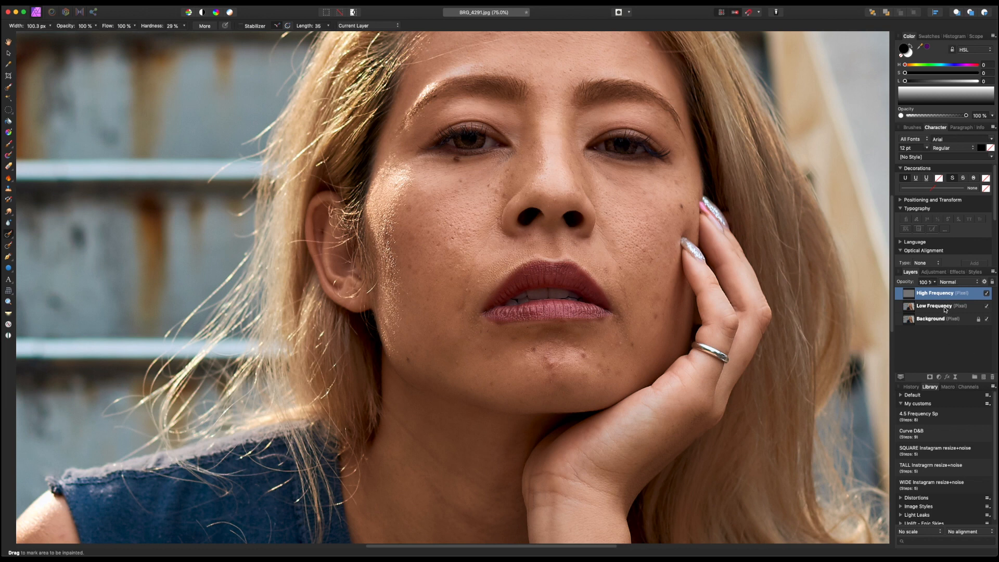
Add an empty pixel layer above the Low Frequency layer and another above the High Frequency layer
left_click(944, 310)
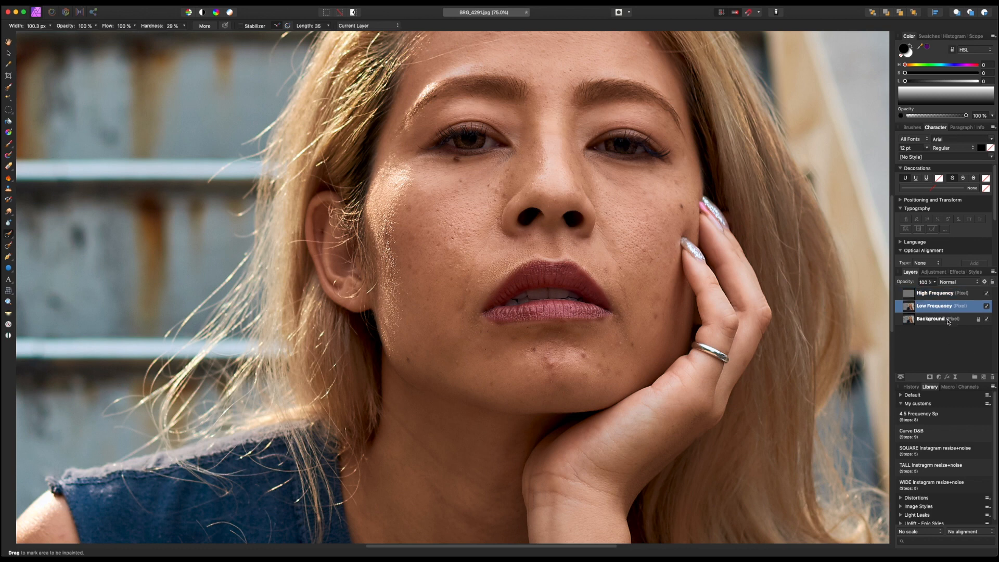
key("super+shift+n")
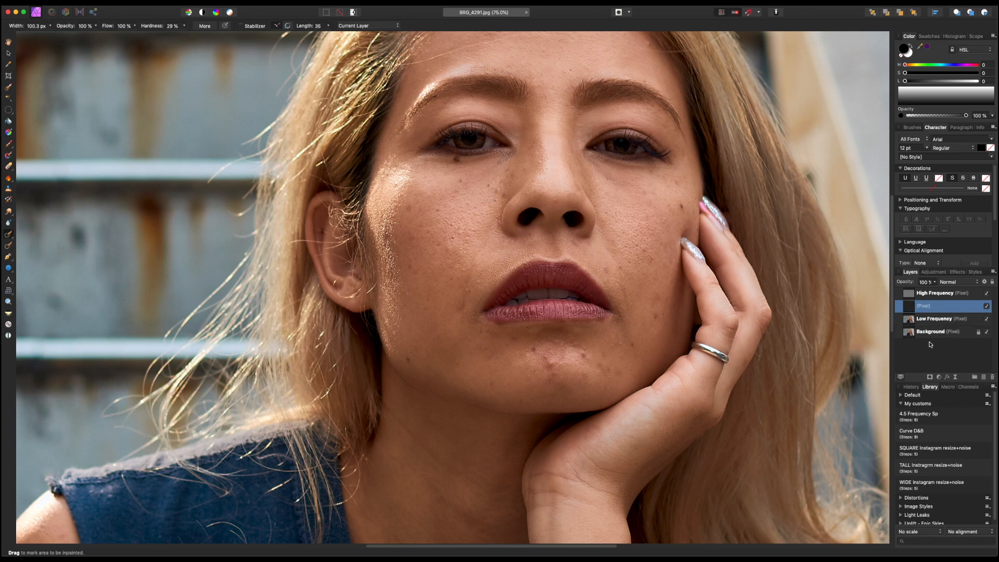
left_click(952, 295)
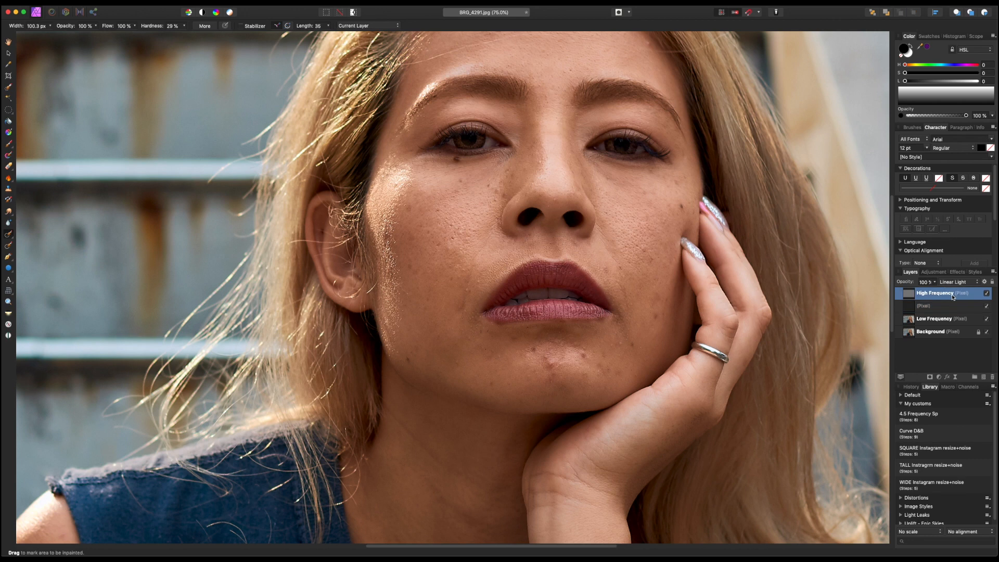
key("super+shift+n")
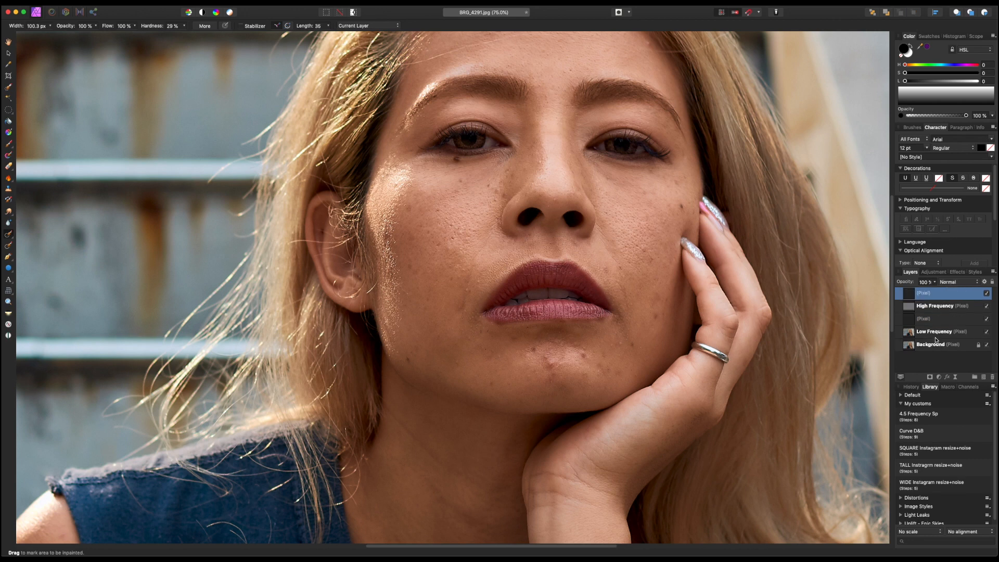
Group the frequency layers with their two empty pixel layers, name the group FS and expand it
left_click(953, 334, "shift")
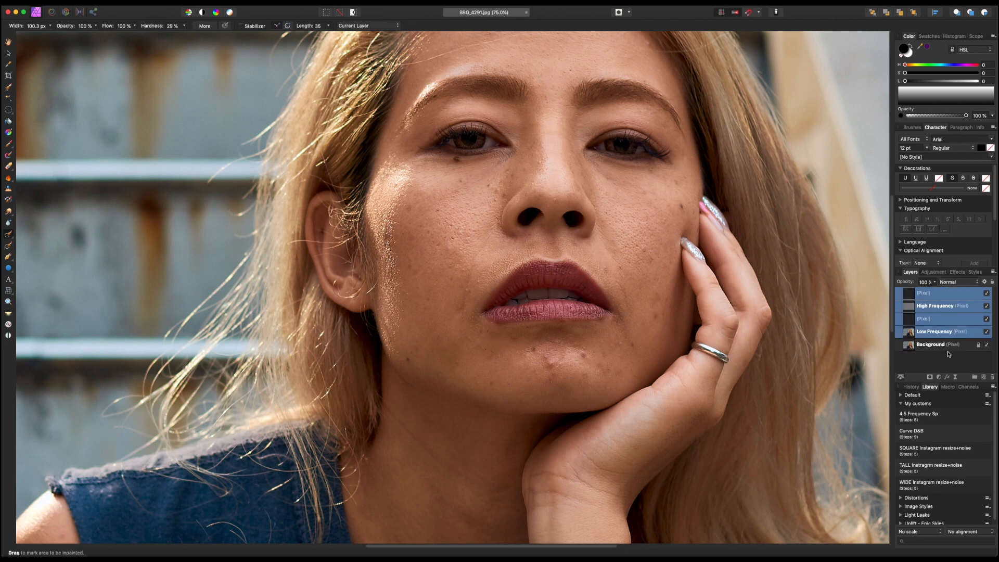
key("super+g")
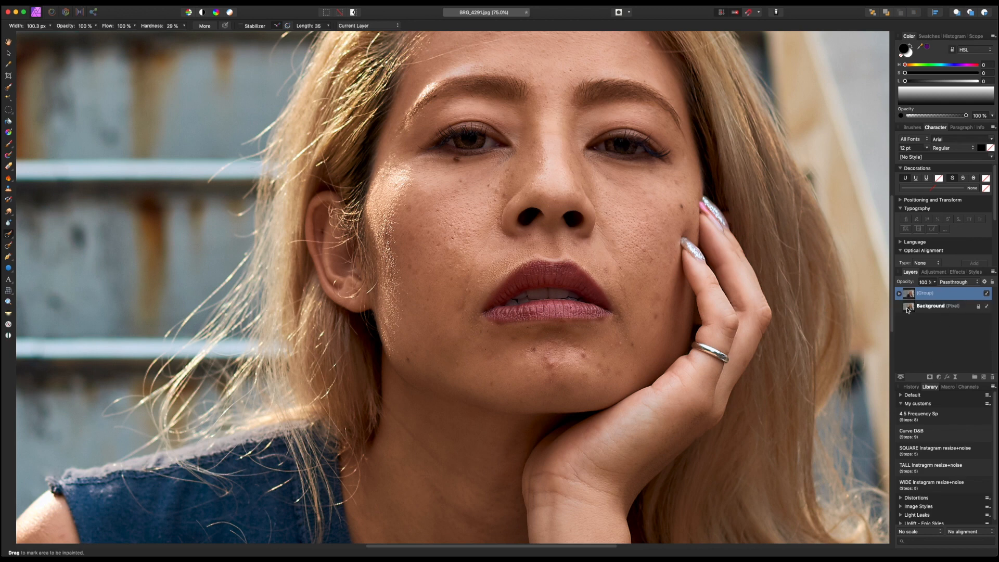
double_click(922, 294)
type("F")
key("Return")
left_click(899, 295)
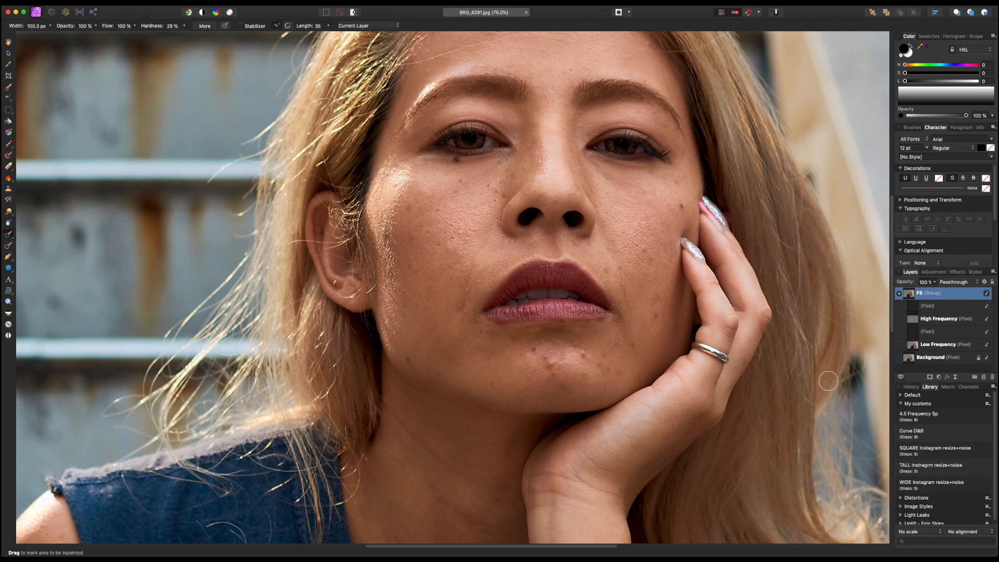
Select the empty pixel layer above the Low Frequency layer and hide the High Frequency layer to expose the facial tones
key("super+minus")
key("super+0")
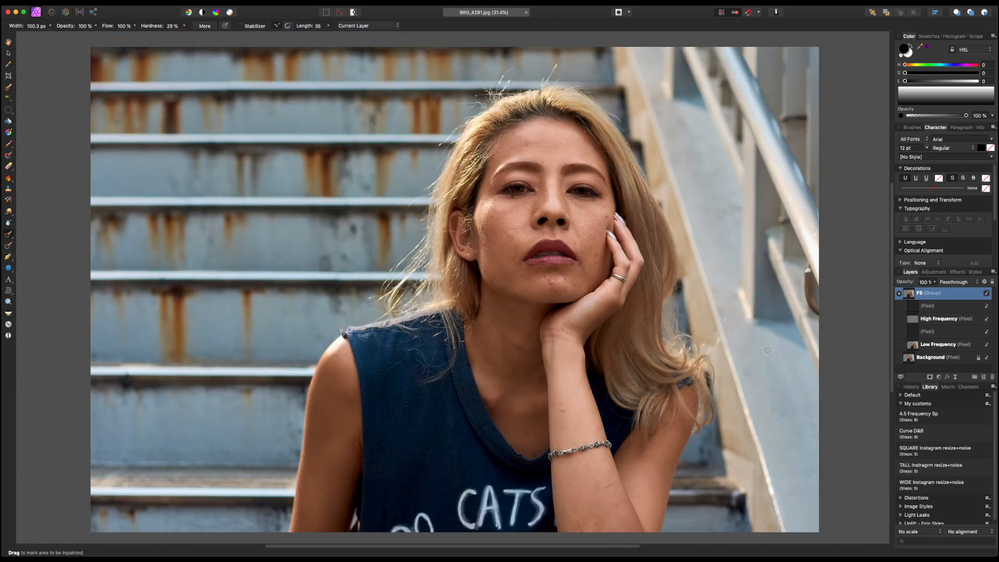
key("super+plus")
key("super+plus")
left_click_drag(775, 297, 608, 425)
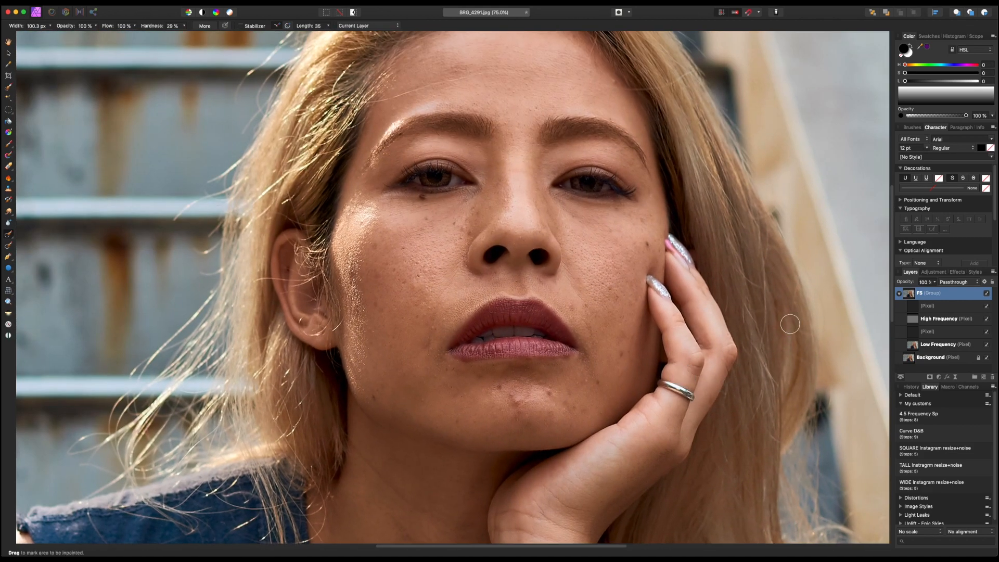
left_click(963, 336)
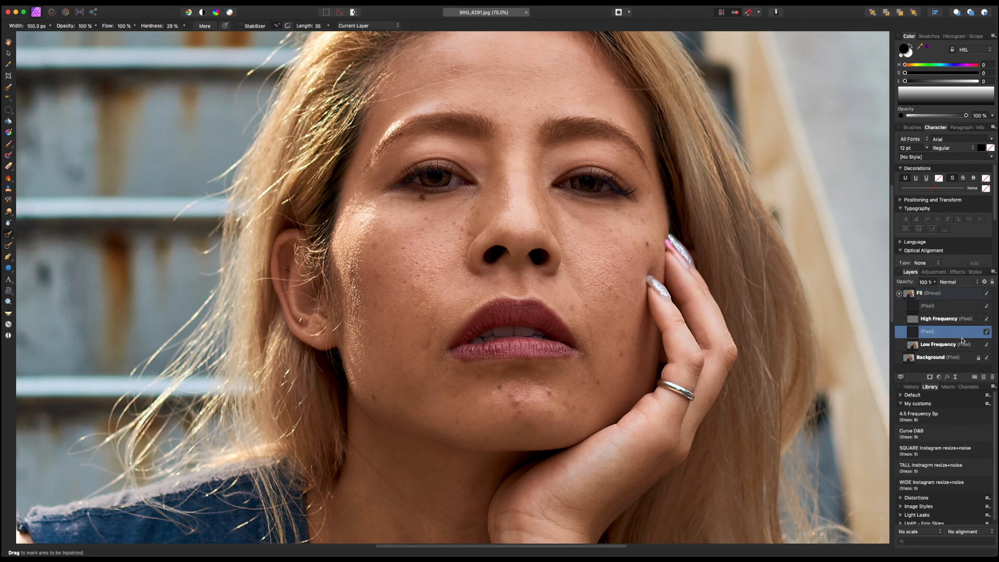
left_click(987, 319)
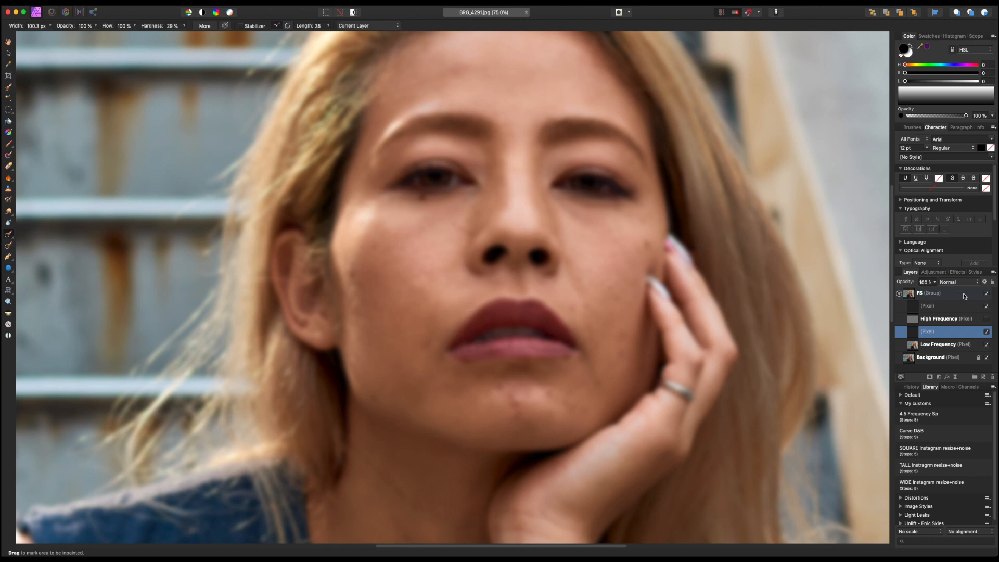
left_click(986, 319)
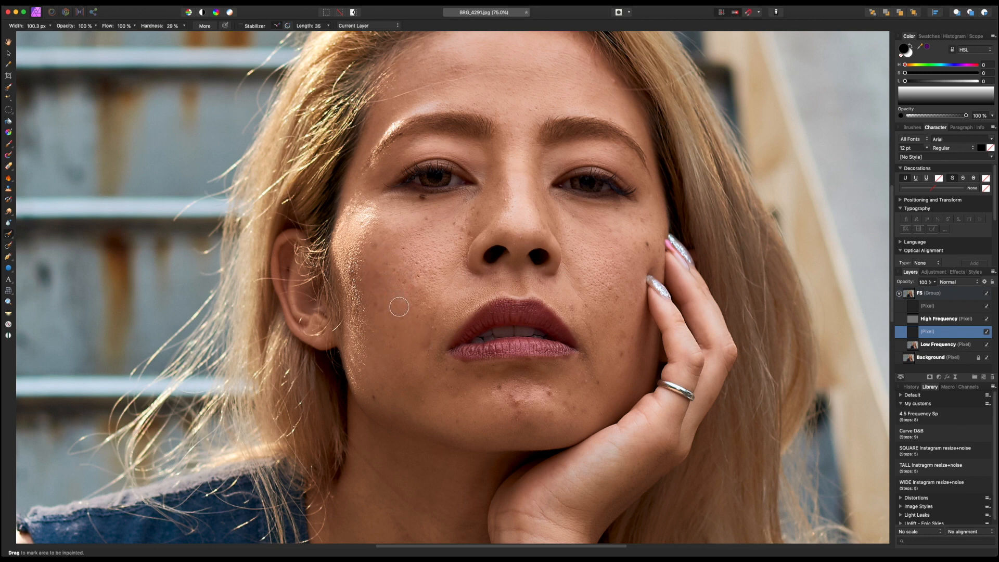
left_click(986, 318)
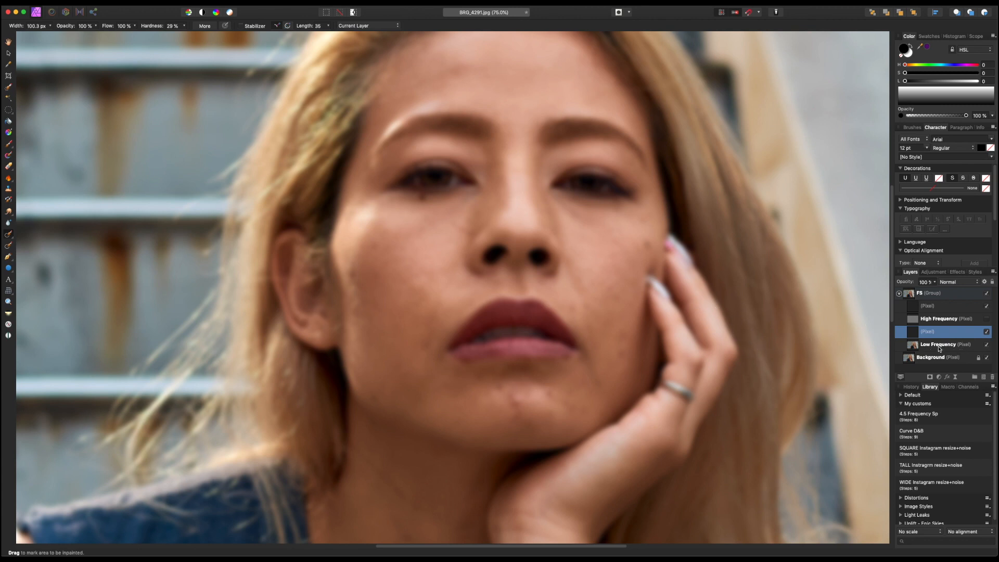
left_click(939, 348)
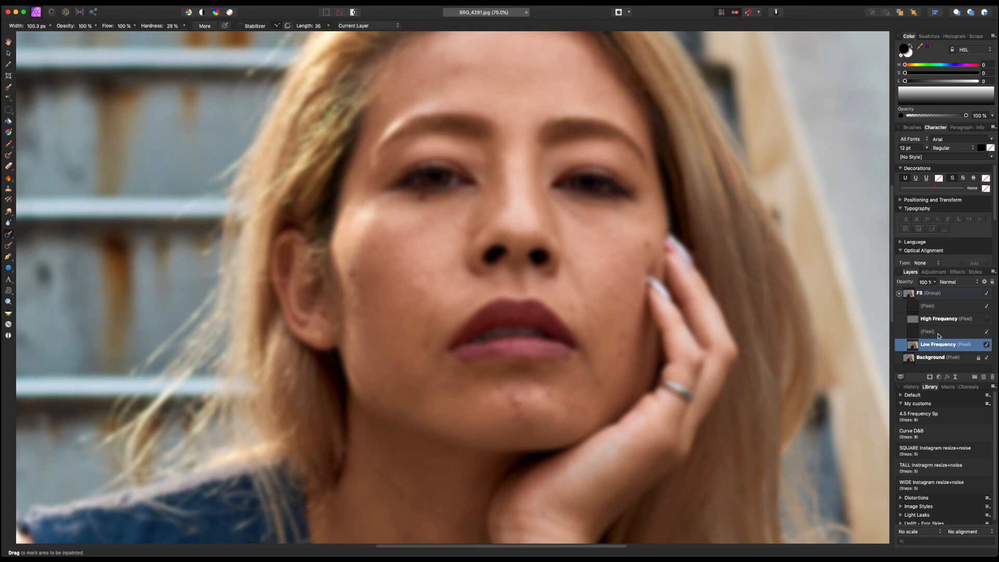
left_click(939, 333)
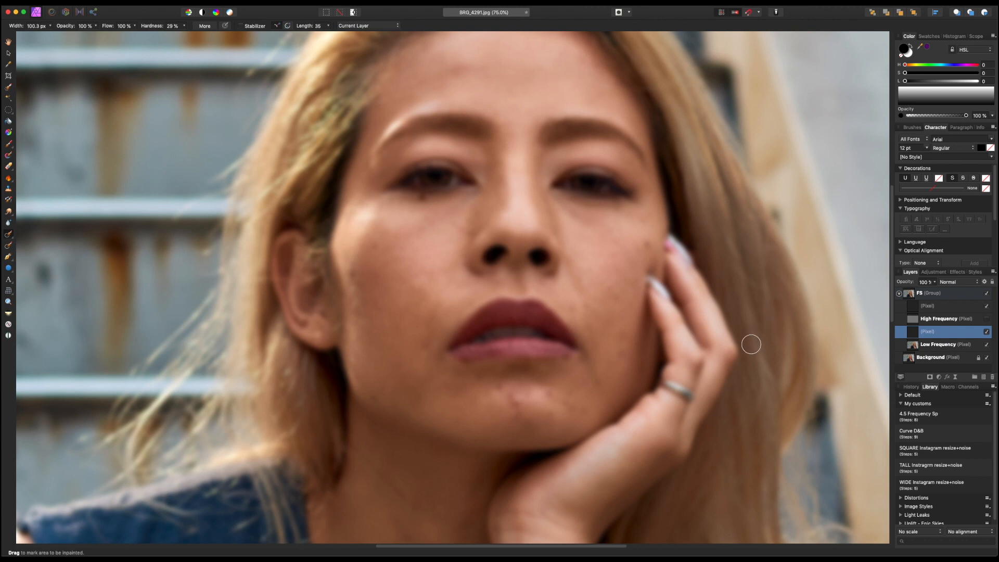
Set up the Clone Brush with a width of 144.4 px, 0% hardness and 70% opacity
scroll(680, 352, "up", 3)
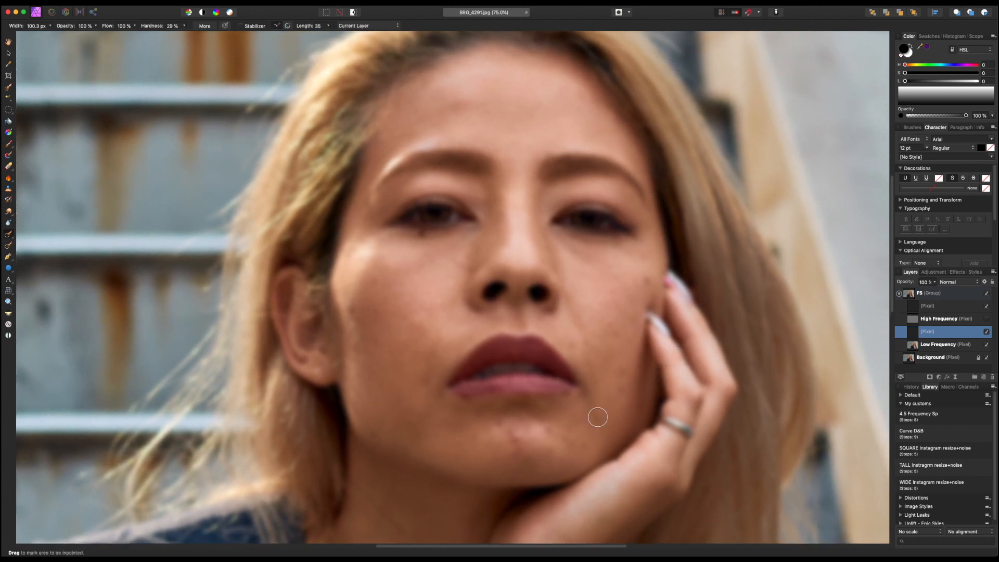
scroll(645, 349, "down", 1)
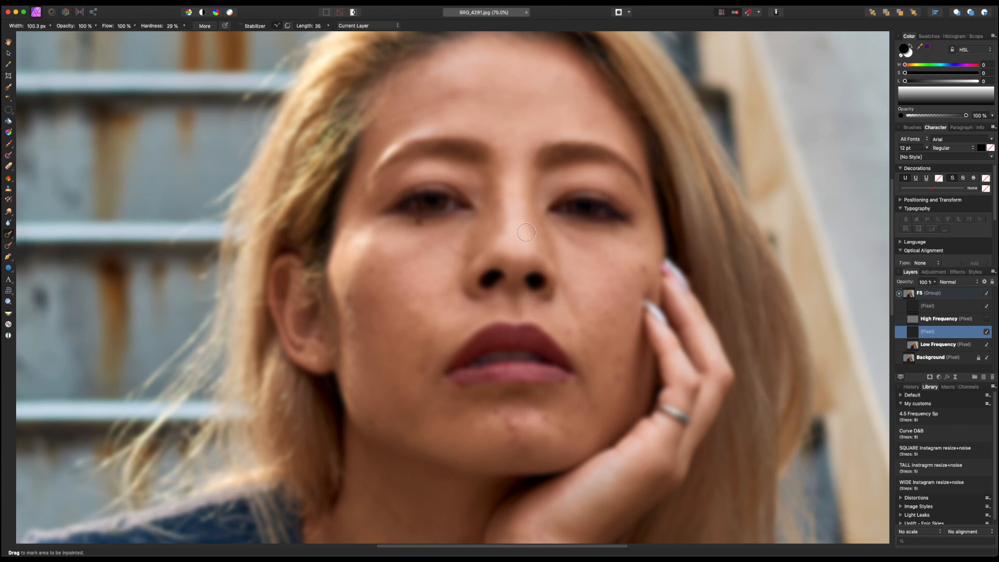
scroll(482, 130, "up", 2)
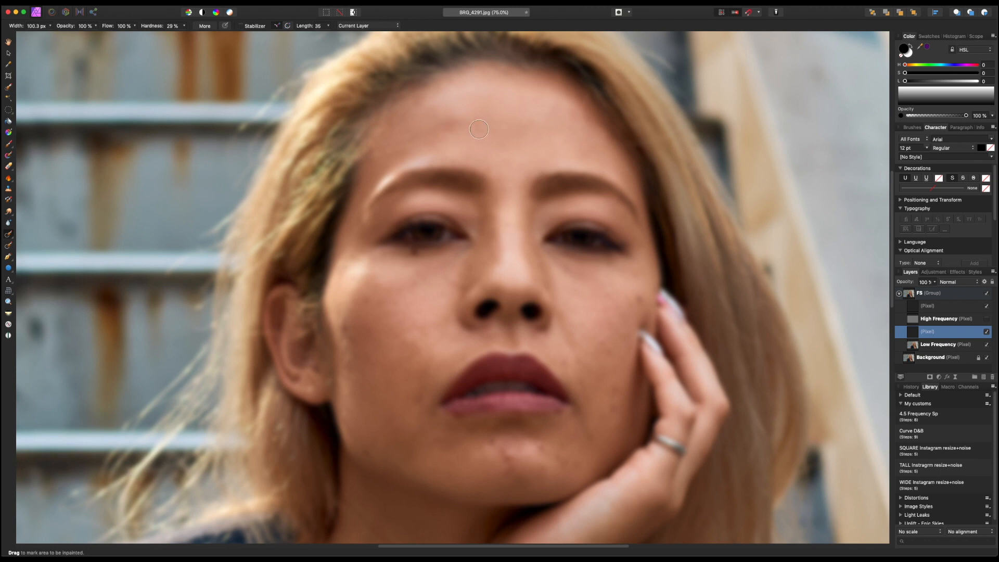
key("s")
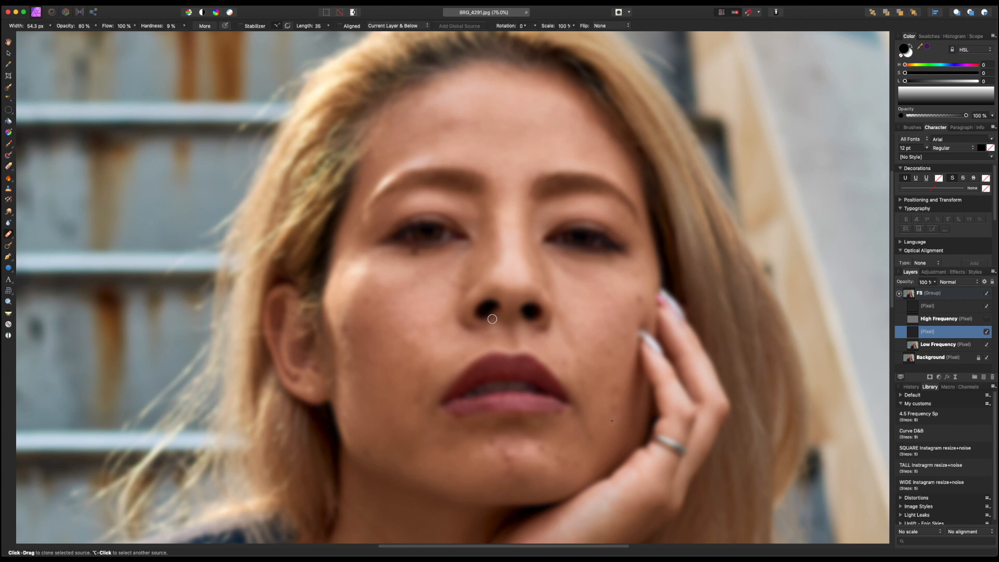
key("bracketright")
key("bracketright")
key("bracketright")
key("bracketright")
left_click_drag(184, 26, 169, 33)
key("7")
Clone nearby skin tone over the uneven patches on the forehead, sampling fresh sources as the tone changes
left_click(447, 132, "alt")
left_click(451, 132, "alt")
left_click(479, 114, "alt")
left_click(451, 102, "alt")
left_click(491, 101, "alt")
Restore the High Frequency layer and compare the forehead with the low-frequency retouch layer on and off
left_click(987, 332)
left_click(987, 332)
left_click(986, 331)
left_click(987, 333)
left_click(987, 318)
left_click(987, 333)
left_click(987, 333)
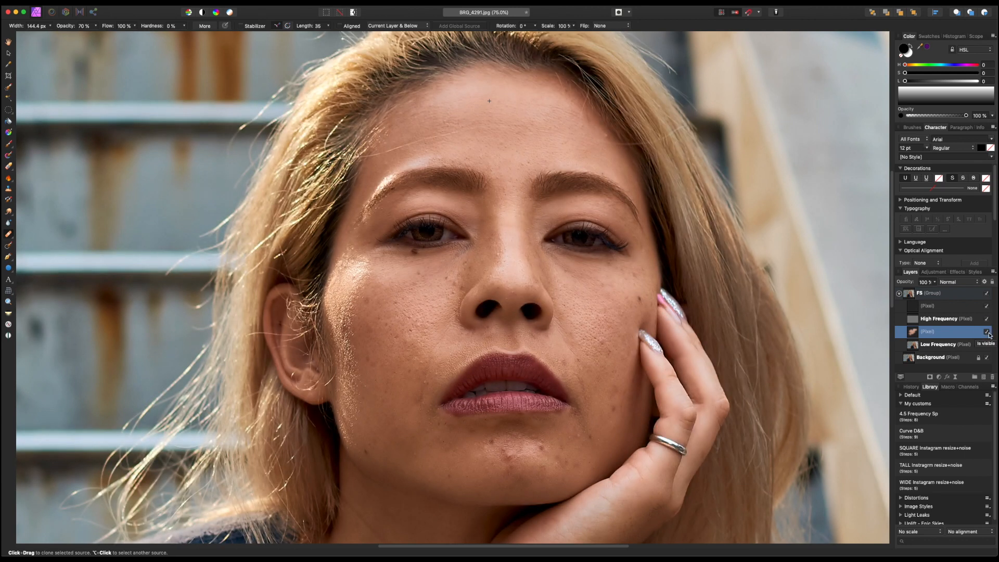
key("super+minus")
left_click(987, 333)
left_click(987, 333)
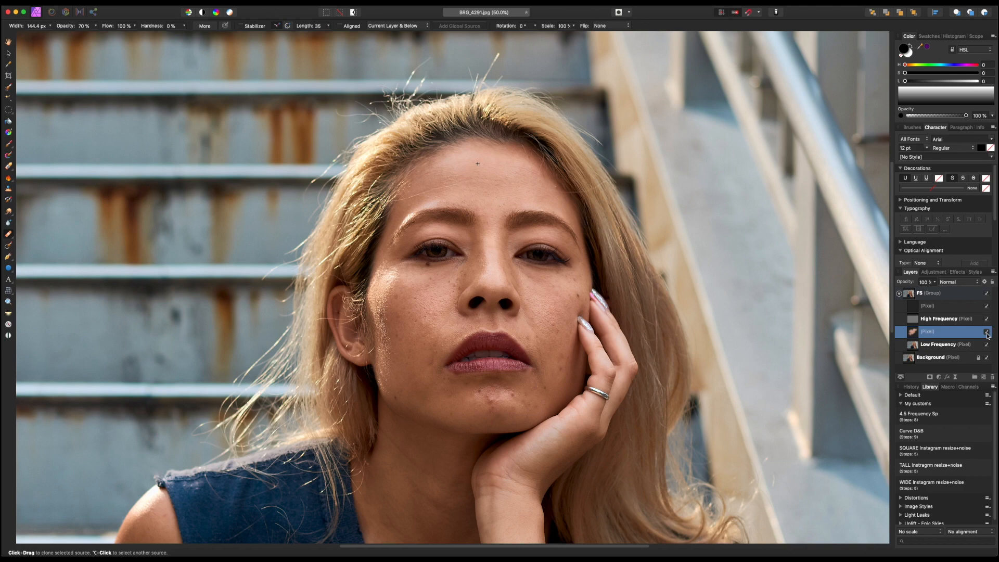
left_click(987, 333)
left_click(988, 333)
Examine the forehead close up, toggling the low-frequency retouch layer to check its tone transitions against the preserved texture
key("super+plus")
key("super+plus")
key("super+plus")
left_click_drag(480, 135, 494, 411)
left_click(987, 332)
left_click(988, 333)
left_click(987, 333)
left_click(987, 333)
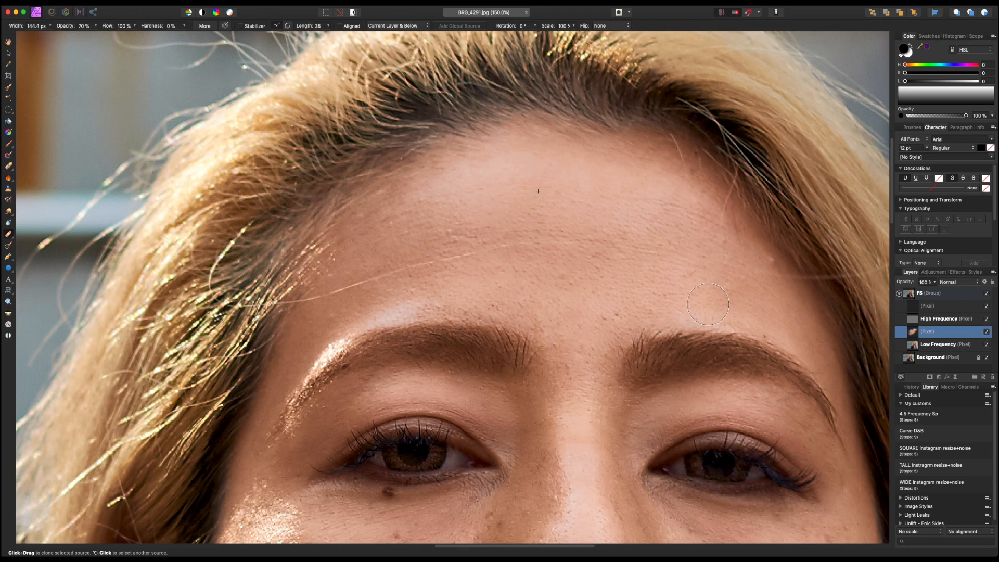
left_click(987, 332)
left_click(987, 332)
Hide the High Frequency layer and clone nearby skin tone over the lower cheek and jaw on the image's left side
left_click(986, 320)
key("super+minus")
key("super+minus")
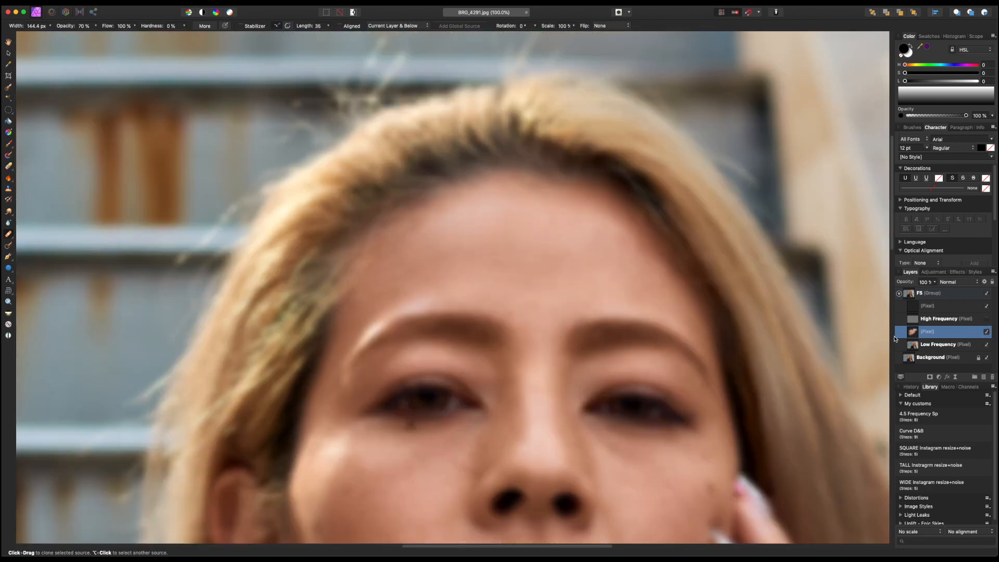
left_click_drag(626, 417, 574, 246)
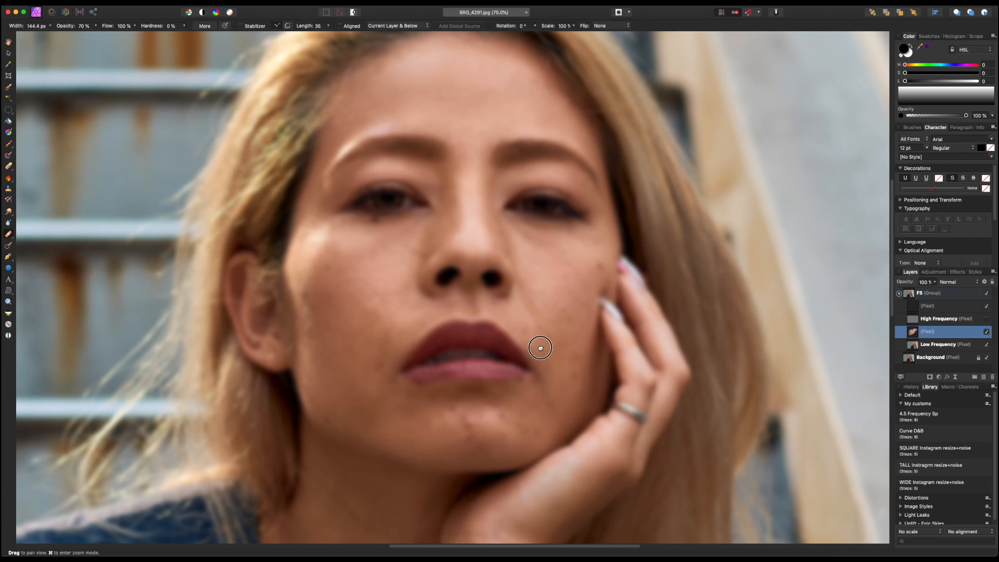
left_click_drag(539, 350, 597, 308)
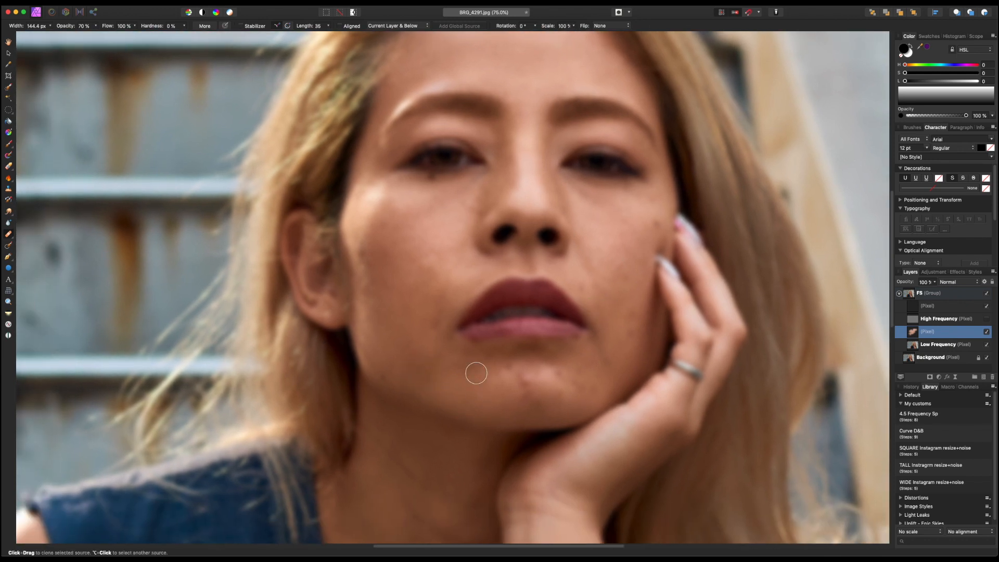
left_click(403, 343, "alt")
left_click(418, 330, "alt")
mouse_move(436, 338)
left_mouse_down()
mouse_move(423, 343)
mouse_move(429, 336)
mouse_move(424, 376)
mouse_move(405, 365)
mouse_move(423, 376)
left_mouse_up()
left_click(422, 352, "alt")
left_click(418, 354, "alt")
left_click(415, 364, "alt")
left_click(382, 328)
left_click(427, 362, "alt")
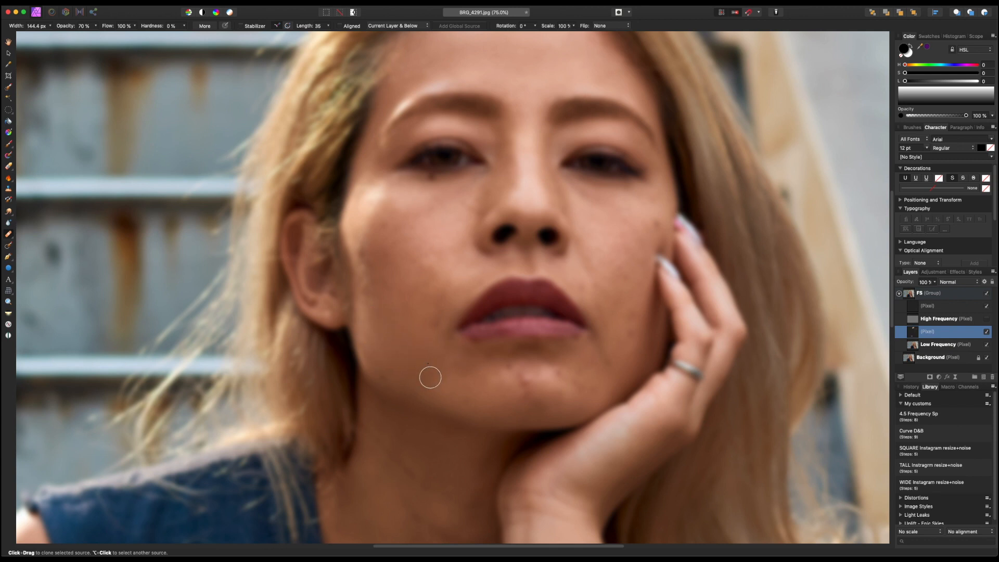
Show the High Frequency layer and compare the lower face with the retouch and Low Frequency layers on and off
left_click(986, 319)
left_click(986, 331)
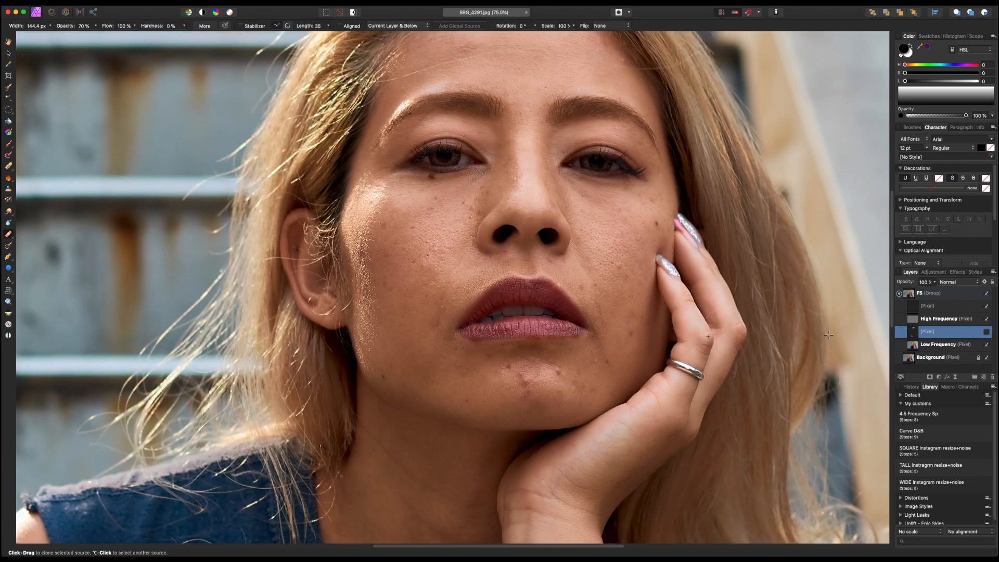
left_click(987, 345)
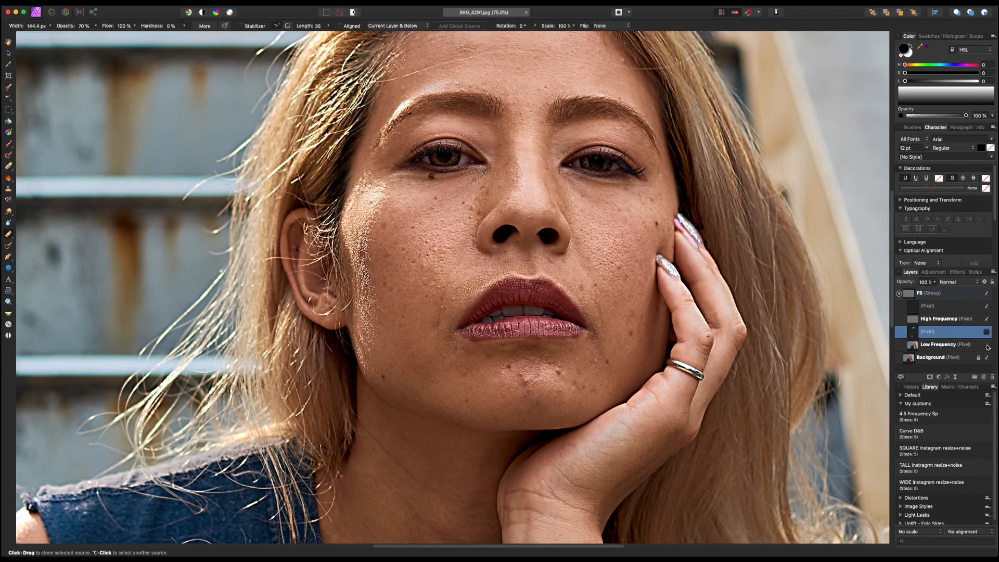
left_click(987, 345)
left_click(987, 333)
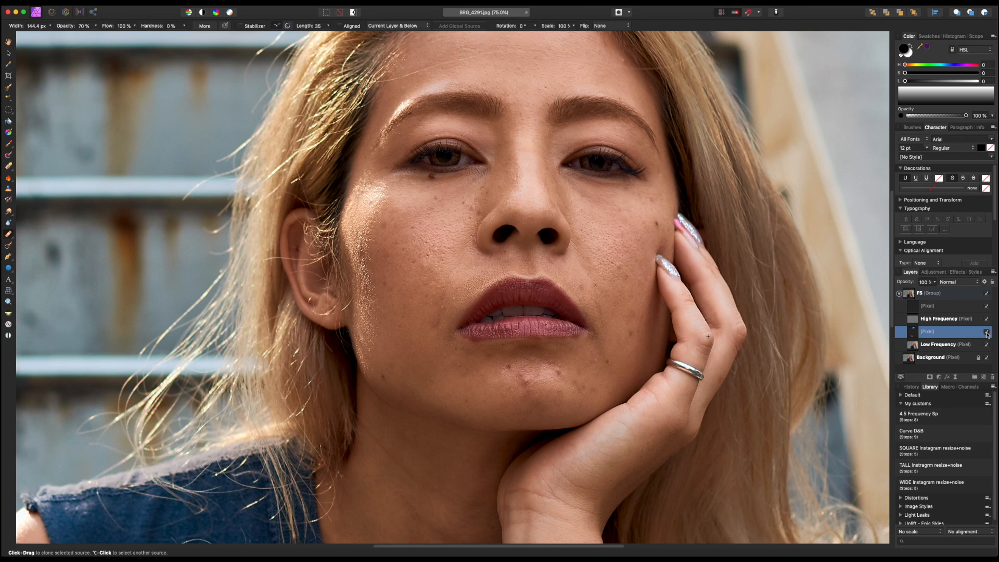
left_click(987, 333)
left_click(987, 333)
Hide the High Frequency layer and clone sampled skin tone over uneven areas beside the mouth and up the image-left cheek
left_click(986, 320)
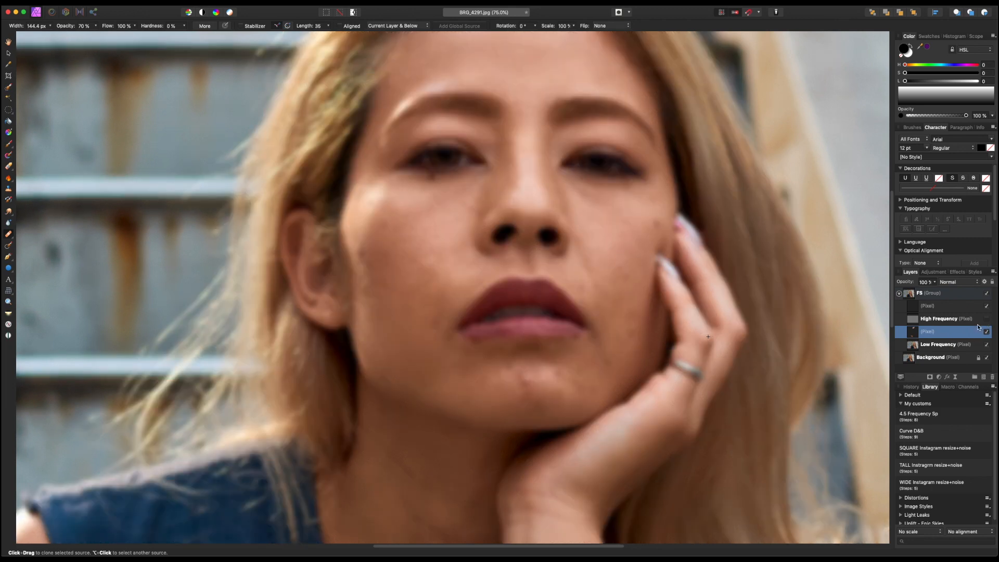
key("space")
mouse_move(551, 314)
left_mouse_down()
mouse_move(554, 294)
mouse_move(559, 300)
left_mouse_up()
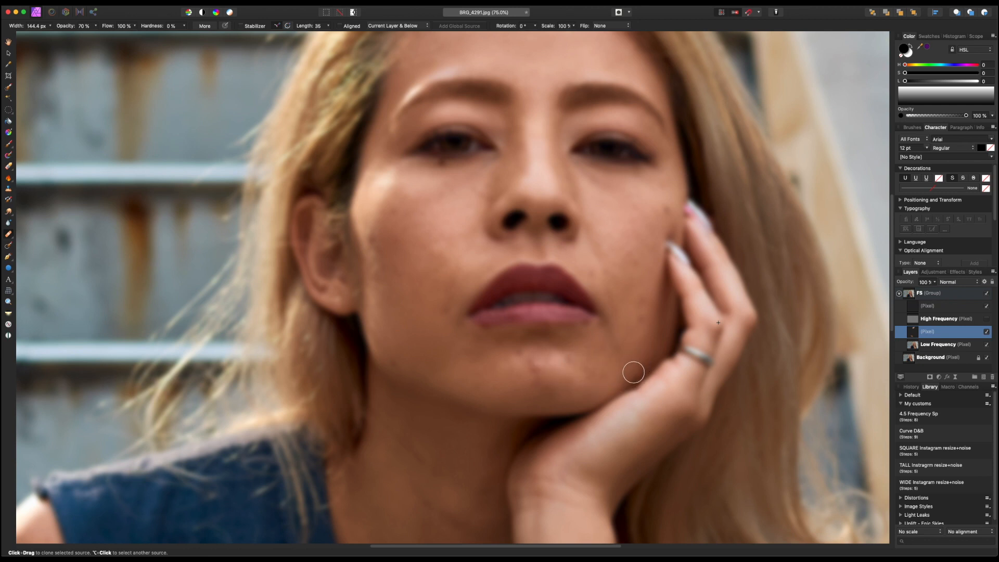
left_click(626, 322, "alt")
left_click(432, 318, "alt")
left_click_drag(443, 311, 443, 319)
left_click(445, 276, "alt")
mouse_move(441, 267)
left_mouse_down()
mouse_move(428, 250)
mouse_move(418, 269)
left_mouse_up()
left_click(431, 255, "alt")
left_click(461, 254, "alt")
left_click(437, 290, "alt")
Compare the cheek with the retouch layer on and off over the full image, and check that layer's opacity control
left_click(986, 332)
left_click(986, 331)
left_click(935, 283)
left_click_drag(936, 288, 969, 314)
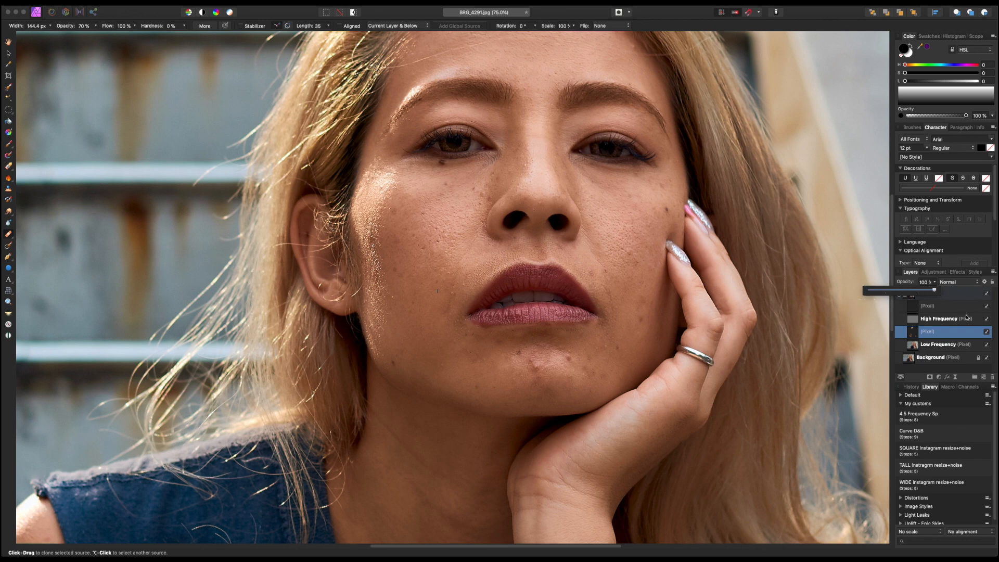
Hide the High Frequency layer and clone away more blotches on the image-left cheek, from beside the mouth to the cheekbone
left_click(986, 319)
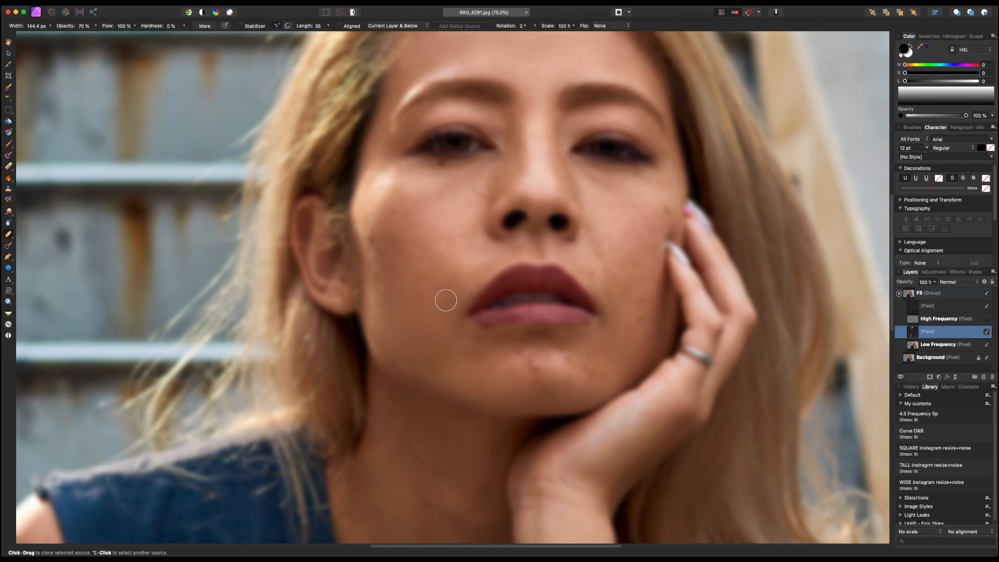
left_click(442, 288, "alt")
left_click_drag(433, 282, 424, 305)
left_click(430, 301, "alt")
left_click(414, 244, "alt")
left_click(398, 200, "alt")
Show the High Frequency layer and repeatedly compare the skin tone with the low-frequency retouch layer on and off
left_click(987, 319)
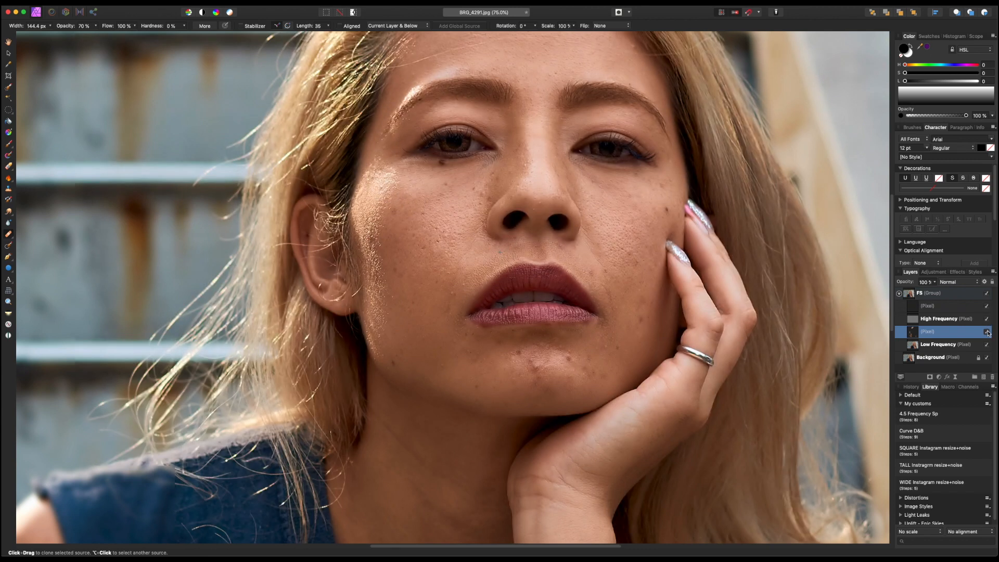
left_click(987, 333)
left_click(986, 333)
left_click(986, 333)
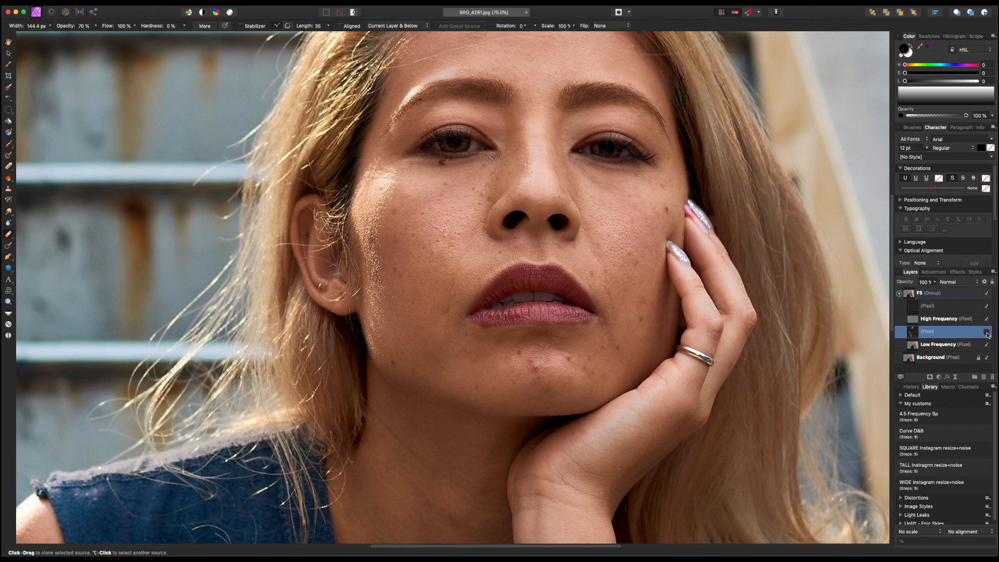
left_click(987, 333)
left_click(987, 333)
left_click(987, 333)
left_click(987, 333)
left_click(987, 332)
left_click(987, 333)
Switch the High Frequency layer off and on to compare the skin's texture with its underlying tone
left_click(974, 320)
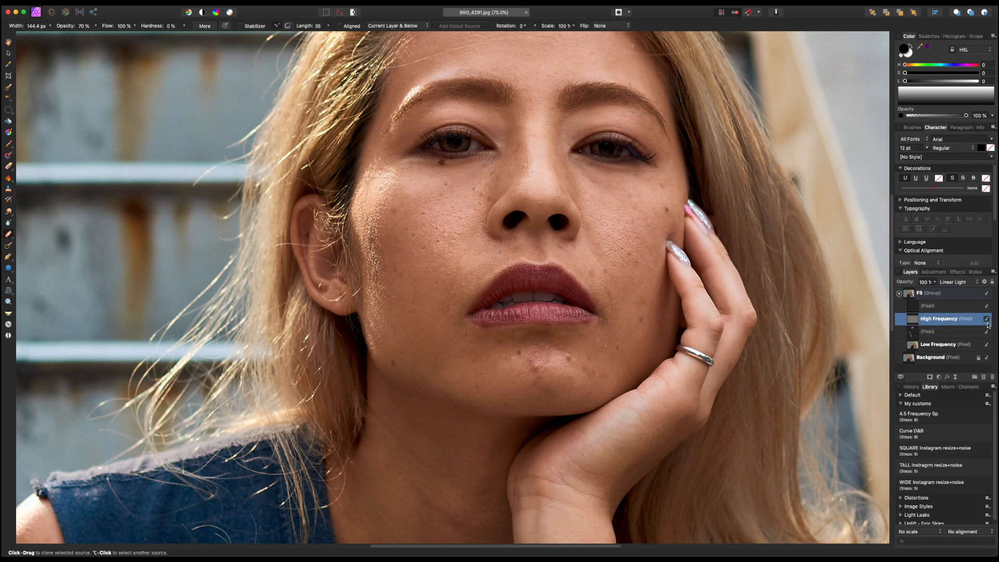
left_click(987, 320)
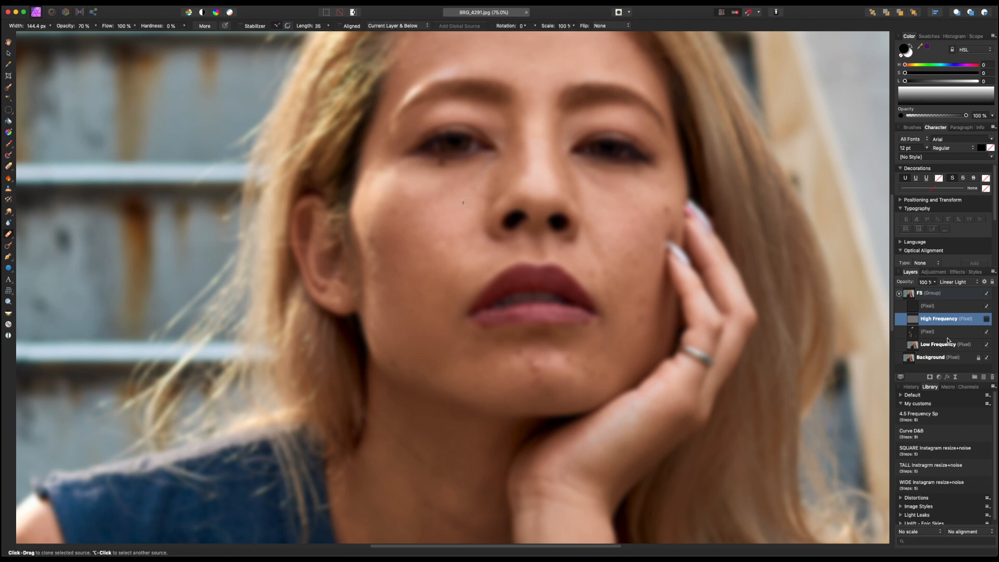
left_click(986, 319)
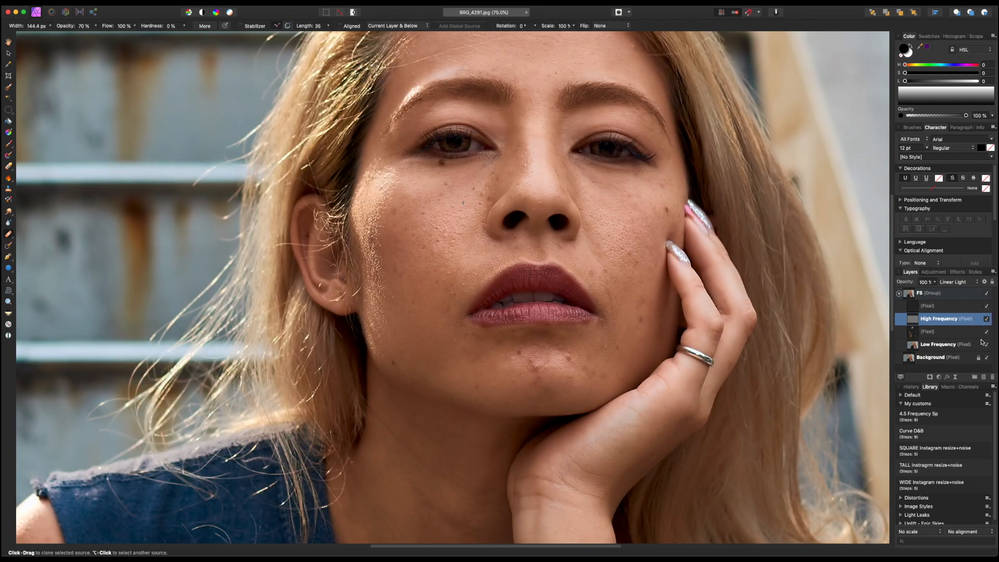
With High Frequency hidden, use 60% clone opacity on the low-frequency retouch layer to even the skin under the image-left eye
left_click(962, 332)
left_click(987, 319)
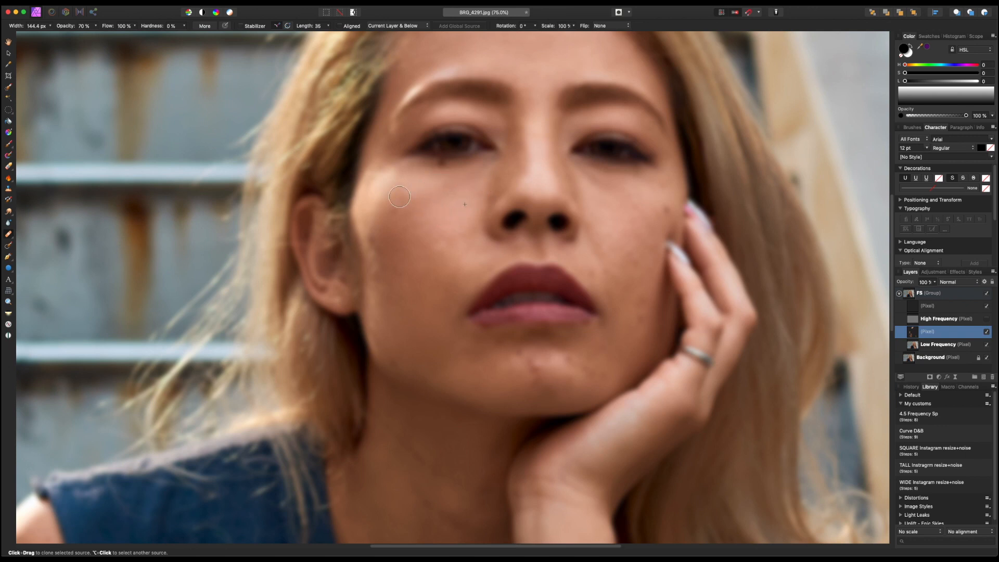
key("6")
left_click(464, 197, "alt")
left_click_drag(476, 178, 488, 167)
Enlarge the clone brush to 190.9 px and blend the image-left cheek's tones from the cheekbone down to the jaw
key("bracketright")
key("bracketright")
left_click(422, 231, "alt")
left_click(380, 280, "alt")
left_click(380, 228, "alt")
left_click_drag(362, 210, 389, 239)
left_click(432, 273, "alt")
left_click(391, 300, "alt")
left_click(388, 312, "alt")
Compare the face with the low-frequency retouch layer off and on, and restore the High Frequency layer to review the result
left_click_drag(454, 271, 455, 290)
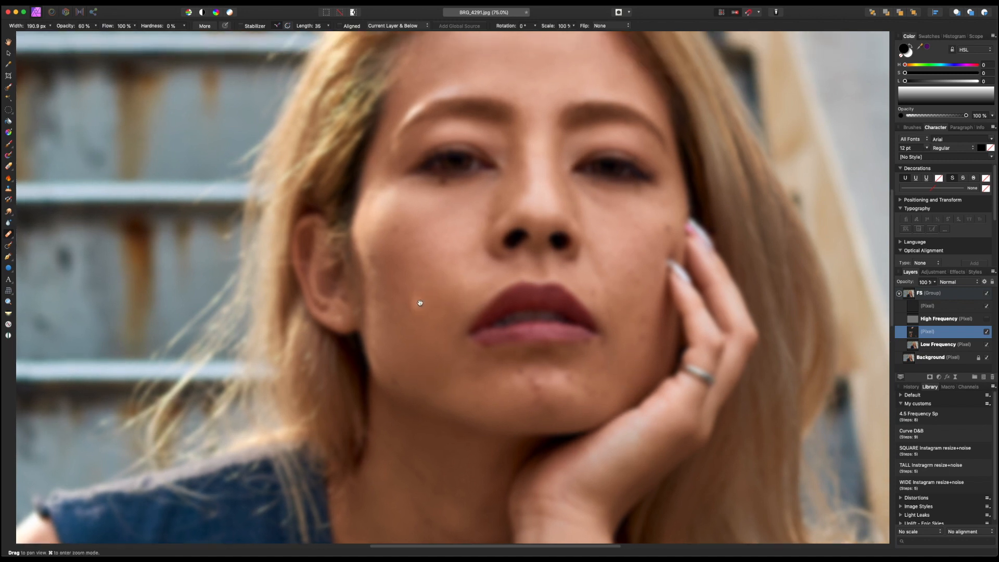
left_click_drag(486, 253, 471, 273)
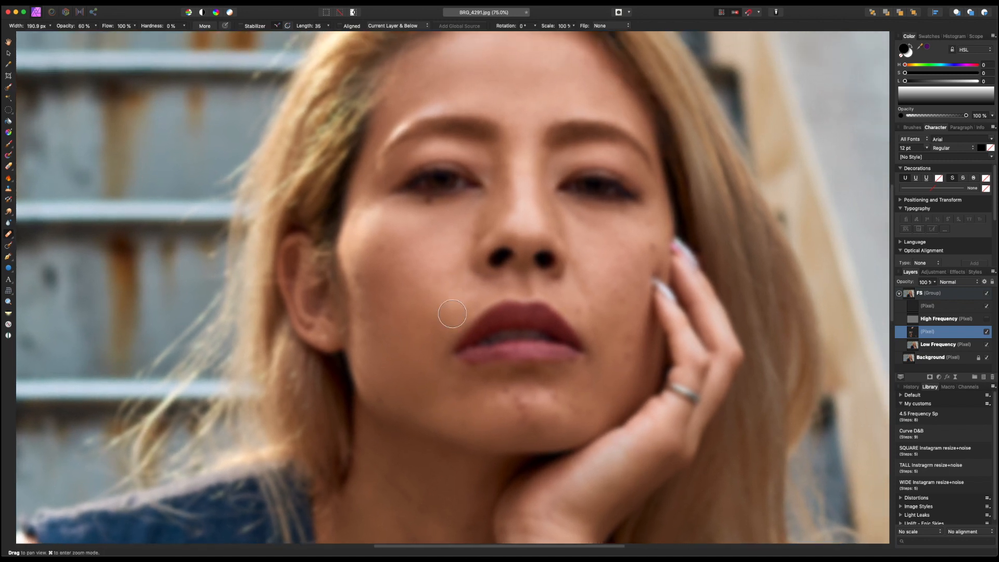
left_click(987, 333)
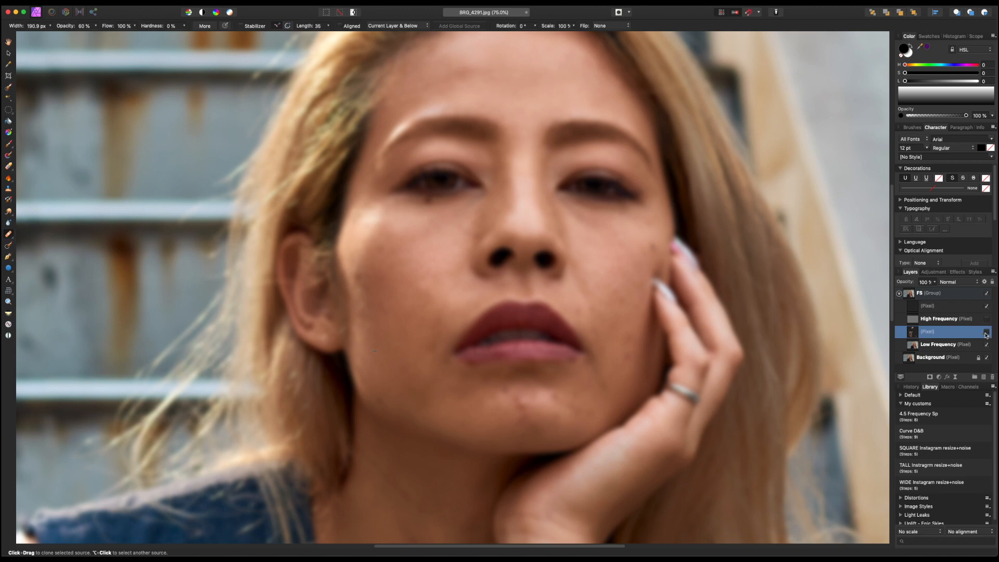
left_click(987, 332)
left_click(987, 320)
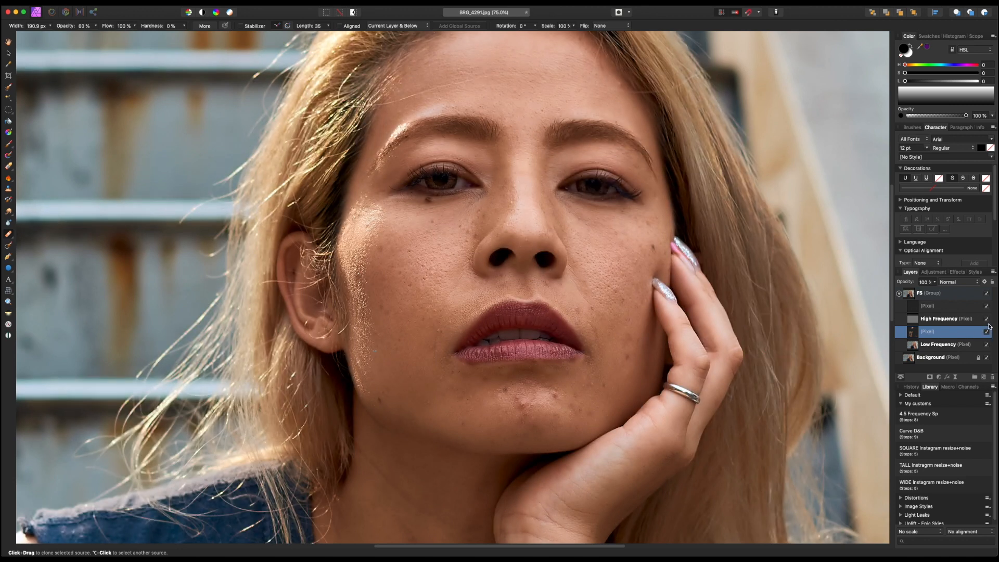
key("super+minus")
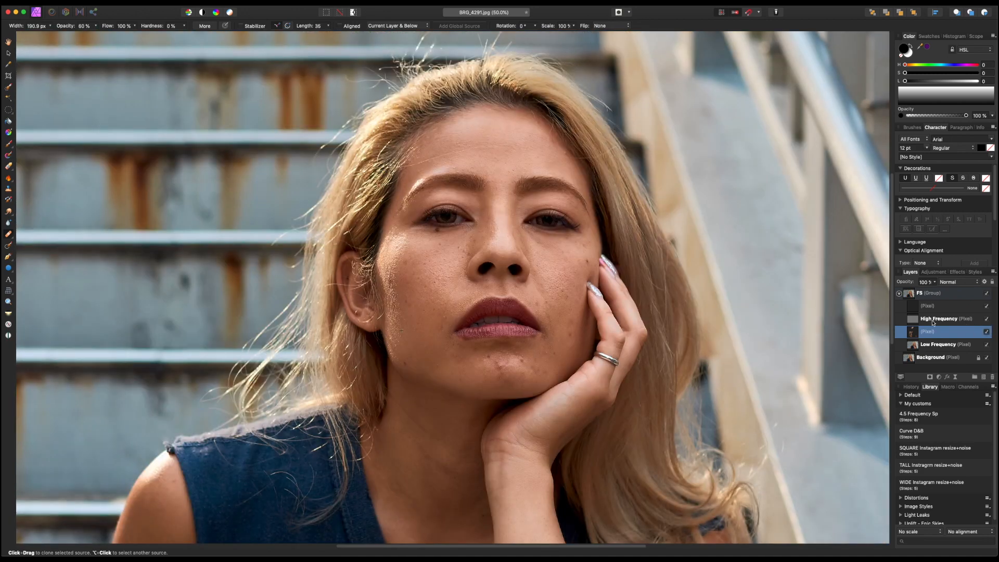
left_click_drag(710, 333, 715, 317)
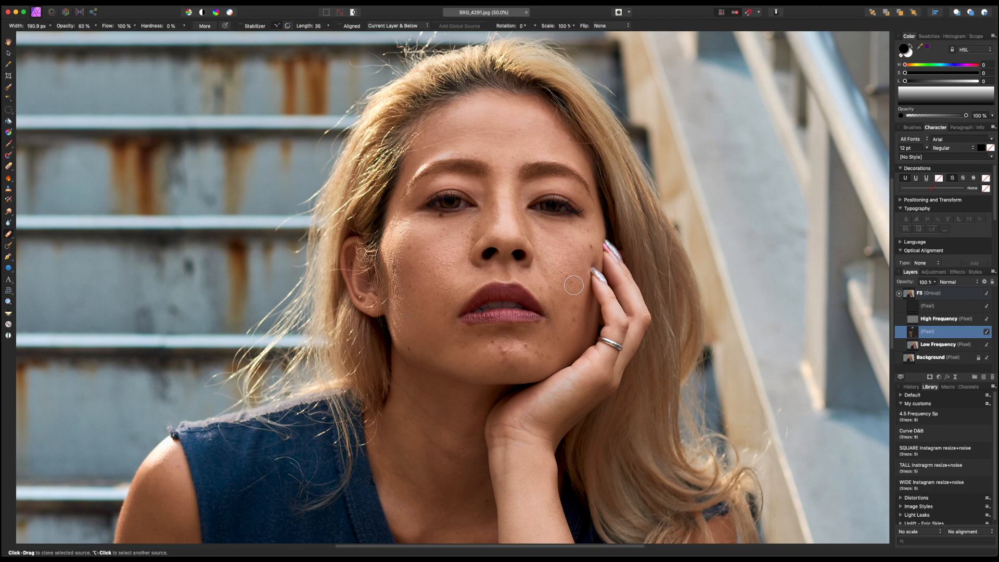
Hide the High Frequency layer and clone even tones over the image-right cheek, from beside the nose down past the mouth corner
key("super+equal")
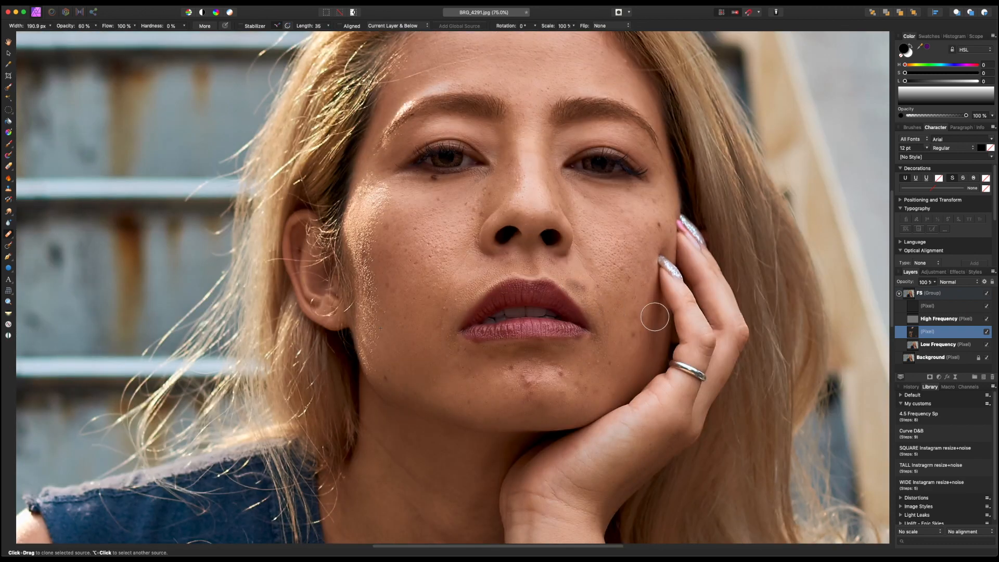
left_click_drag(631, 320, 618, 302)
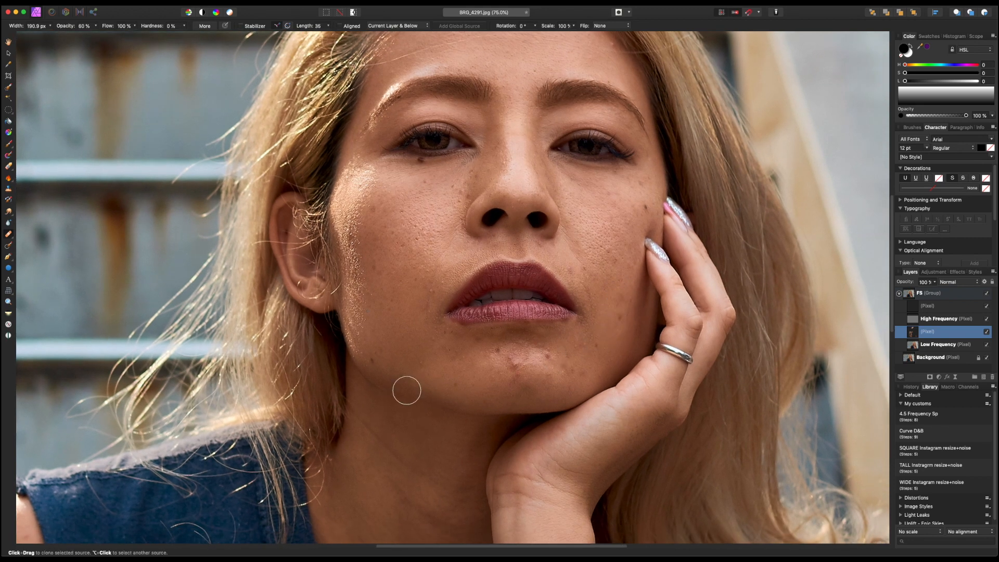
left_click(986, 332)
scroll(743, 317, "right", 3)
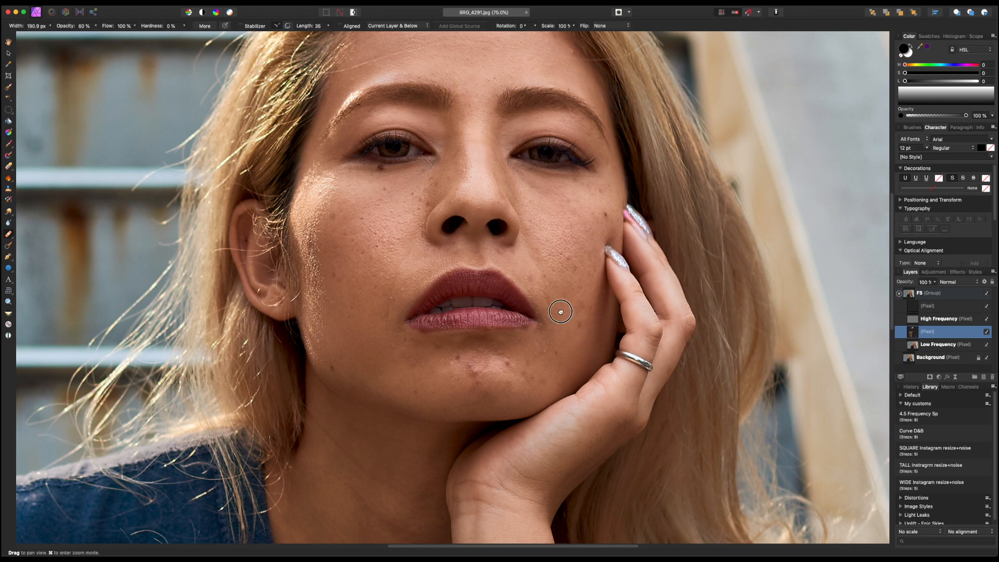
scroll(553, 312, "right", 1)
scroll(553, 313, "up", 1)
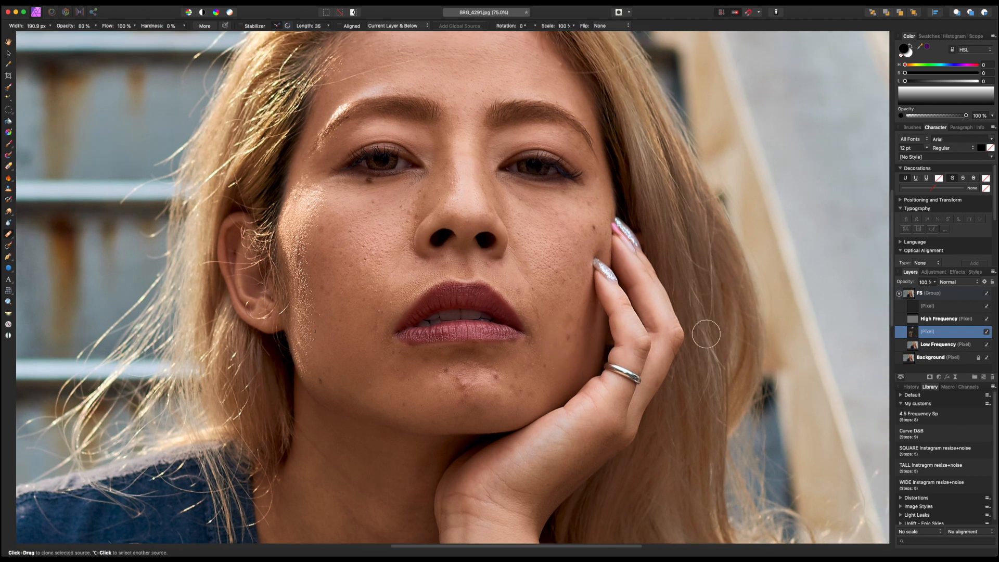
left_click(985, 319)
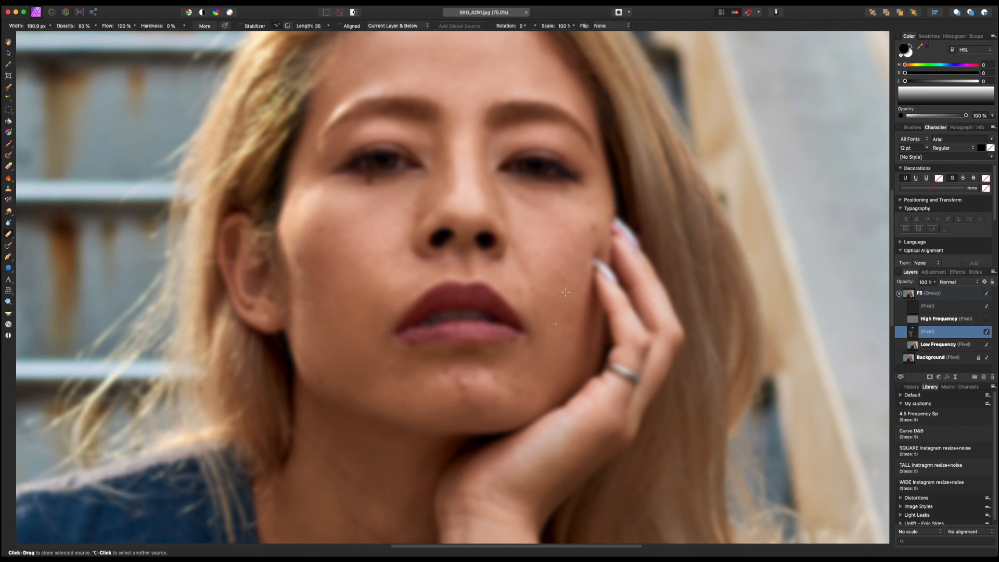
left_click(563, 279, "alt")
left_click(543, 259, "alt")
left_click(555, 223, "alt")
left_click(551, 284, "alt")
left_click(557, 313, "alt")
left_click(561, 323, "alt")
Clone clean skin tone over the blotches on the chin just below the lower lip
left_click_drag(473, 377, 471, 380)
left_click(446, 382, "alt")
left_click_drag(464, 393, 469, 402)
left_click(455, 380, "alt")
left_click(432, 384)
left_click(483, 379, "alt")
left_click(496, 379)
left_click(449, 402, "alt")
left_click(470, 403)
Even the tones along the lower chin and toward the image-left jaw with sampled neighbouring skin
left_click(487, 409, "alt")
left_click(476, 410)
left_click(468, 408, "alt")
left_click(459, 410)
left_click(417, 404, "alt")
left_click(402, 403)
Blend the tones of the outer image-left cheek between the cheekbone highlight and the middle of the cheek
left_click(321, 272, "alt")
left_click(313, 284)
left_click(319, 246, "alt")
left_click(344, 255)
left_click(334, 262, "alt")
left_click(353, 261)
left_click(334, 300, "alt")
Smooth the tone transitions on the image-left jaw below the mouth corner by cloning nearby skin
left_click(379, 362, "alt")
left_click(378, 373)
left_click(397, 371, "alt")
left_click(383, 379)
left_click(383, 383, "alt")
left_click(368, 392)
left_click(387, 374, "alt")
left_click(416, 386)
Even the image-right side of the face from the jaw beside the chin up to the mid-cheek
left_click(533, 378, "alt")
left_click(542, 305, "alt")
left_click(557, 277, "alt")
Clone nearby skin tones to even the forehead above the eyebrows
scroll(574, 273, "up", 3)
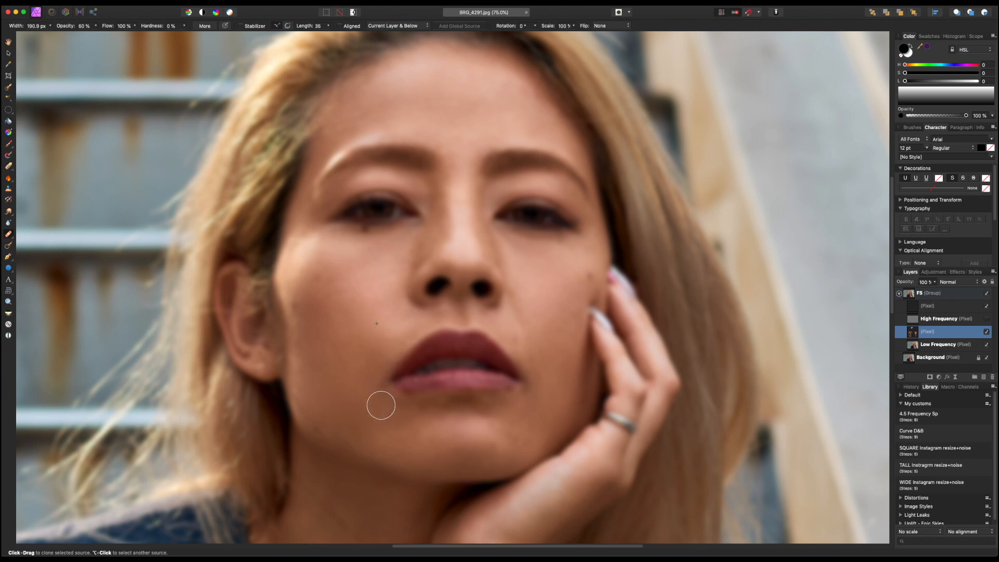
scroll(362, 347, "up", 3)
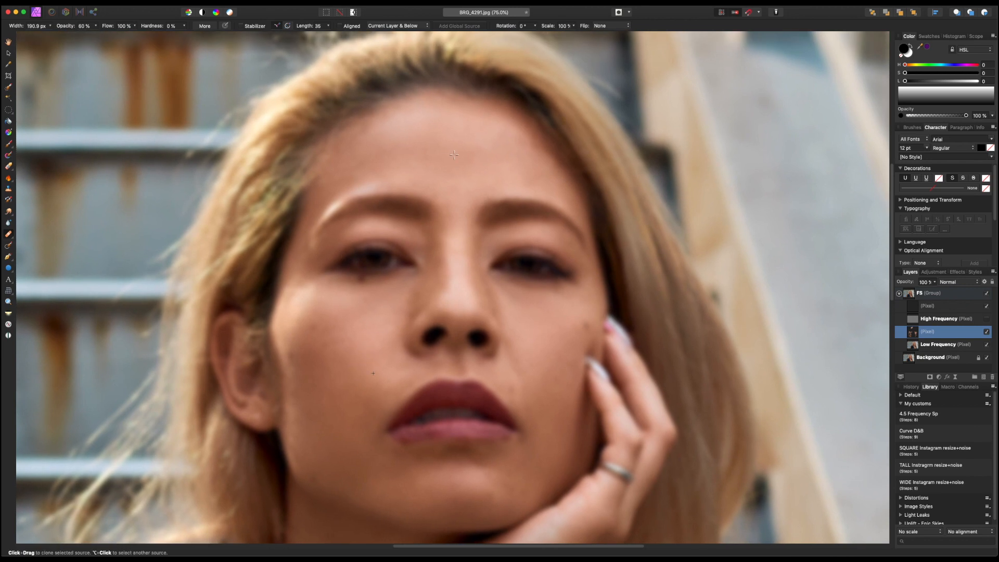
left_click(497, 156, "alt")
left_click(486, 166, "alt")
scroll(515, 291, "down", 3)
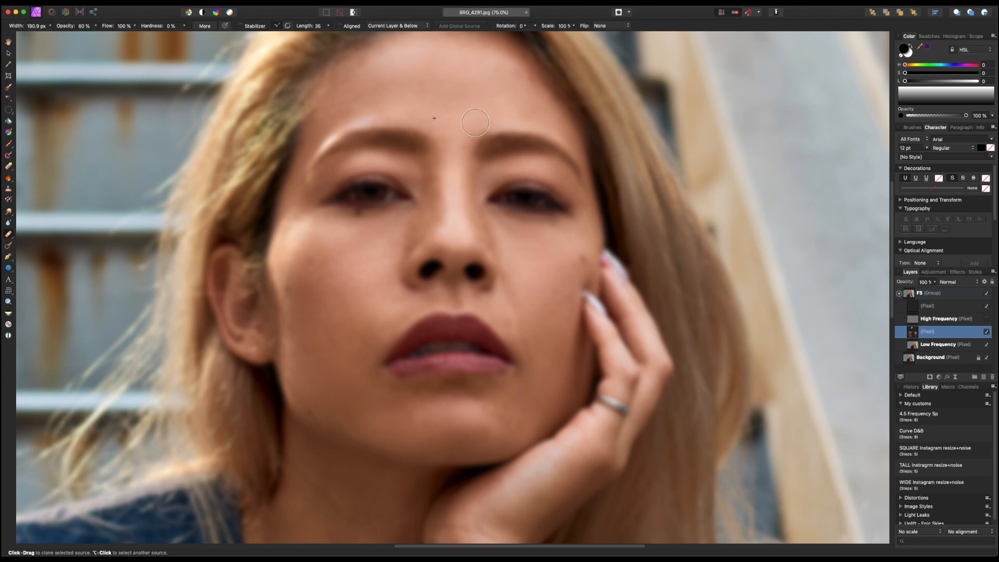
Refine the remaining uneven tones on the chin, the lower jaw and the image-right cheek in a wider view
scroll(528, 250, "down", 2)
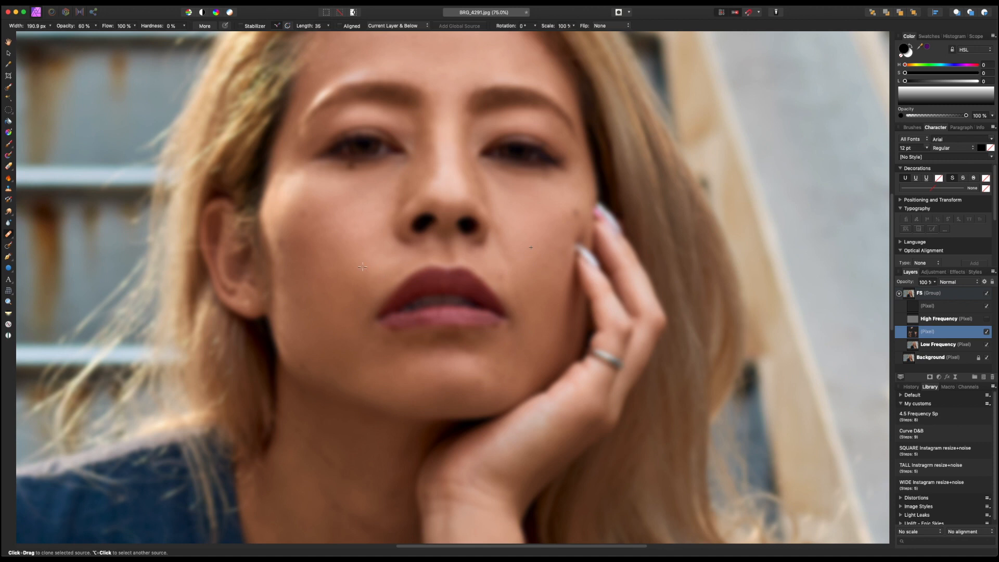
key("super+minus")
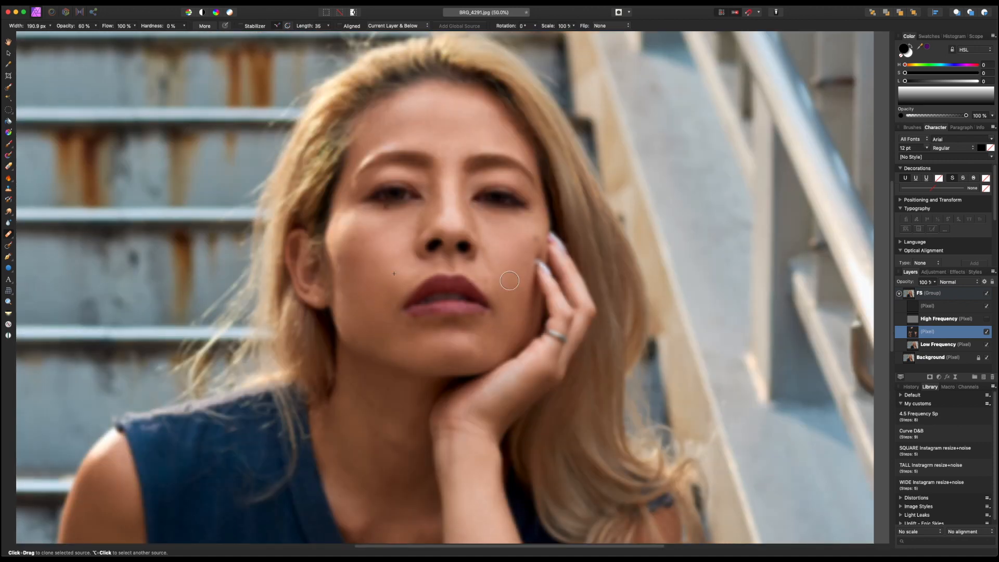
left_click(440, 359, "alt")
left_click(457, 335, "alt")
left_click(408, 330, "alt")
left_click(507, 267, "alt")
left_click(490, 229, "alt")
Show the High Frequency layer and compare the portrait with the low-frequency retouch layer off and on
left_click(986, 319)
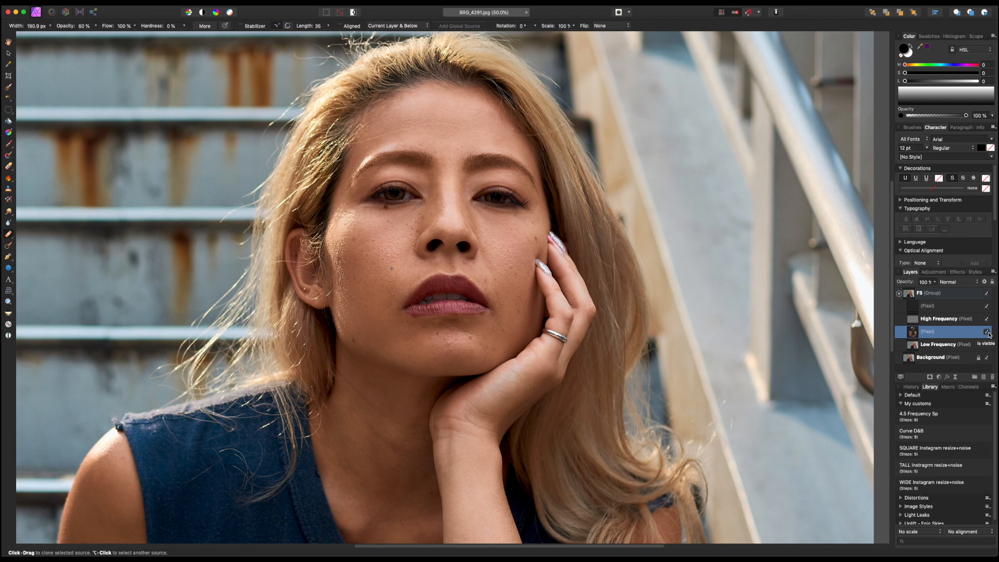
left_click(988, 333)
left_click(987, 333)
left_click(987, 333)
left_click(987, 333)
key("super+0")
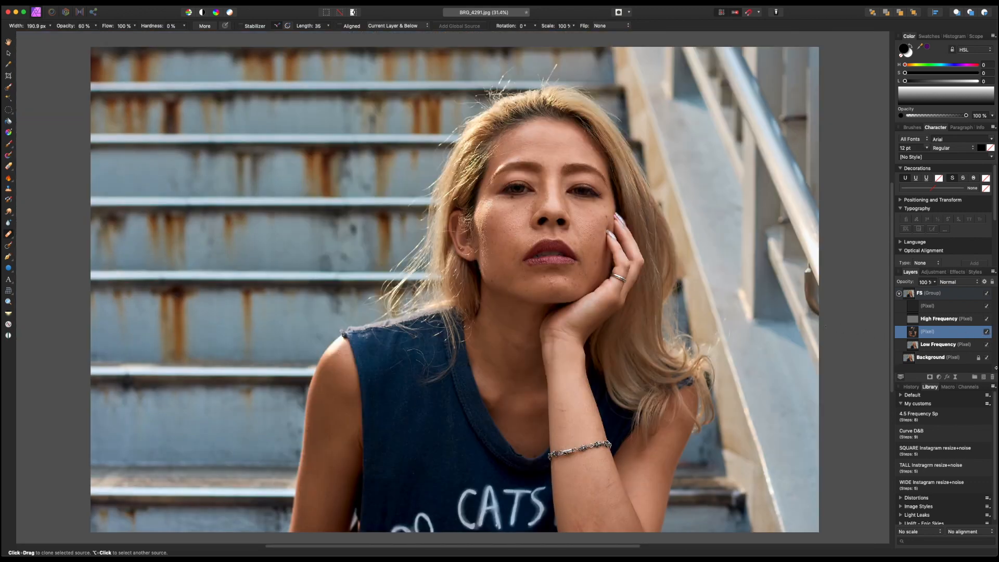
Try the low-frequency retouch layer at 85% opacity and compare the portrait with and without it
left_click(987, 345)
left_click(987, 332)
left_click_drag(938, 284, 924, 294)
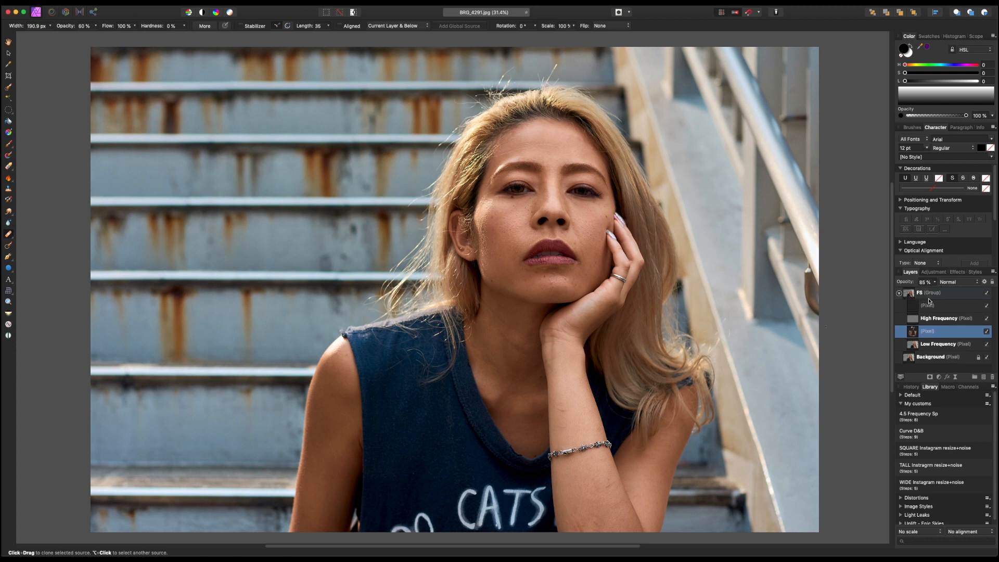
left_click(987, 334)
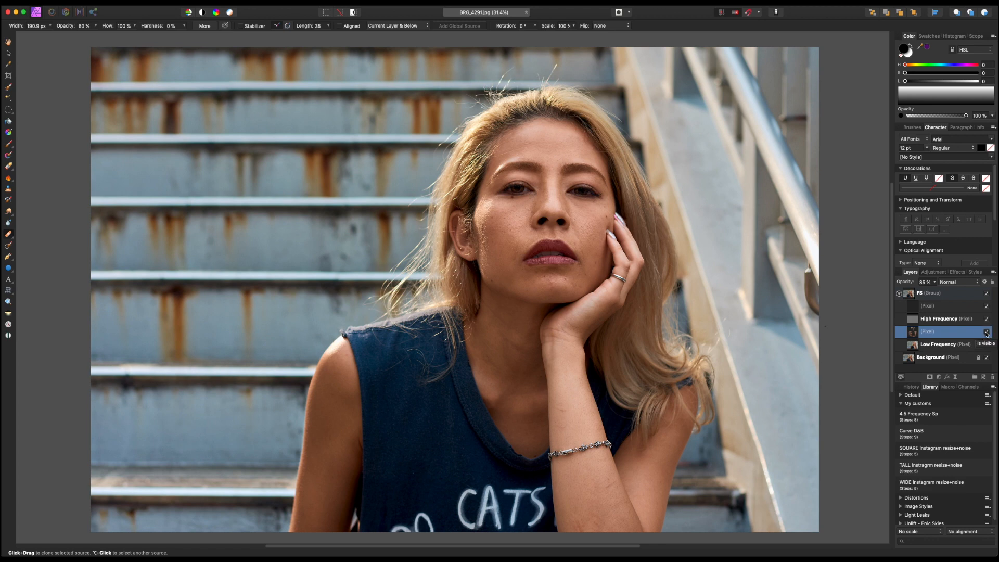
Hide the High Frequency layer and set the low-frequency retouch layer's opacity to 100%
key("super+plus")
key("super+plus")
key("super+plus")
key("super+minus")
scroll(822, 304, "right", 5)
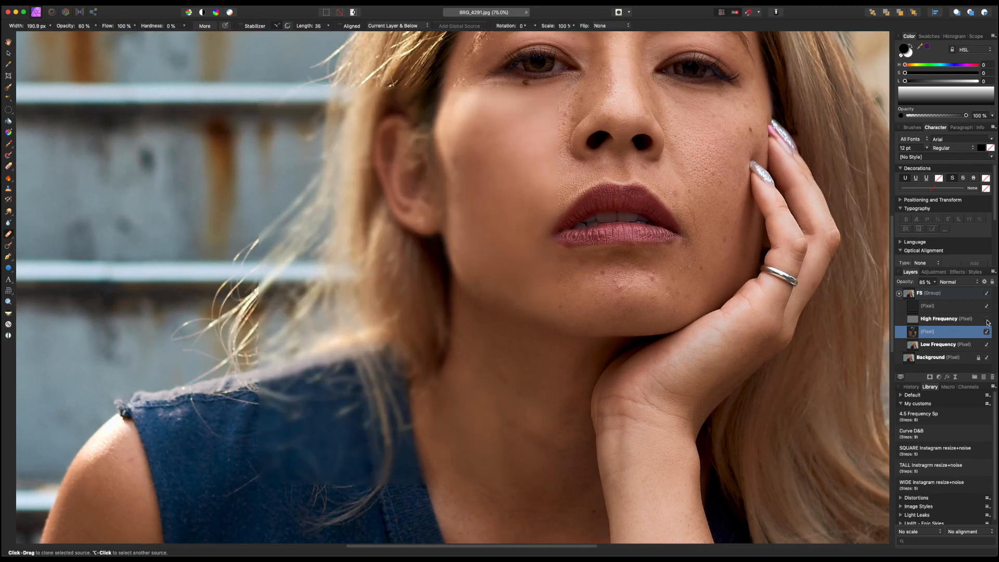
left_click(986, 318)
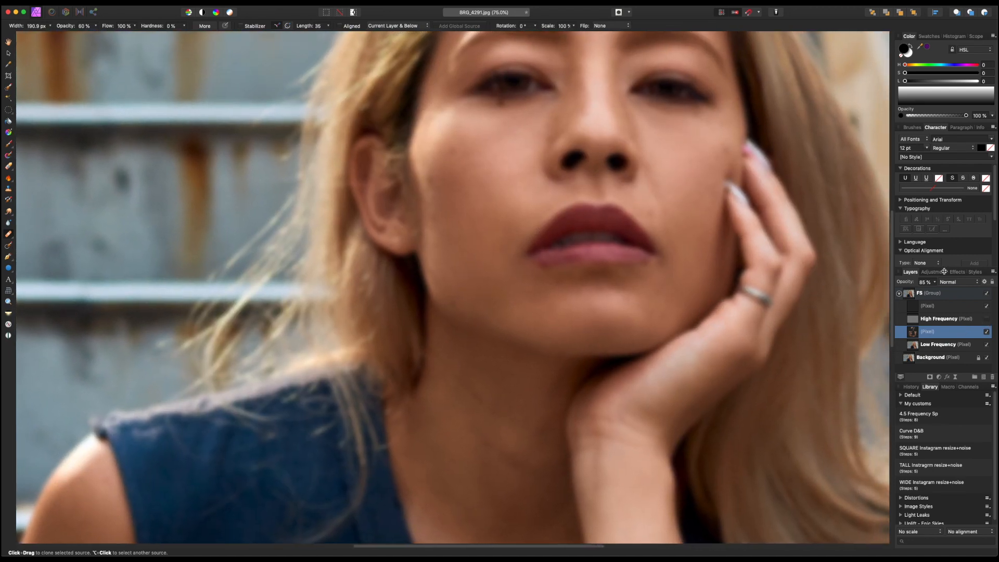
left_click_drag(936, 283, 956, 296)
Clone even skin tones over the lower image-left cheek and across the chin to the image-right jaw
left_click(467, 210, "alt")
mouse_move(491, 260)
left_mouse_down()
mouse_move(510, 249)
mouse_move(500, 303)
mouse_move(525, 278)
left_mouse_up()
left_click(584, 310, "alt")
left_click_drag(664, 311, 677, 307)
left_click_drag(688, 244, 689, 280)
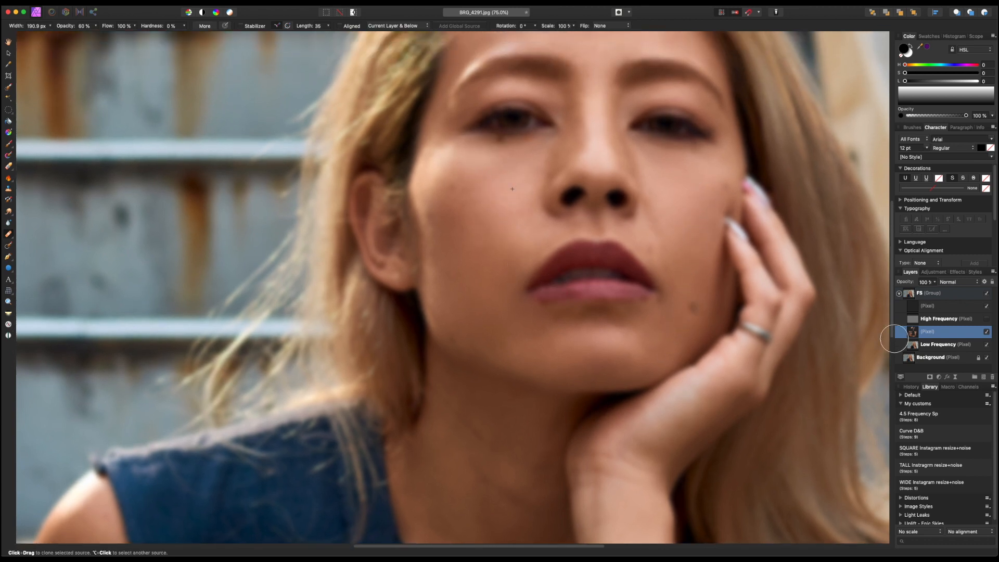
Show the High Frequency layer and examine the retouched face, the neck and the arms
left_click(987, 318)
key("super+minus")
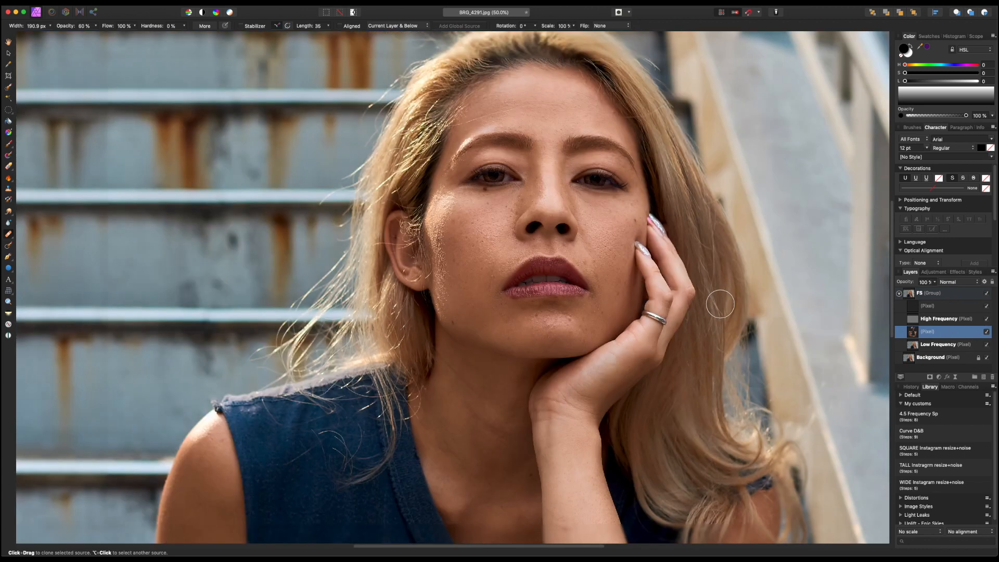
scroll(646, 361, "down", 4)
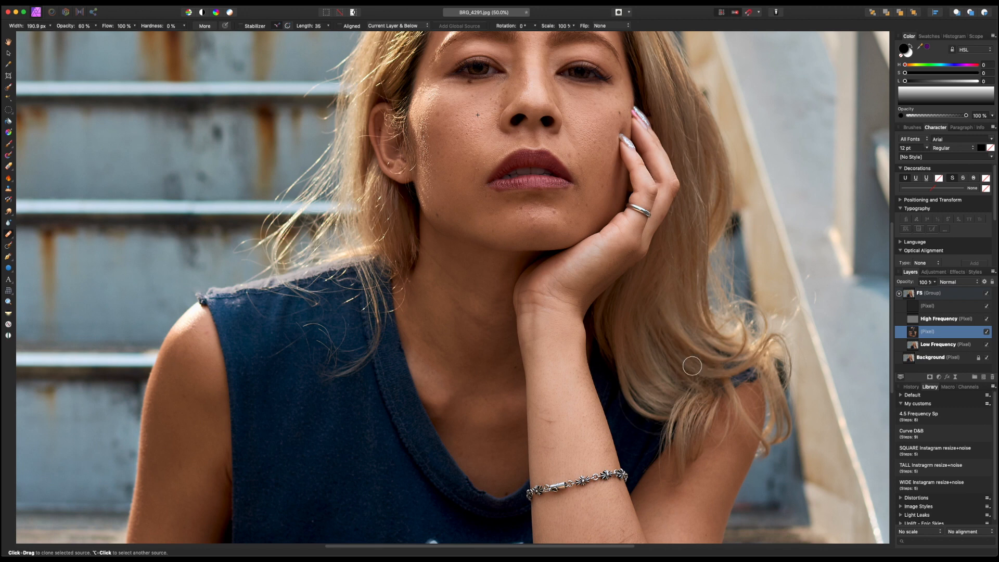
left_click_drag(680, 263, 680, 379)
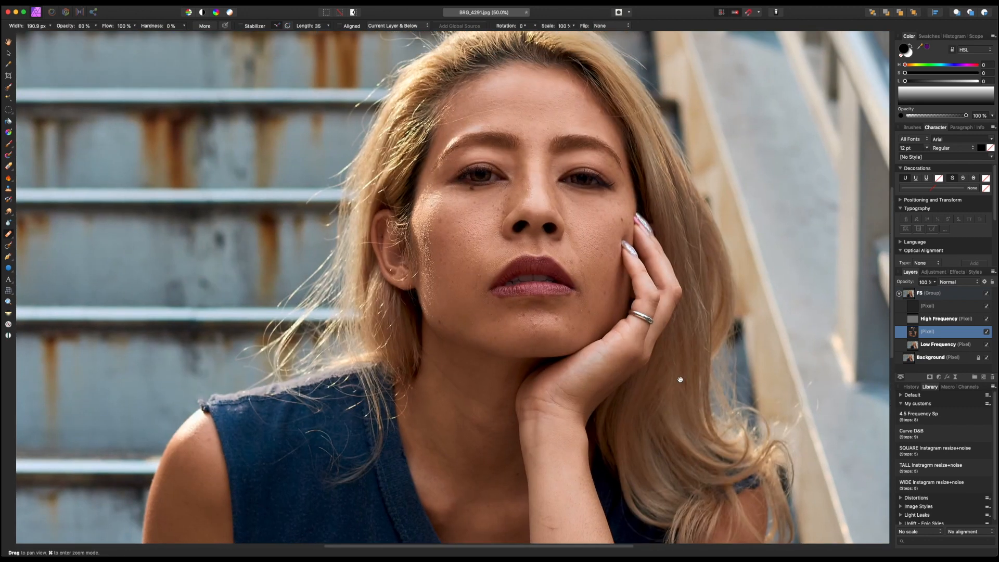
scroll(678, 396, "down", 6)
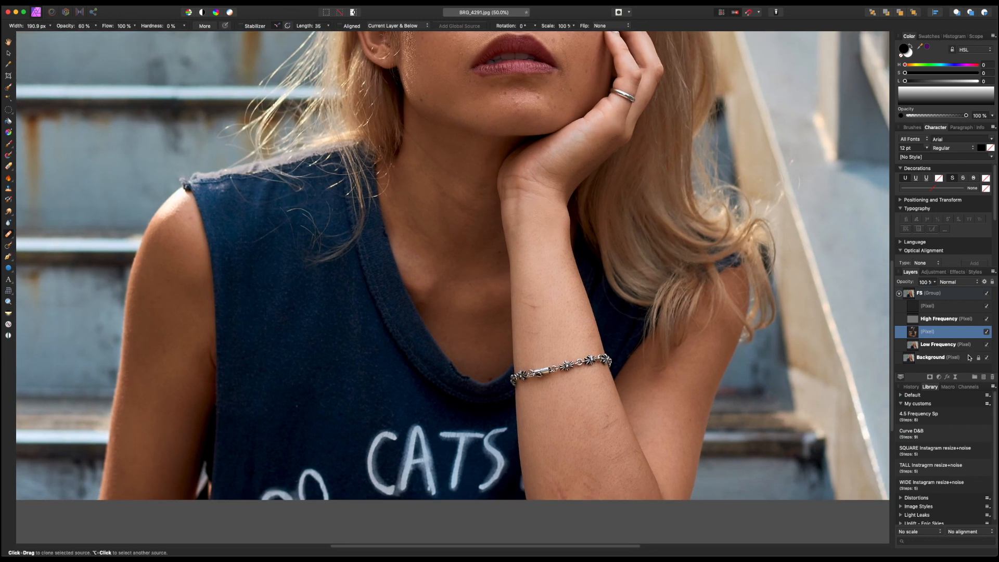
Hide the High Frequency layer, set the clone opacity to 100%, and even the raised forearm's tones around the bracelet
left_click(986, 319)
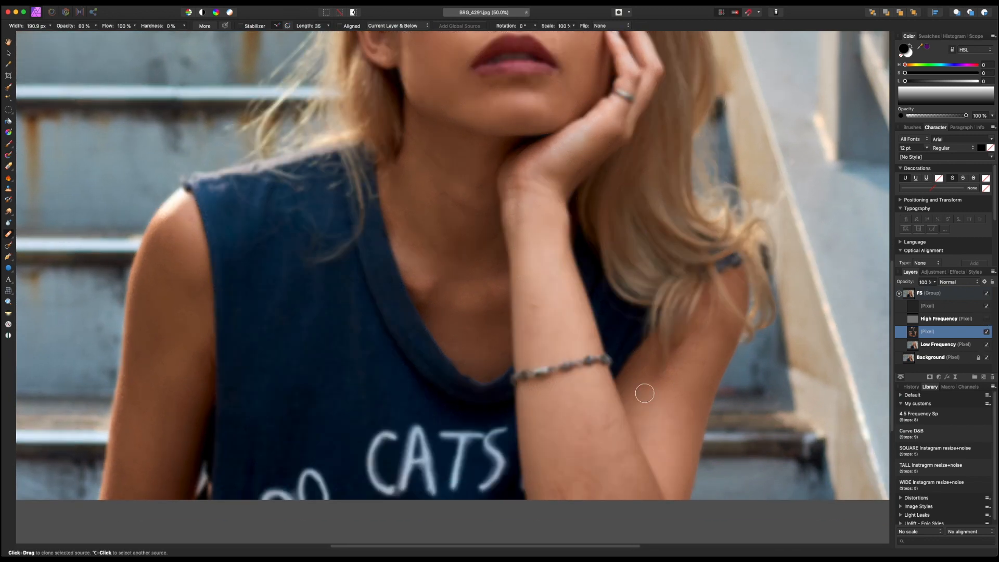
scroll(598, 374, "down", 1)
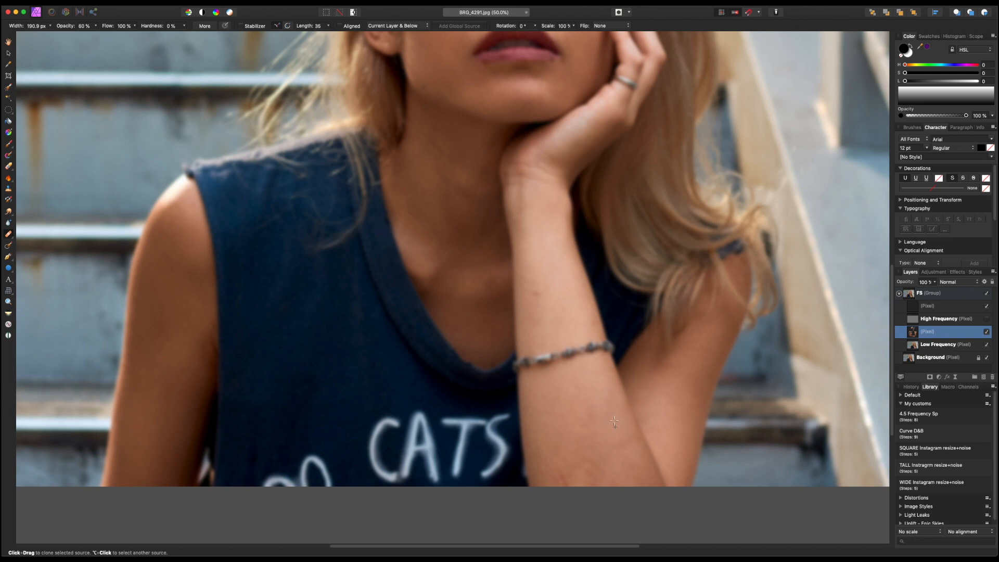
key("0")
left_click(583, 311, "alt")
left_click(556, 451, "alt")
left_click(635, 459, "alt")
Enlarge the clone brush to 290.4 px and smooth the tones on the arm below the bracelet
key("bracketright")
key("bracketright")
key("bracketright")
left_click(640, 379)
left_click(586, 399, "alt")
Show the High Frequency layer and review the retouched face and forearm with their texture
scroll(590, 423, "up", 8)
left_click(986, 318)
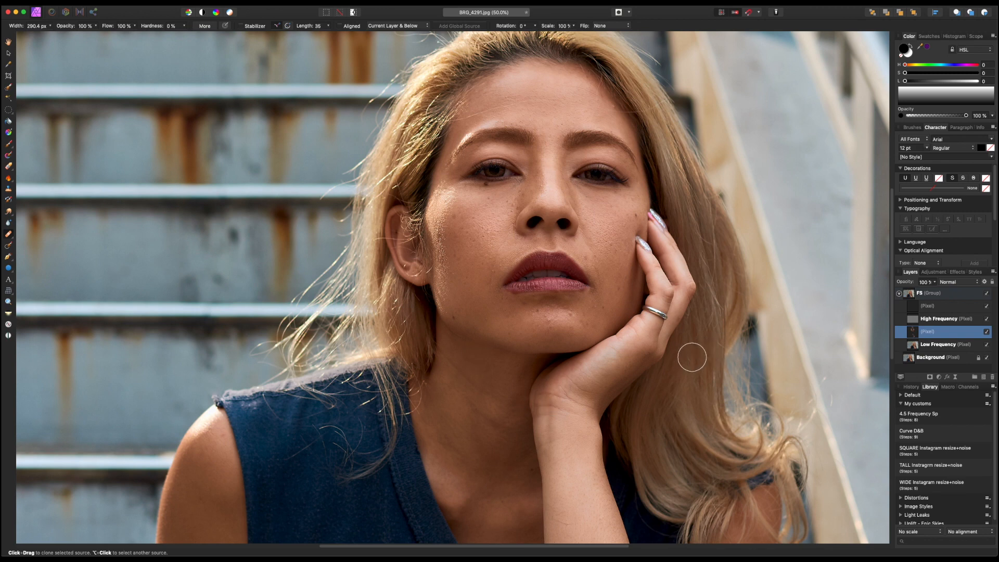
scroll(628, 346, "down", 5)
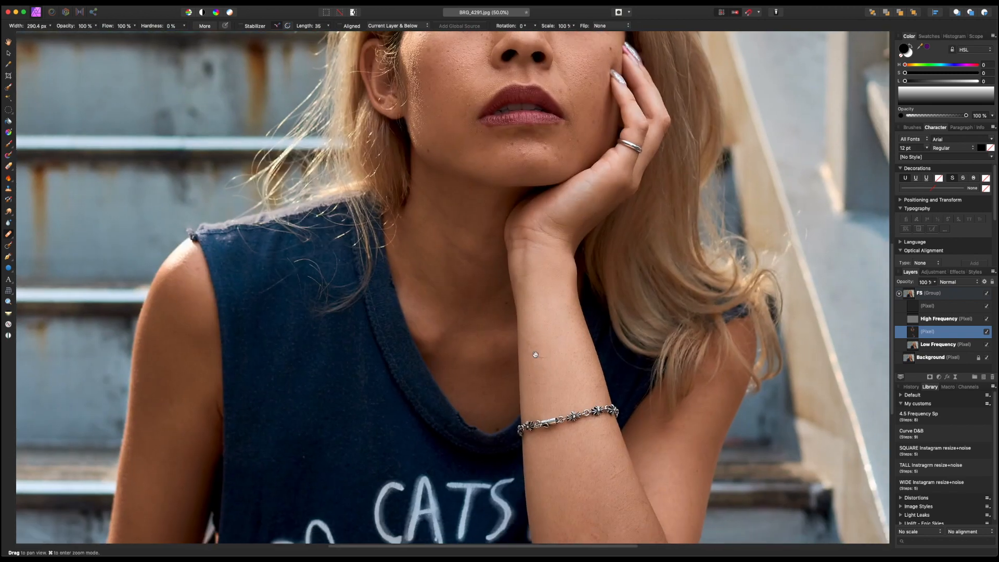
scroll(590, 375, "down", 2)
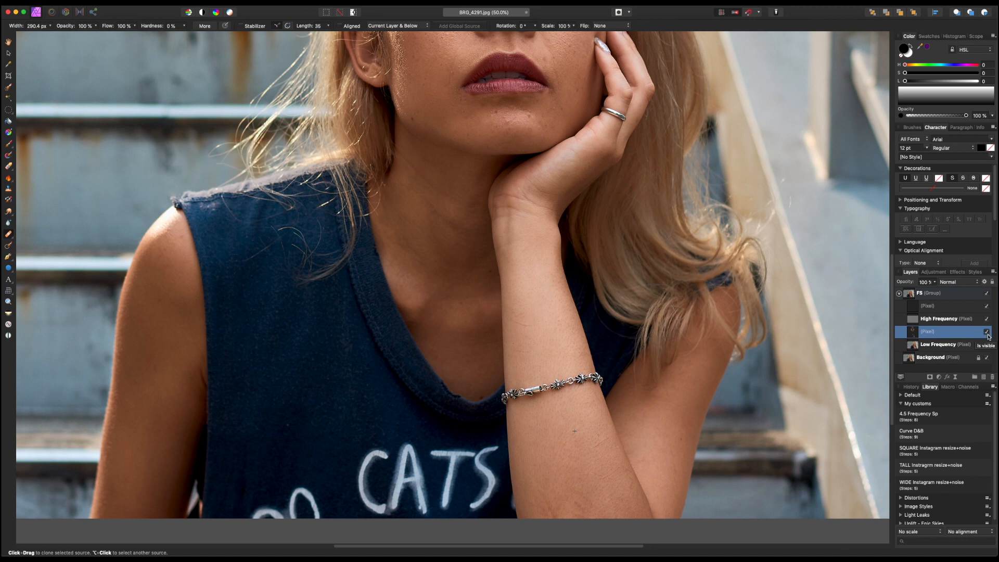
Hide the High Frequency layer and clone even tones over the forearm near the elbow, the adjoining upper arm and above the bracelet
left_click(986, 318)
left_click(584, 507, "alt")
mouse_move(588, 508)
left_mouse_down()
mouse_move(580, 476)
mouse_move(544, 493)
left_mouse_up()
left_click(566, 500, "alt")
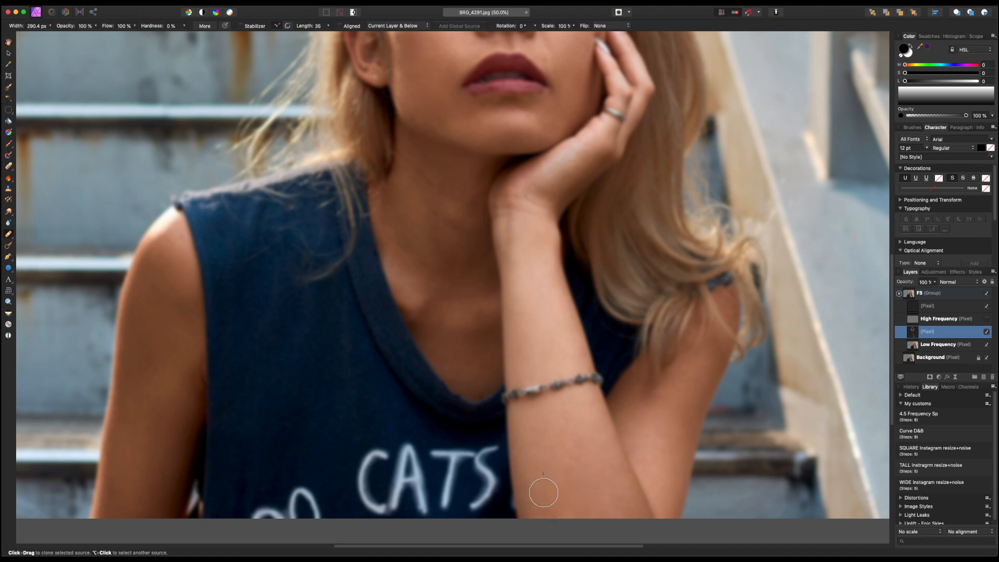
left_click(653, 442, "alt")
left_click(522, 336, "alt")
Set the clone opacity to 50% and blend the uneven tones on the neck and upper chest
key("5")
left_click(470, 216, "alt")
left_click(467, 318, "alt")
left_click(481, 315)
left_click(470, 309, "alt")
scroll(432, 272, "up", 5)
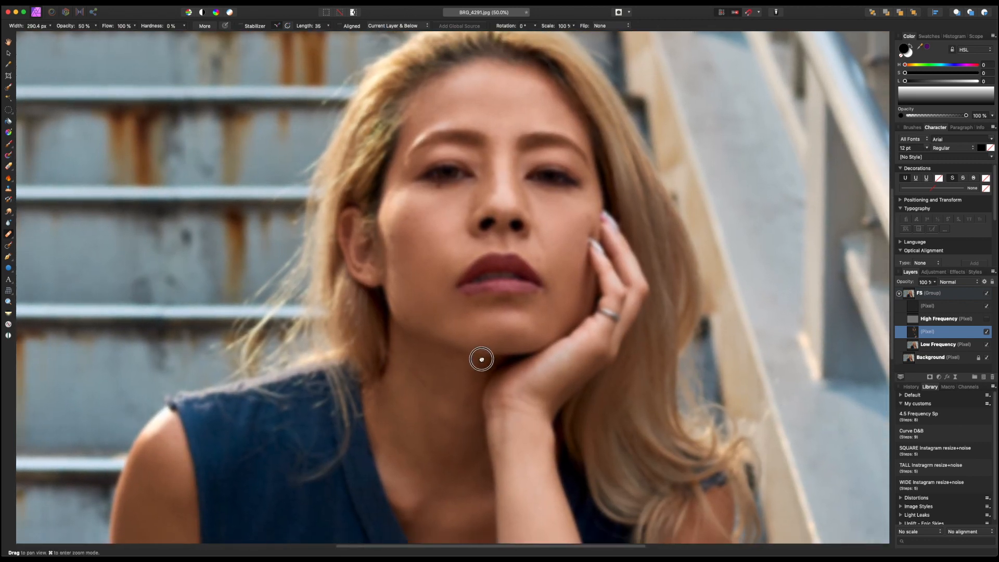
scroll(541, 378, "down", 3)
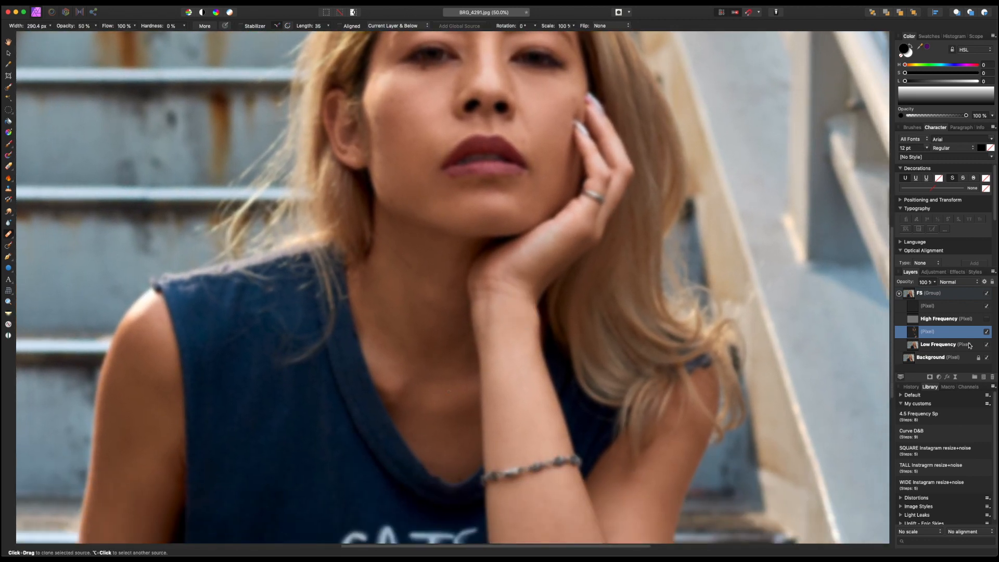
Show the High Frequency layer again and make the pixel layer above it active
left_click(986, 319)
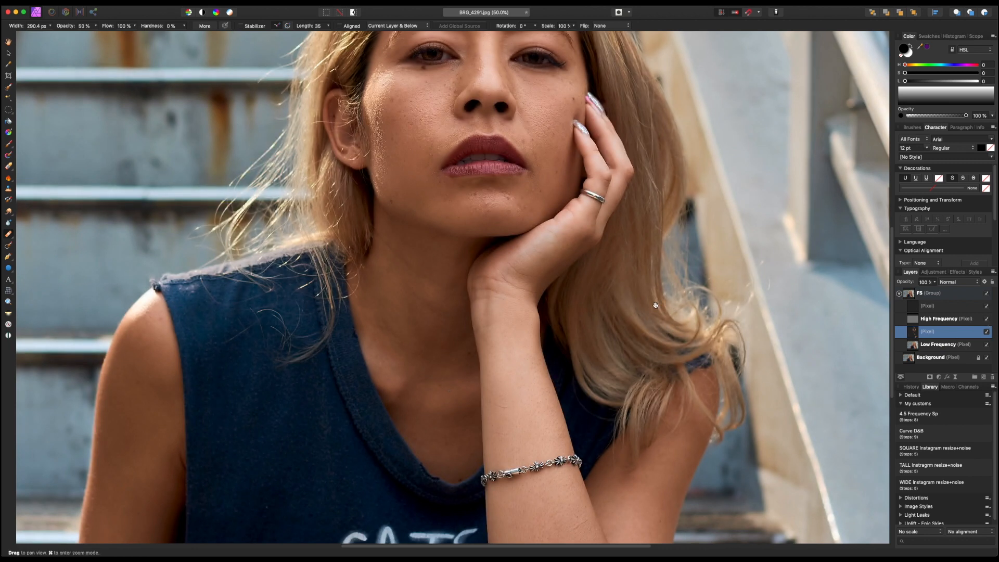
scroll(658, 288, "down", 2)
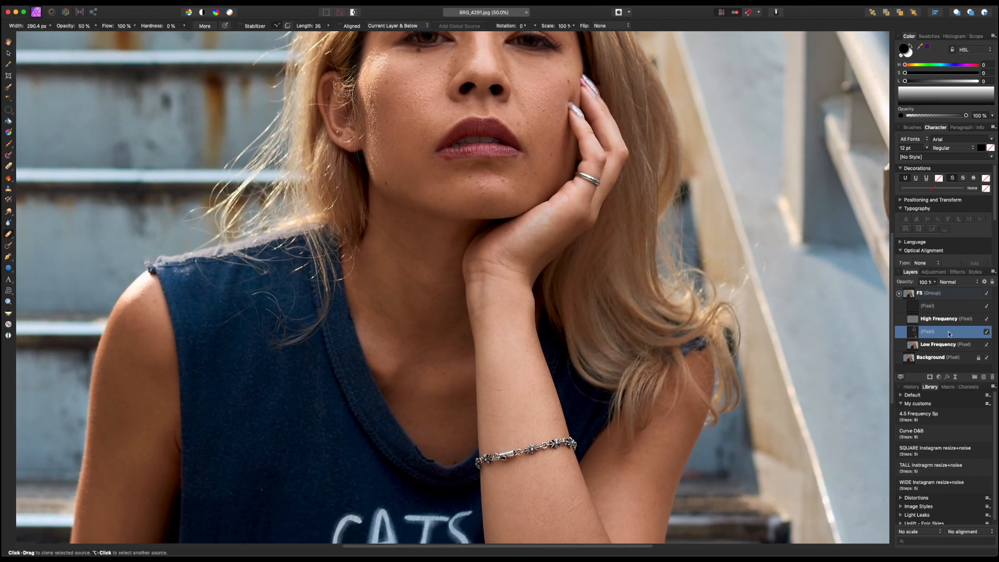
left_click(951, 319)
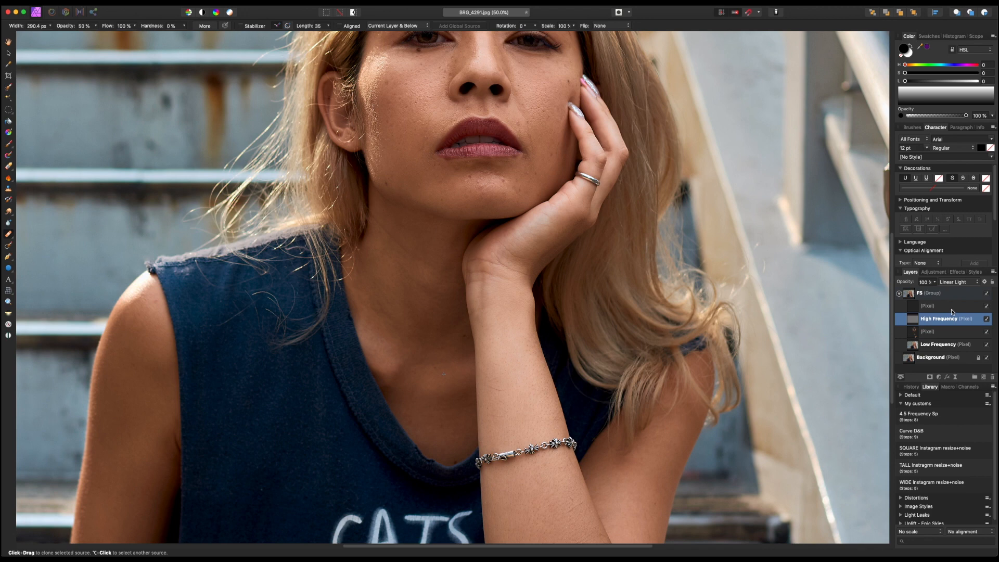
left_click(954, 309)
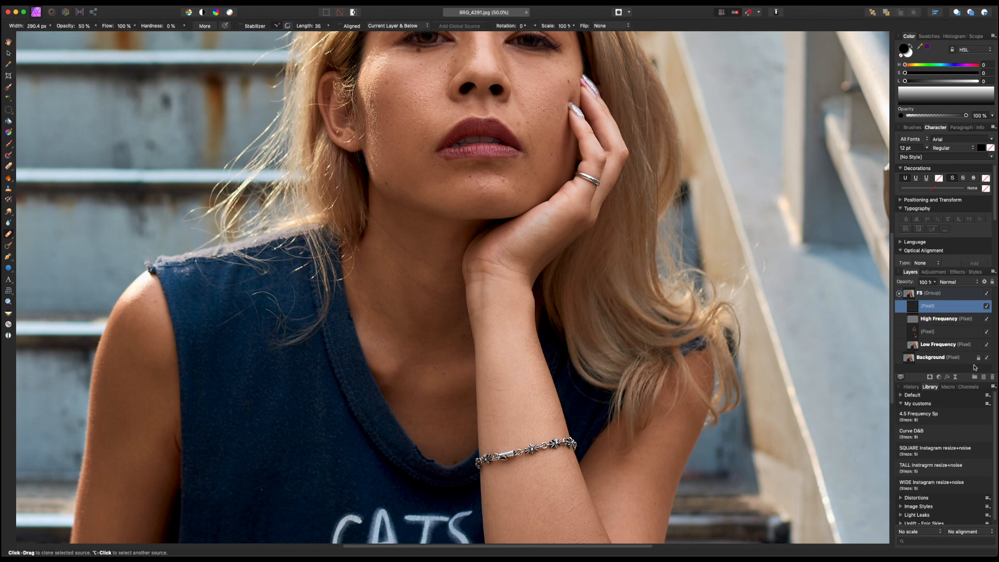
left_click_drag(657, 249, 651, 351)
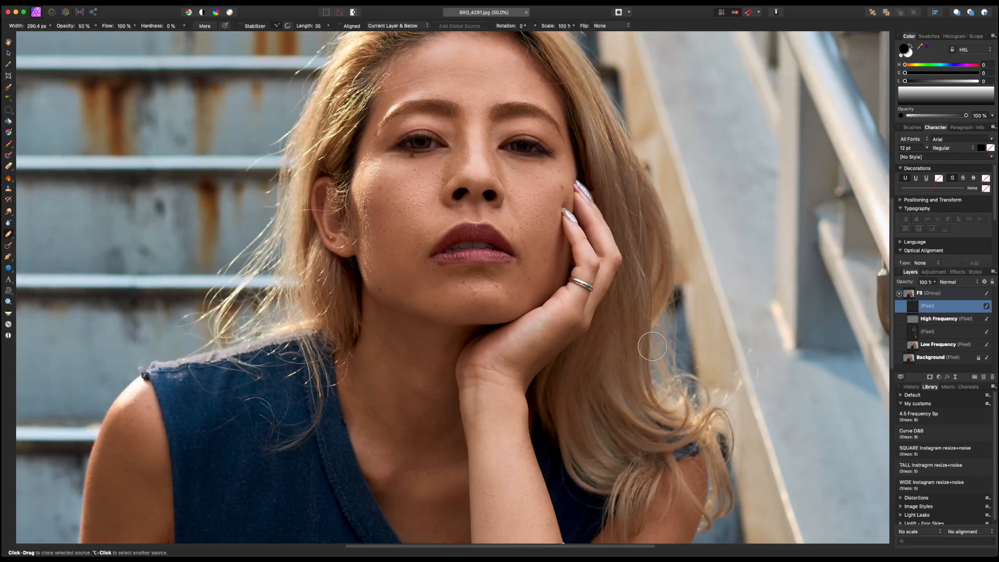
key("super+equal")
key("super+equal")
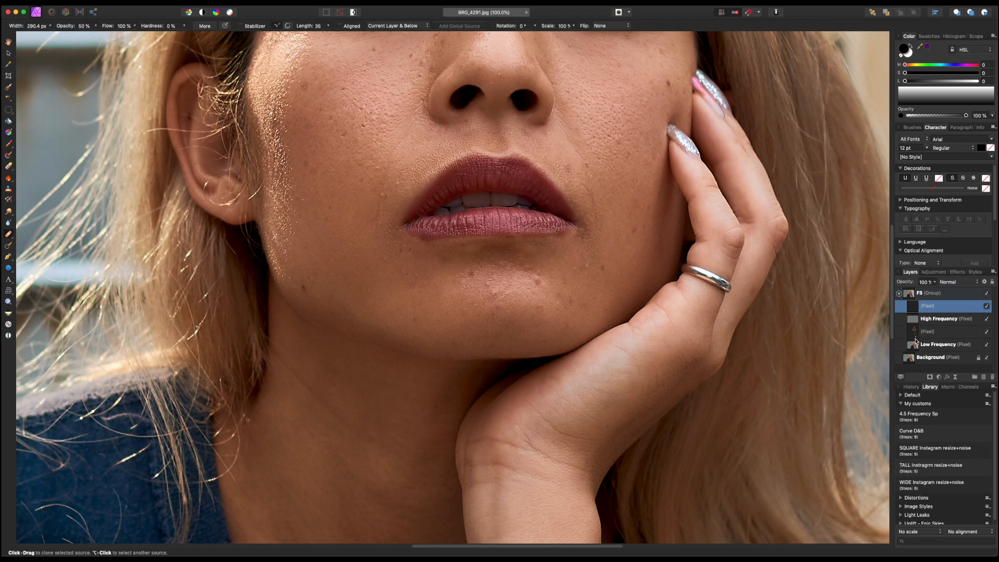
key("super+minus")
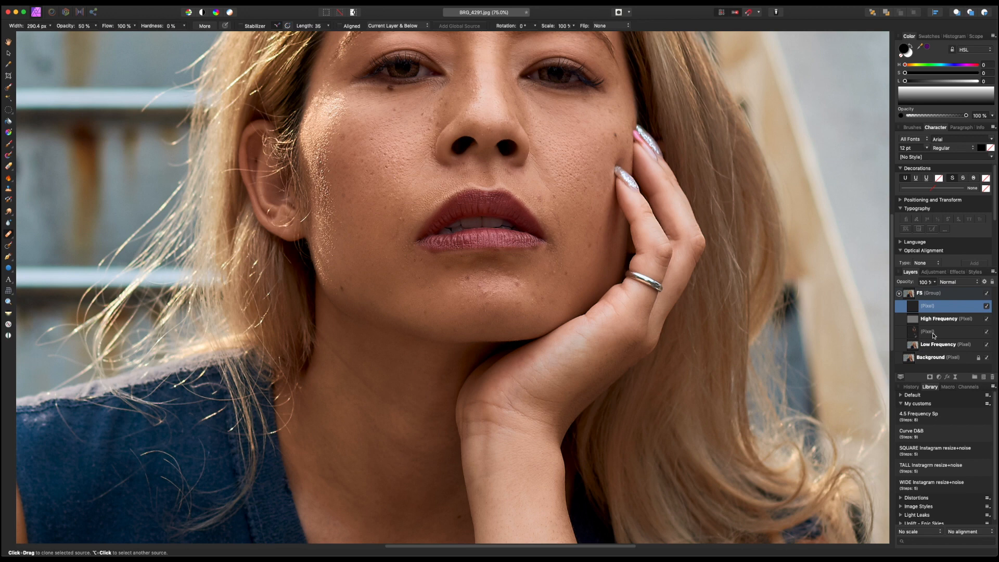
Isolate the pixel layer above Low Frequency to inspect its cloned patches, and return to the pixel layer above High Frequency
left_click(933, 337, "alt")
key("super+0")
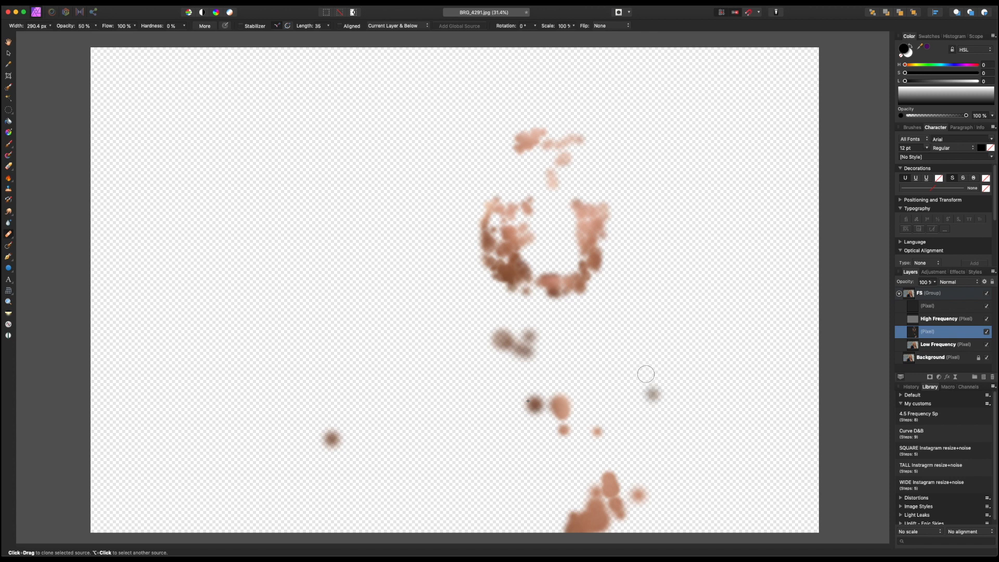
left_click(955, 319)
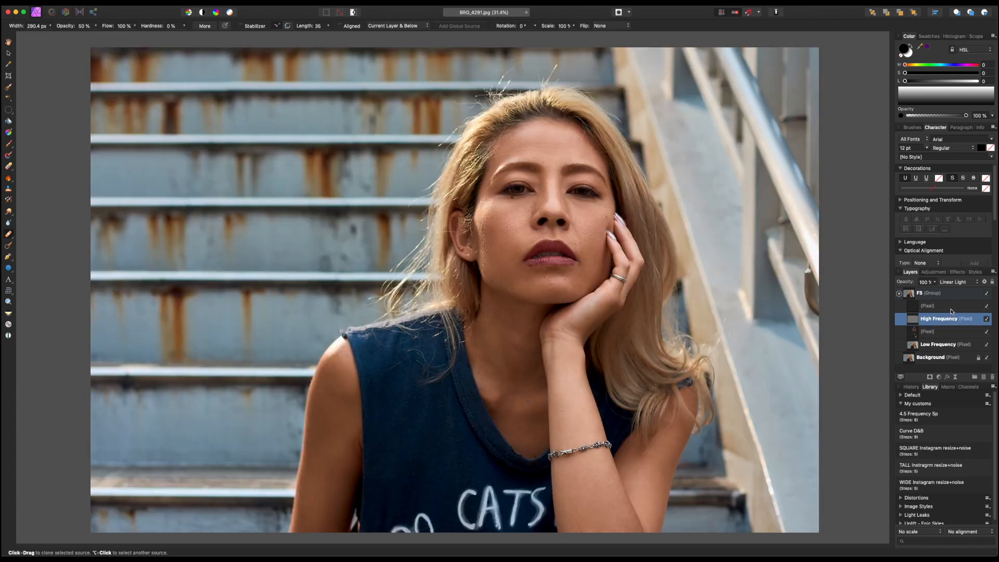
left_click(950, 306)
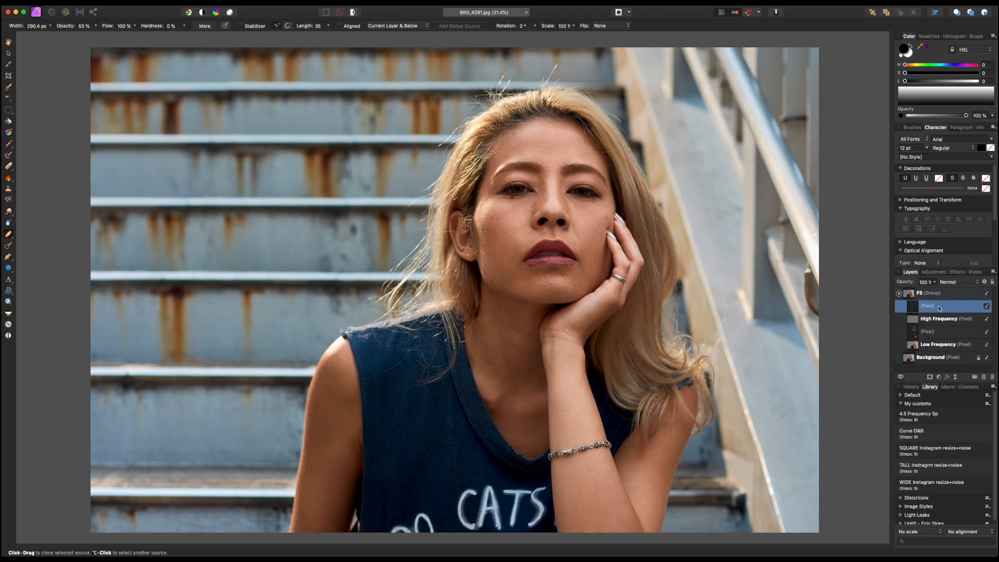
Choose the Inpainting Brush and make it sample Current Layer & Below
left_click(9, 246)
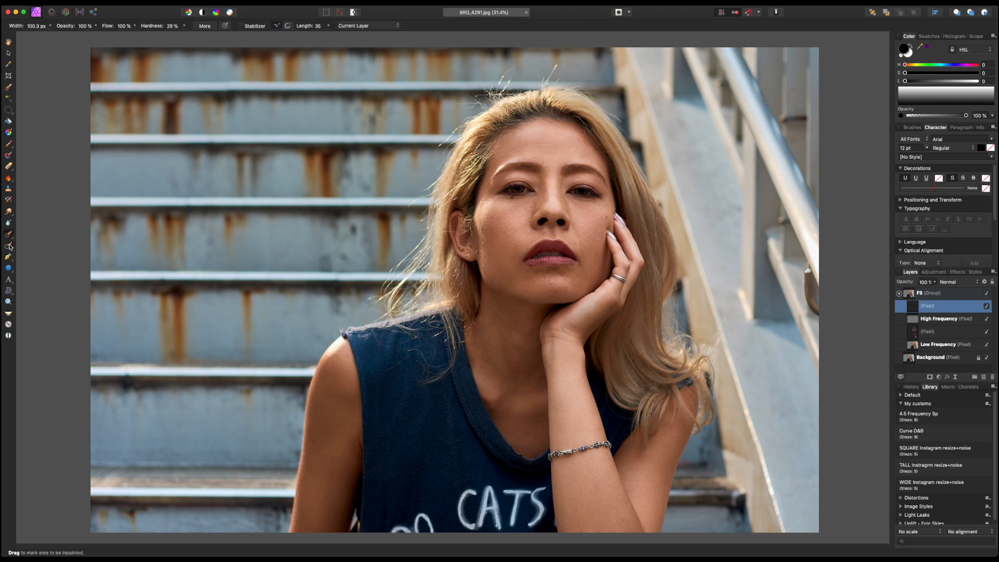
left_click(364, 29)
left_click(361, 35)
Set the inpainting brush to 58% hardness with a much smaller tip and remove the two fine skin lines above the bracelet
key("super+equal")
key("super+equal")
key("super+equal")
key("super+equal")
left_click_drag(667, 426, 442, 46)
left_click_drag(646, 362, 460, 140)
left_click_drag(591, 372, 559, 315)
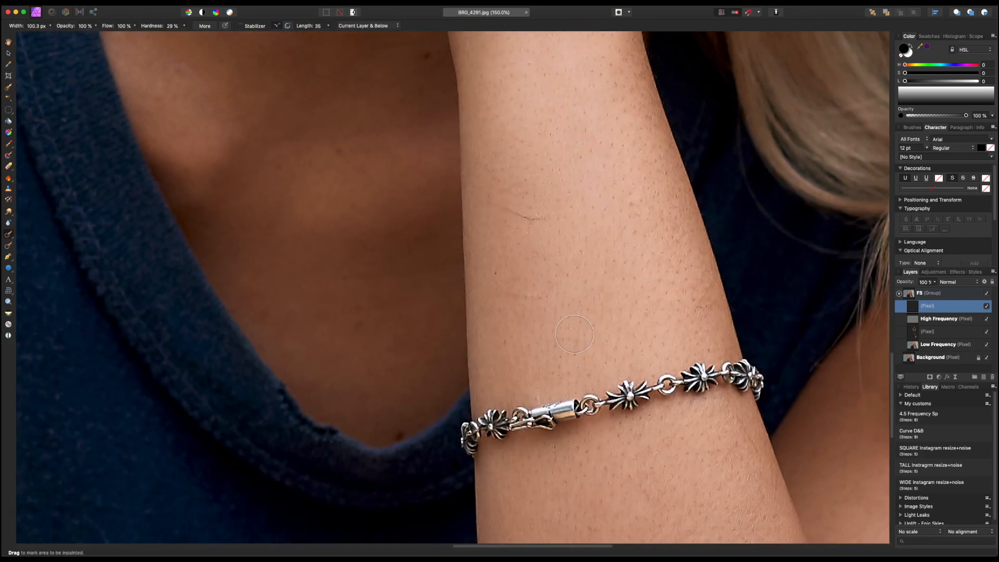
key("super+minus")
key("super+minus")
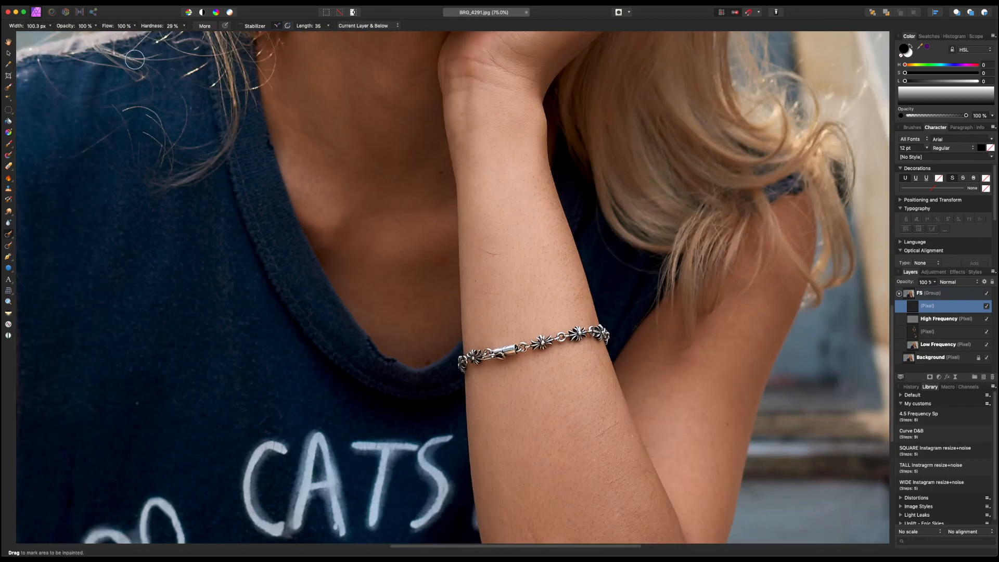
left_click(183, 25)
left_click_drag(182, 35, 202, 39)
key("bracketleft")
key("bracketleft")
key("bracketleft")
key("bracketleft")
key("bracketleft")
key("bracketleft")
key("bracketleft")
key("bracketleft")
left_click_drag(475, 244, 505, 255)
left_click_drag(486, 294, 504, 291)
Inpaint the small blemishes and marks on the forearm below the bracelet and on the adjoining upper arm
key("bracketleft")
mouse_move(613, 423)
left_mouse_down()
mouse_move(593, 439)
mouse_move(603, 416)
left_mouse_up()
left_click_drag(598, 358, 605, 371)
mouse_move(634, 469)
left_mouse_down()
mouse_move(603, 484)
mouse_move(651, 473)
mouse_move(653, 501)
left_mouse_up()
left_click_drag(711, 435, 719, 476)
scroll(540, 499, "down", 3)
key("bracketright")
key("bracketright")
left_click_drag(506, 420, 529, 460)
left_click_drag(486, 433, 521, 451)
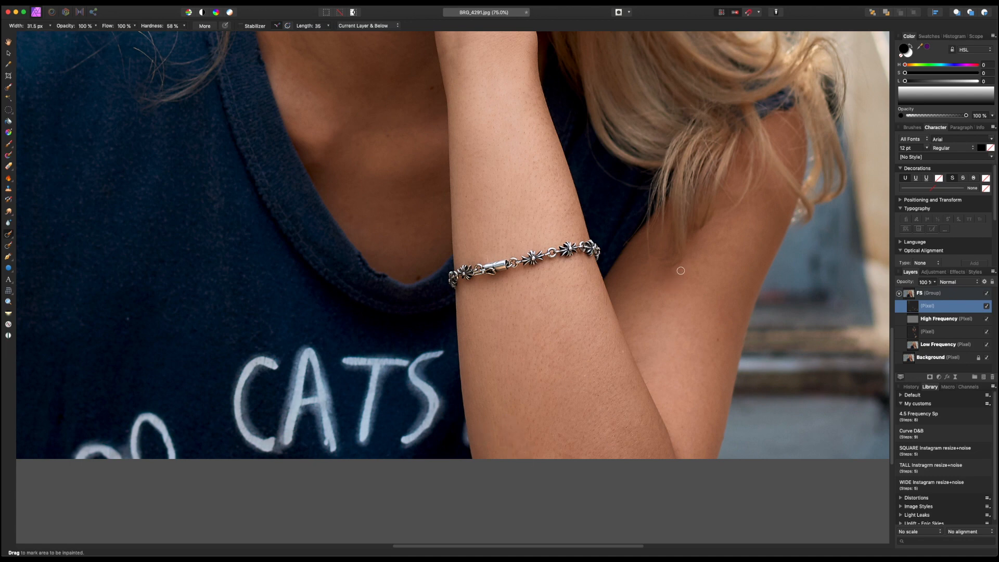
Reduce the inpainting brush to 14 px and paint out the stray hair running across the forehead up to the hairline
left_click_drag(572, 280, 587, 407)
scroll(587, 407, "up", 15)
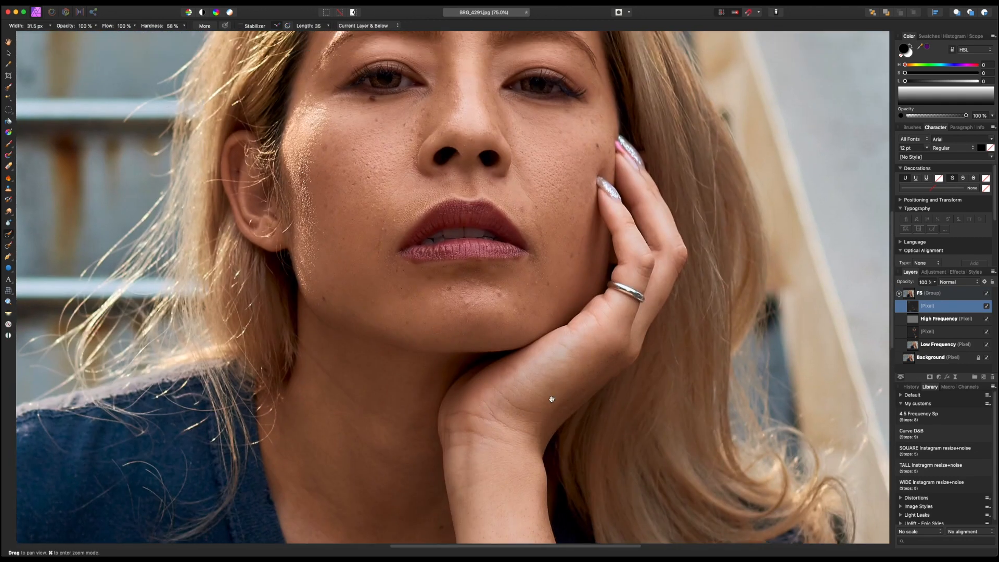
scroll(511, 424, "up", 5)
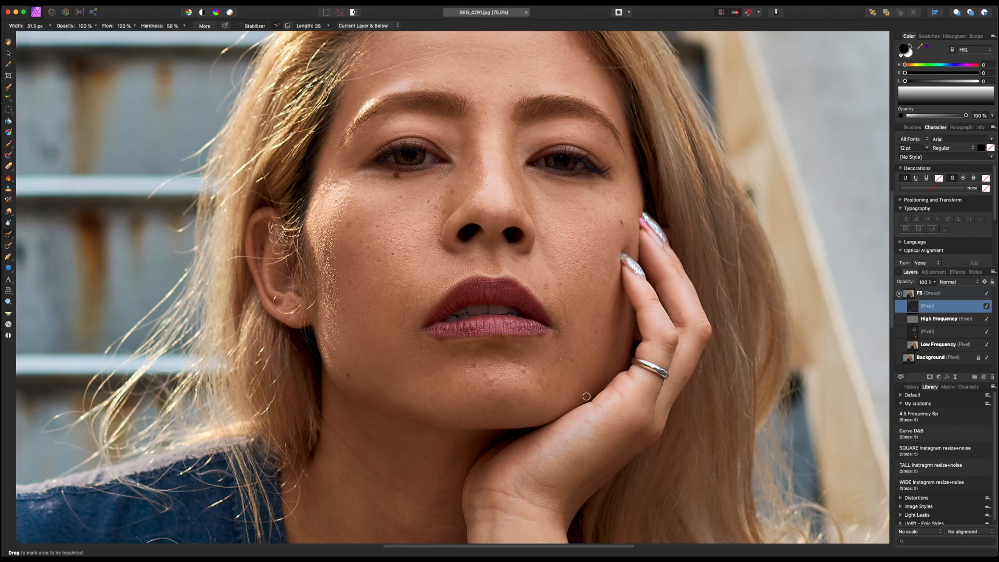
scroll(579, 330, "up", 8)
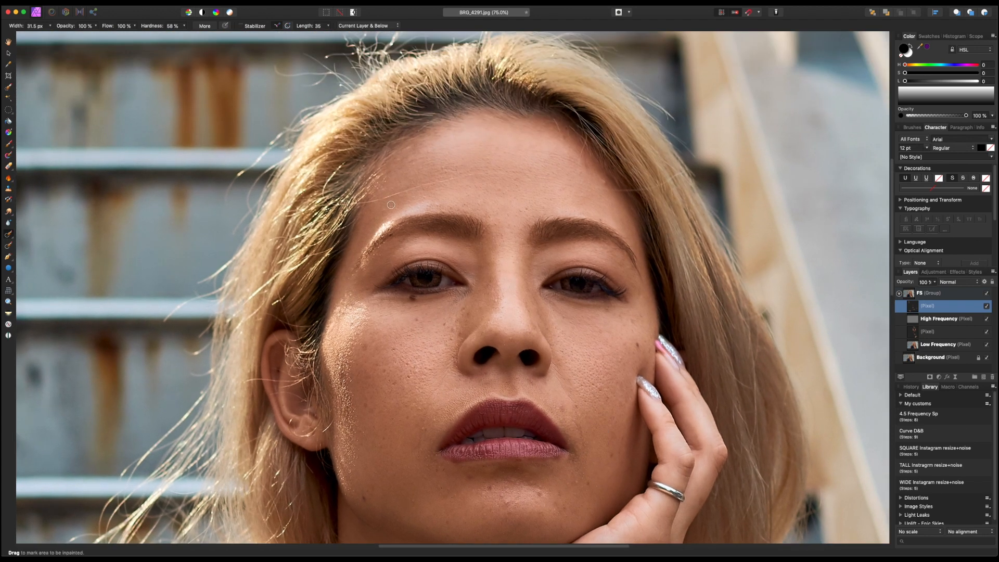
key("super+equal")
key("bracketleft")
key("bracketleft")
key("bracketleft")
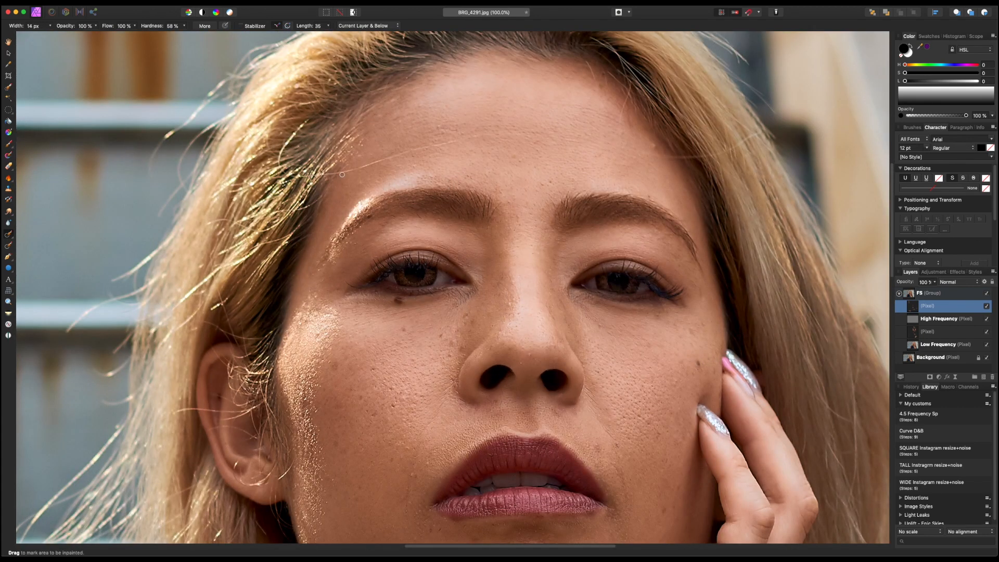
left_click_drag(336, 174, 500, 133)
left_click_drag(601, 143, 669, 157)
key("bracketright")
key("bracketright")
left_click_drag(654, 146, 657, 149)
Inpaint along the stray strand crossing the outer hair beside the forehead with a finer brush
key("bracketleft")
key("bracketleft")
mouse_move(759, 134)
left_mouse_down()
mouse_move(701, 157)
mouse_move(719, 159)
left_mouse_up()
left_click_drag(758, 134, 747, 139)
left_click_drag(742, 143, 731, 151)
key("bracketright")
key("super+0")
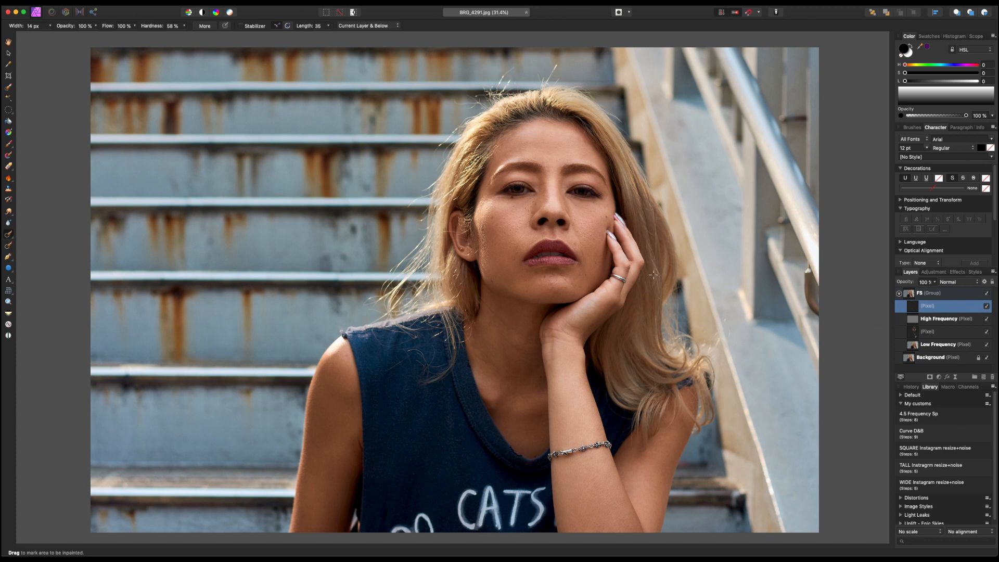
Switch to the Clone Brush and make it sample Current Layer & Below
key("super+equal")
key("super+equal")
key("super+equal")
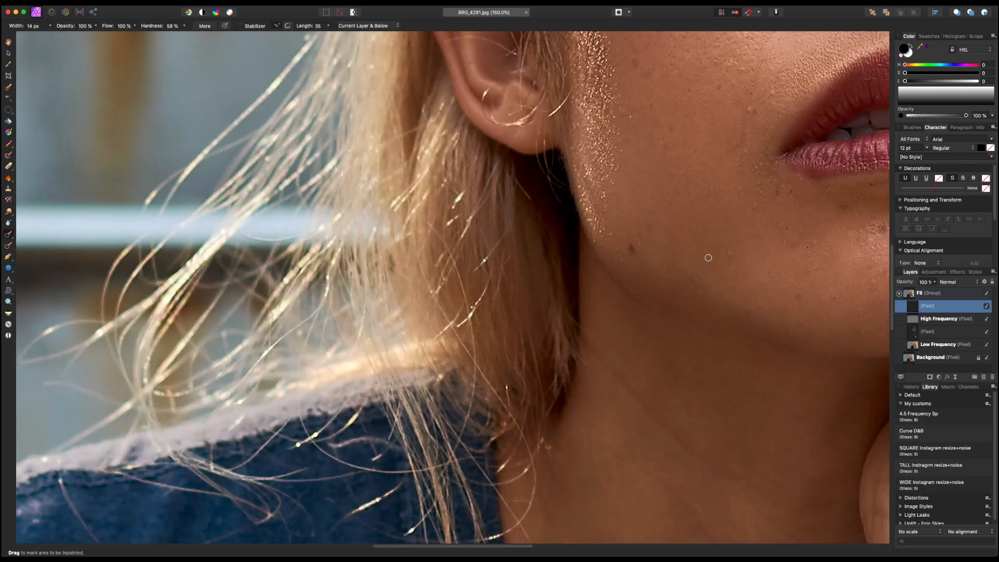
key("space")
left_click_drag(664, 253, 417, 443)
left_click_drag(795, 156, 440, 466)
left_click_drag(755, 166, 587, 348)
key("s")
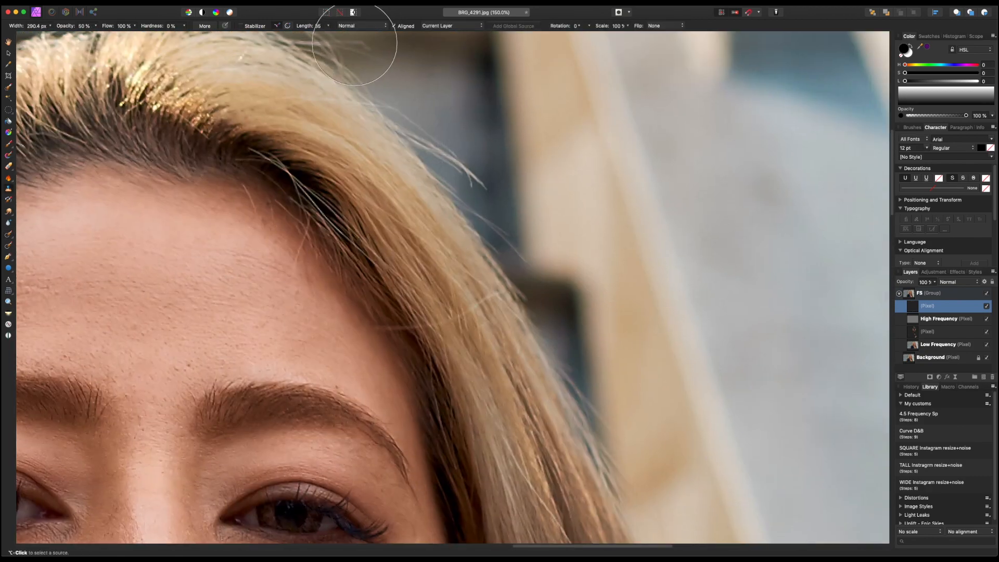
left_click(450, 25)
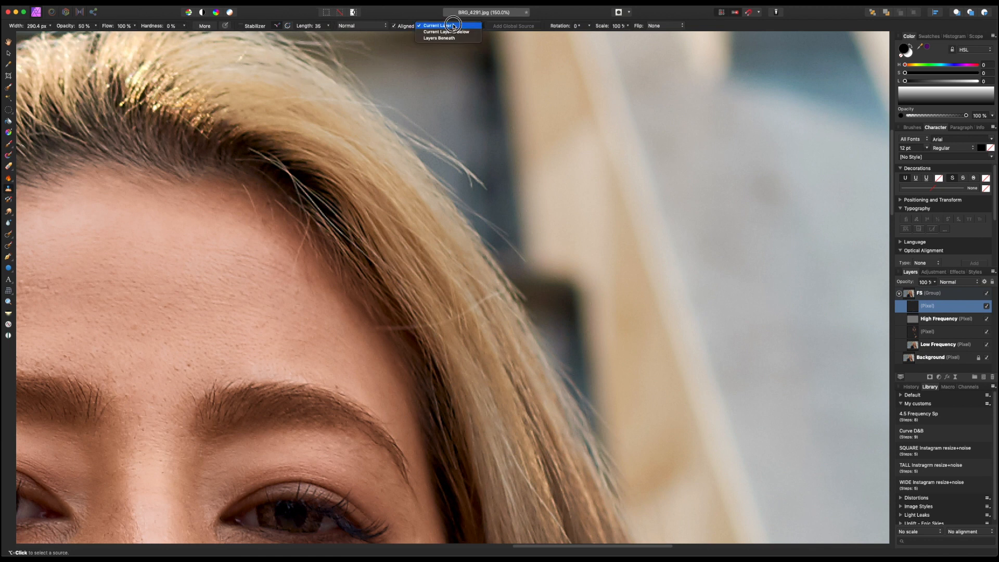
left_click(449, 34)
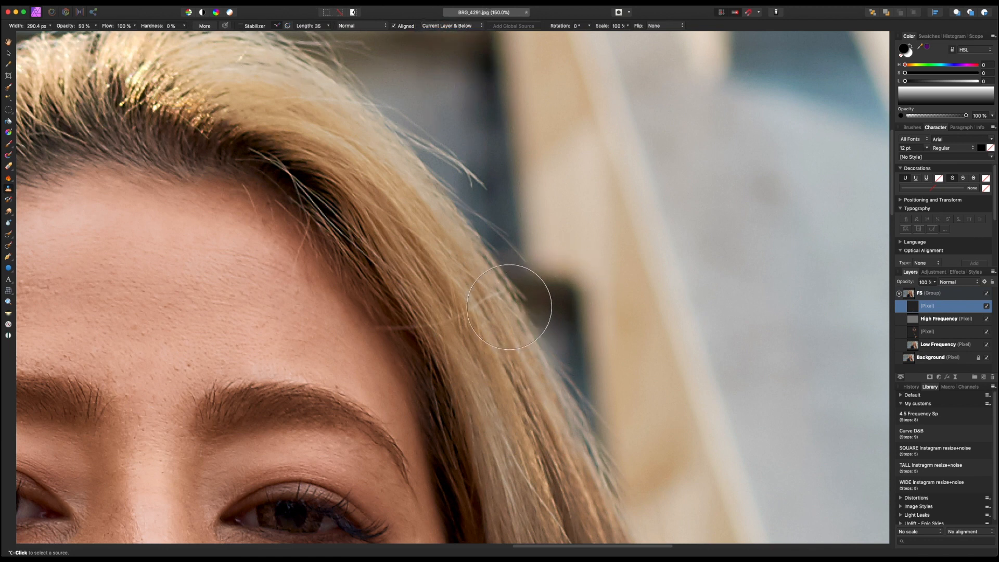
Set the clone brush to 35.1 px width, 100% opacity and 84% hardness
key("[")
key("[")
key("[")
key("[")
key("[")
key("[")
key("[")
key("[")
key("[")
key("[")
key("[")
left_click_drag(184, 27, 236, 43)
left_click_drag(108, 27, 176, 37)
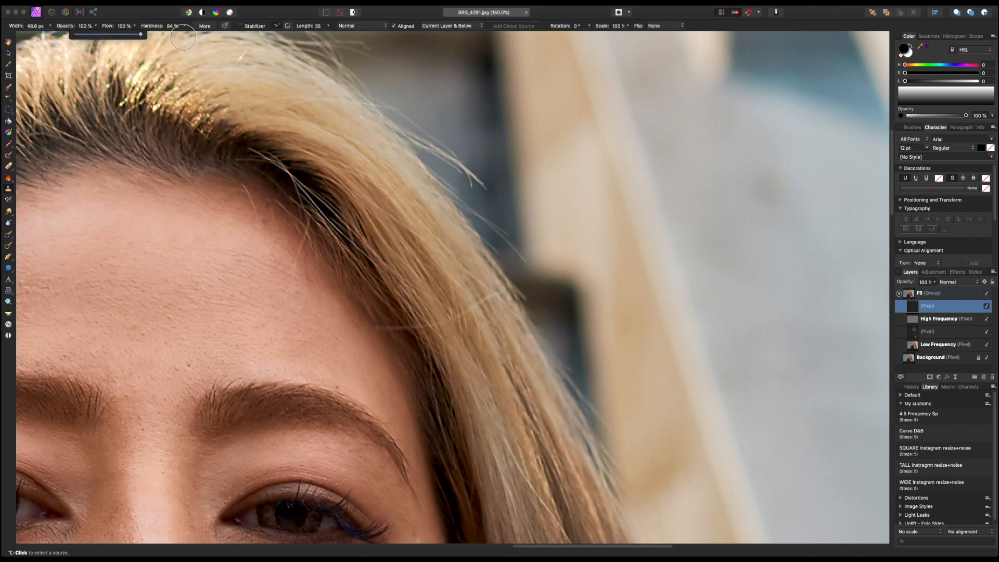
key("bracketleft")
key("bracketleft")
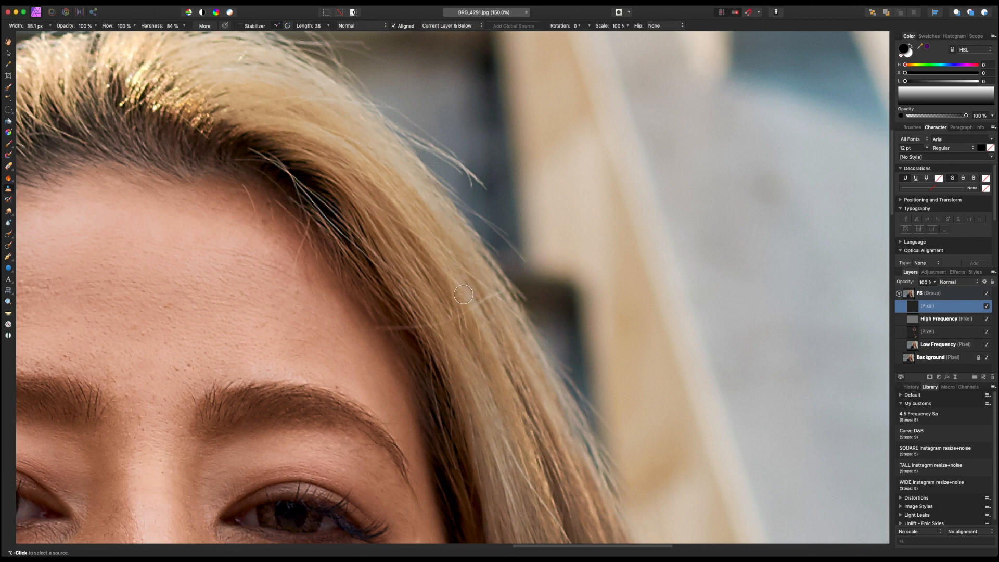
Clone neighbouring hair and skin over the stray strand crossing the hair and hairline beside the forehead
left_click(466, 299, "alt")
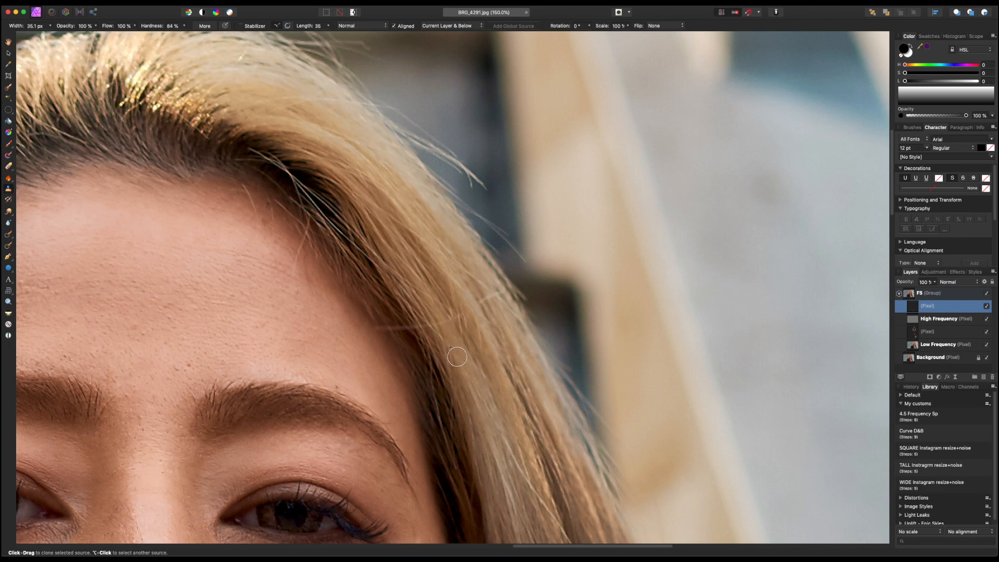
left_click(477, 293, "alt")
left_click(478, 287, "alt")
left_click(484, 298)
left_click(488, 311, "alt")
left_click(484, 301)
left_click(409, 336, "alt")
left_click(401, 331)
left_click(388, 342, "alt")
left_click(383, 332)
left_click(386, 328, "alt")
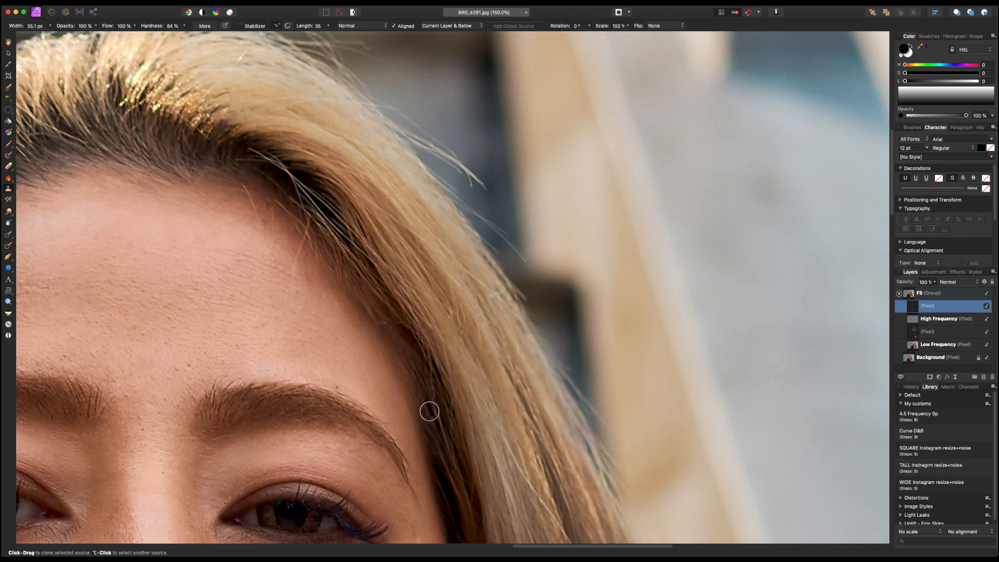
key("super+0")
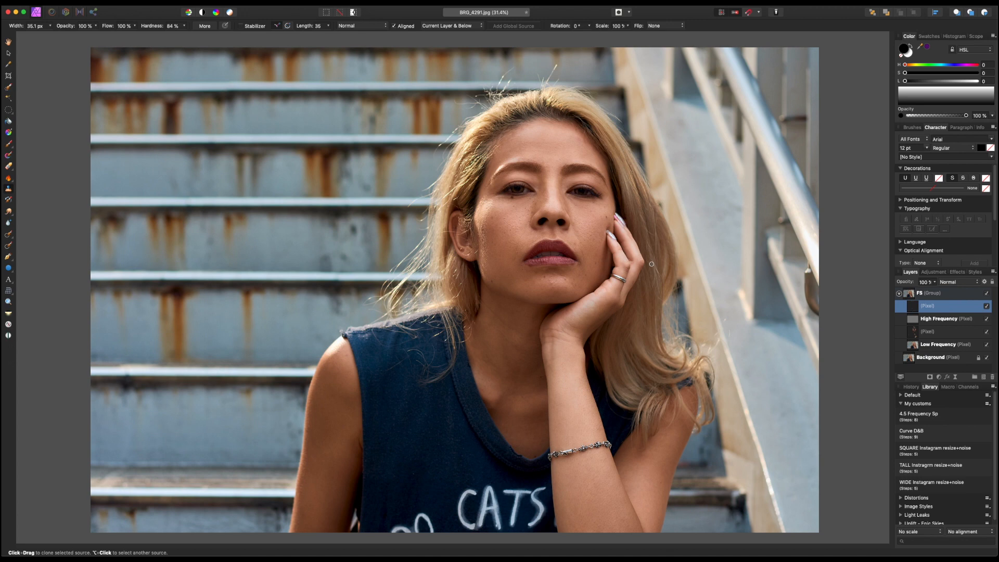
Return to the Inpainting Brush and remove the spots on the chin and on the cheek beside the fingers
key("super+1")
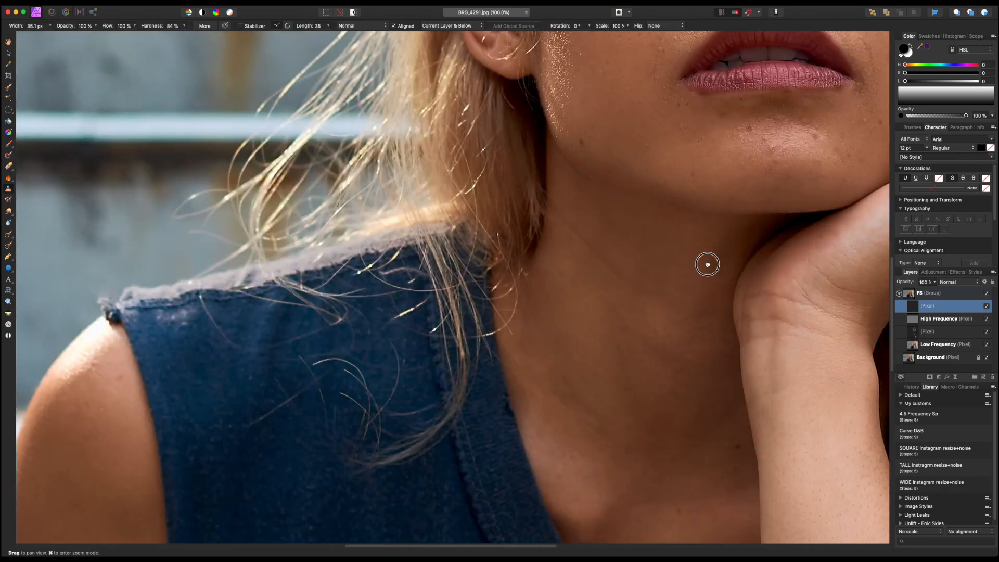
left_click_drag(707, 264, 622, 410)
left_click_drag(676, 265, 651, 394)
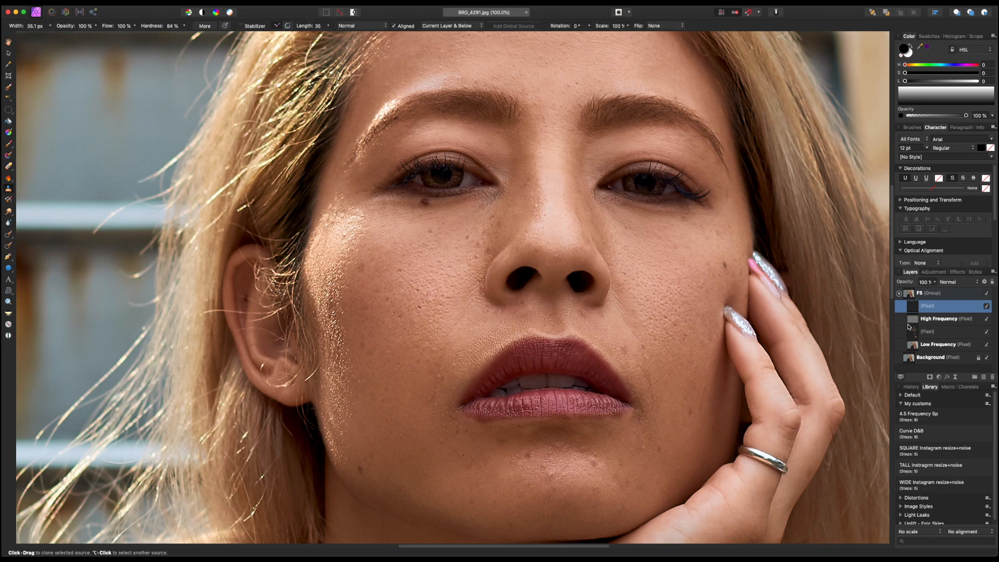
key("j")
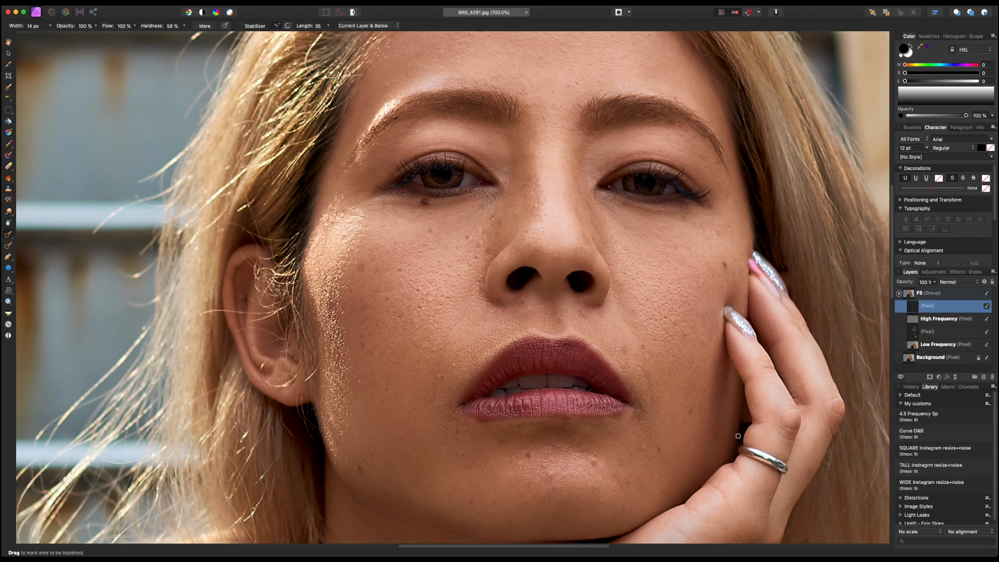
key("bracketright")
key("bracketright")
left_click(551, 477)
key("bracketleft")
key("bracketleft")
key("bracketleft")
left_click_drag(683, 336, 685, 344)
Inpaint the small blemishes on the forehead above both eyebrows with a slightly smaller brush
key("bracketleft")
key("bracketleft")
key("bracketright")
scroll(528, 318, "up", 4)
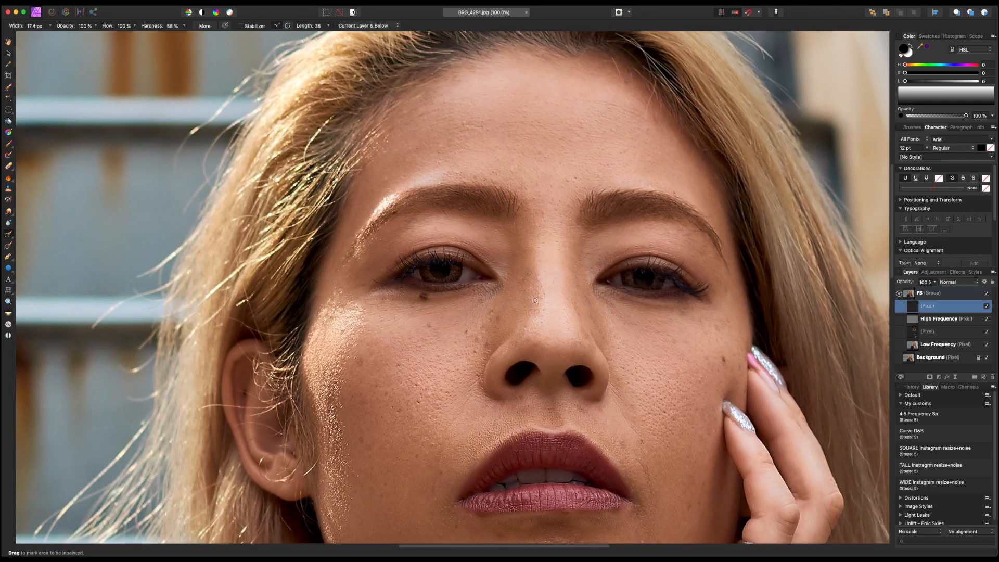
key("bracketleft")
mouse_move(481, 127)
left_mouse_down()
mouse_move(458, 123)
mouse_move(468, 129)
left_mouse_up()
left_click(437, 156)
left_click_drag(624, 152, 631, 149)
Inpaint the enlarged pore on the cheek between the ear and the nose
left_click_drag(449, 339, 504, 203)
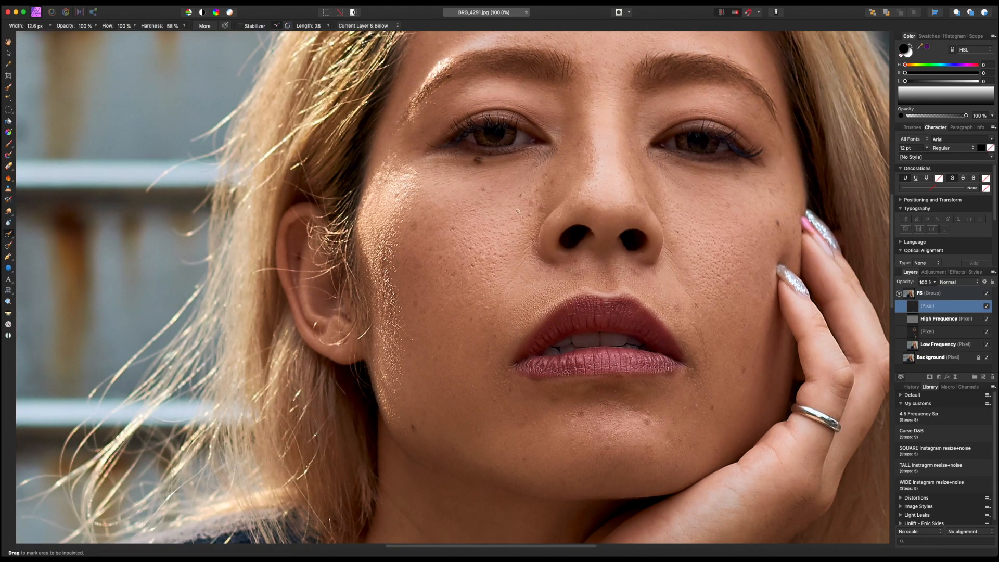
key("super+minus")
key("super+plus")
key("super+plus")
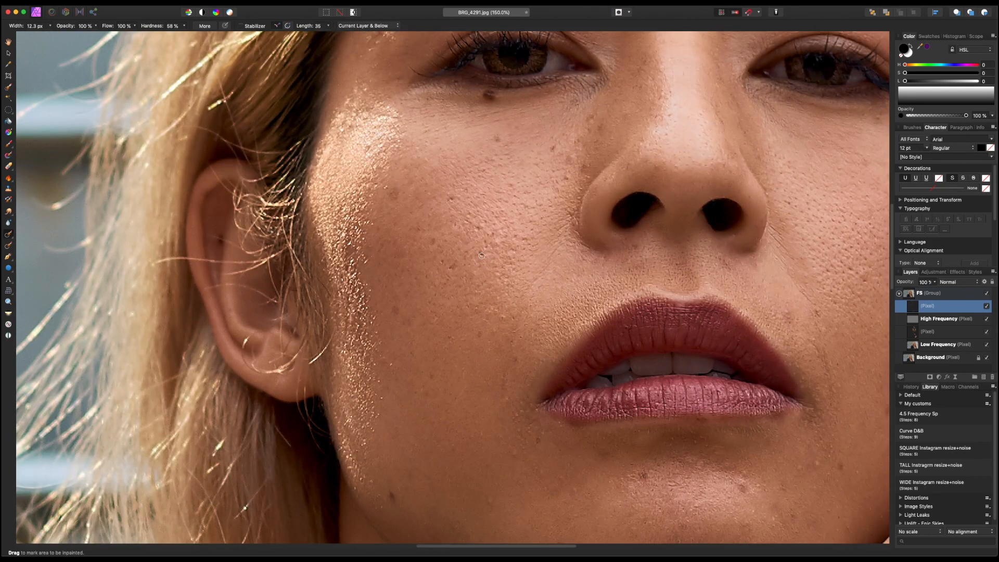
left_click_drag(480, 254, 483, 263)
key("super+1")
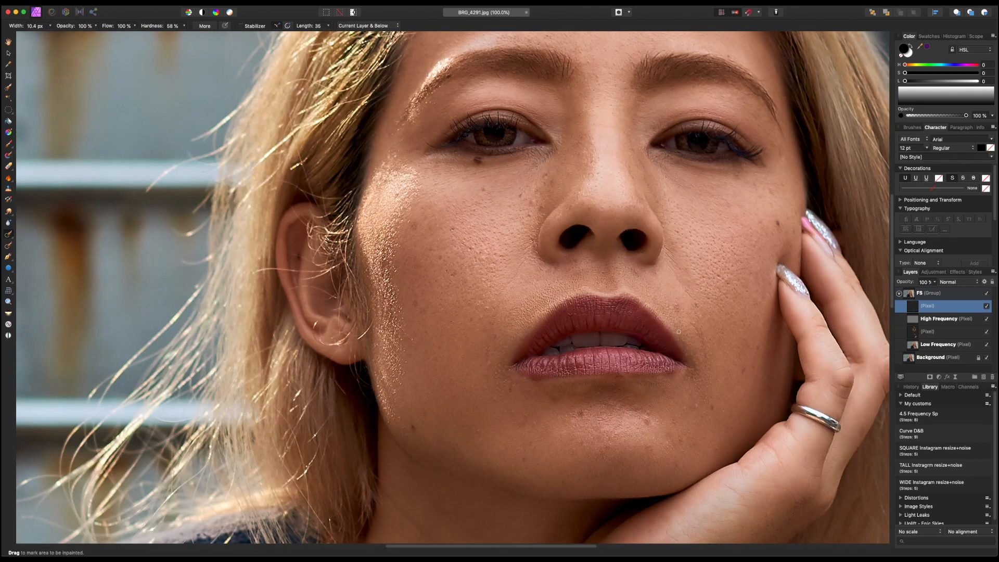
Inpaint the small spots on the cheek between the ear and the nose with a slightly larger brush
key("super+minus")
key("super+minus")
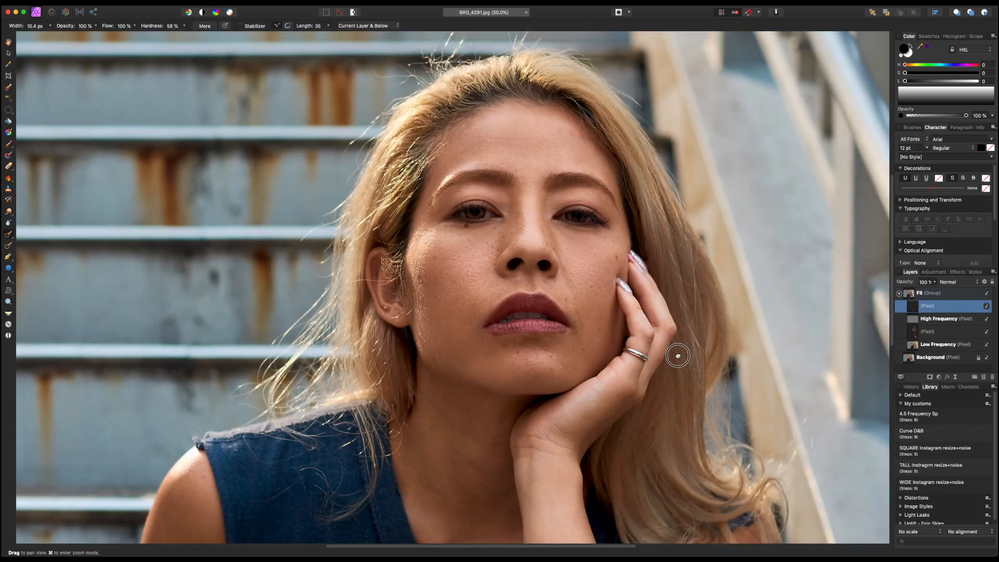
scroll(676, 353, "down", 2)
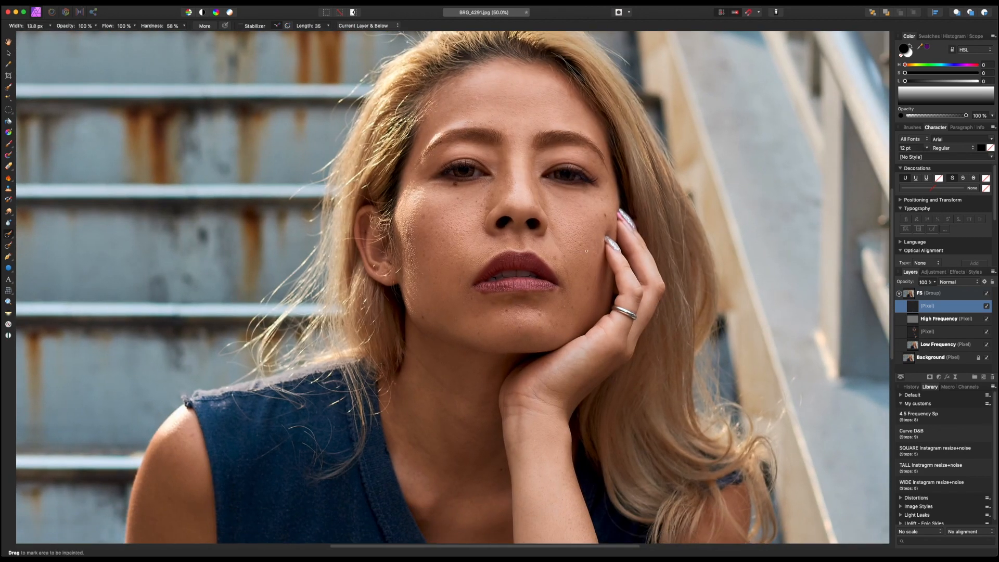
key("super+plus")
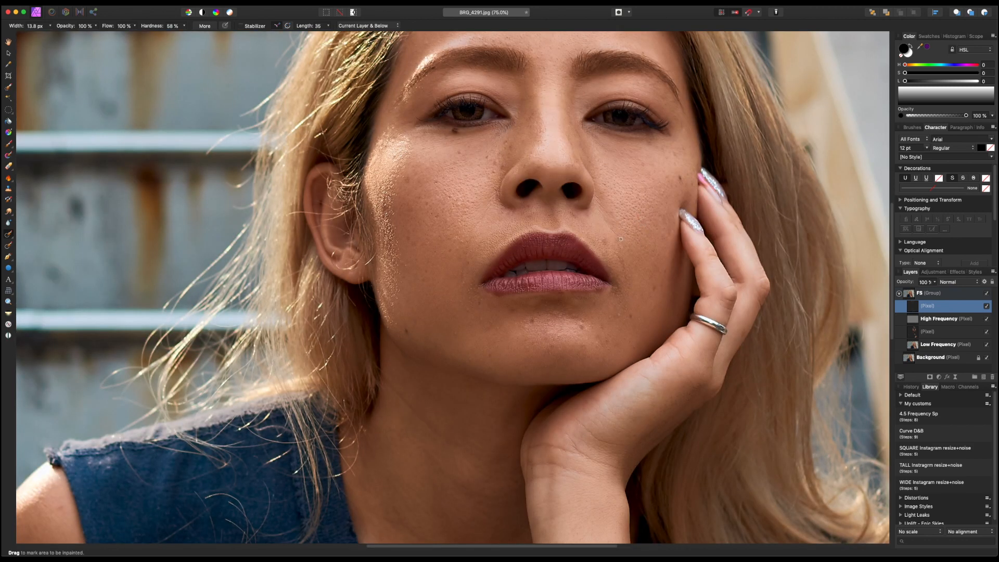
key("bracketright")
left_click(435, 183)
left_click(450, 197)
left_click(437, 215)
left_click(502, 168)
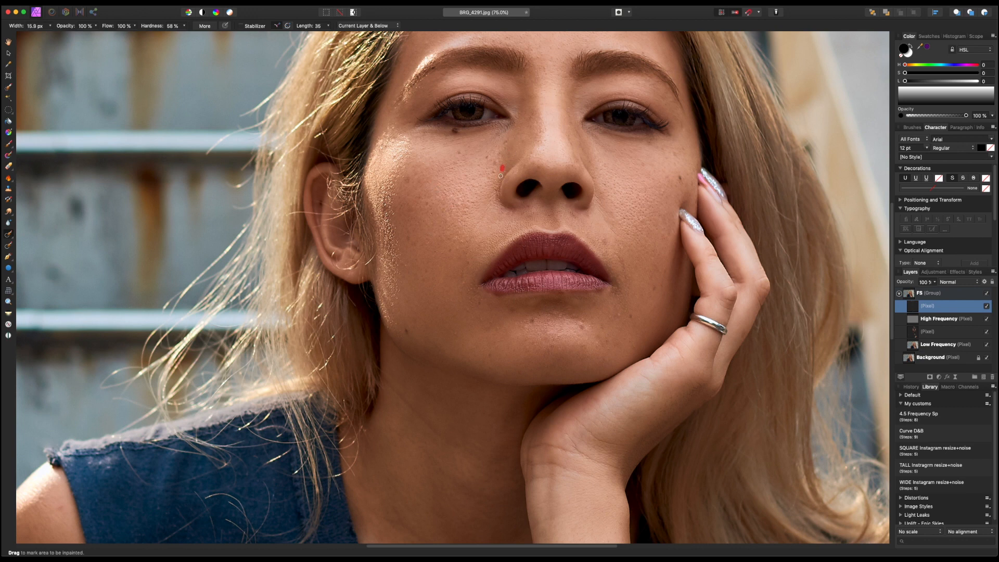
Inpaint the spots on the cheek nearer the fingers, below the mouth corner and on the chin
left_click(644, 164)
left_click(638, 161)
left_click(674, 154)
left_click(480, 304)
left_click(618, 314)
left_click(613, 316)
key("bracketright")
left_click_drag(513, 320, 524, 314)
Inpaint the marks on the skin beside both mouth corners, adjusting the brush size for each area
key("bracketleft")
key("bracketright")
key("bracketright")
left_click_drag(602, 240, 621, 261)
key("bracketleft")
key("bracketleft")
key("bracketleft")
key("bracketleft")
left_click_drag(462, 271, 462, 285)
Inpaint the remaining small spots beside the nose, below the inner corner of the eye
key("super+0")
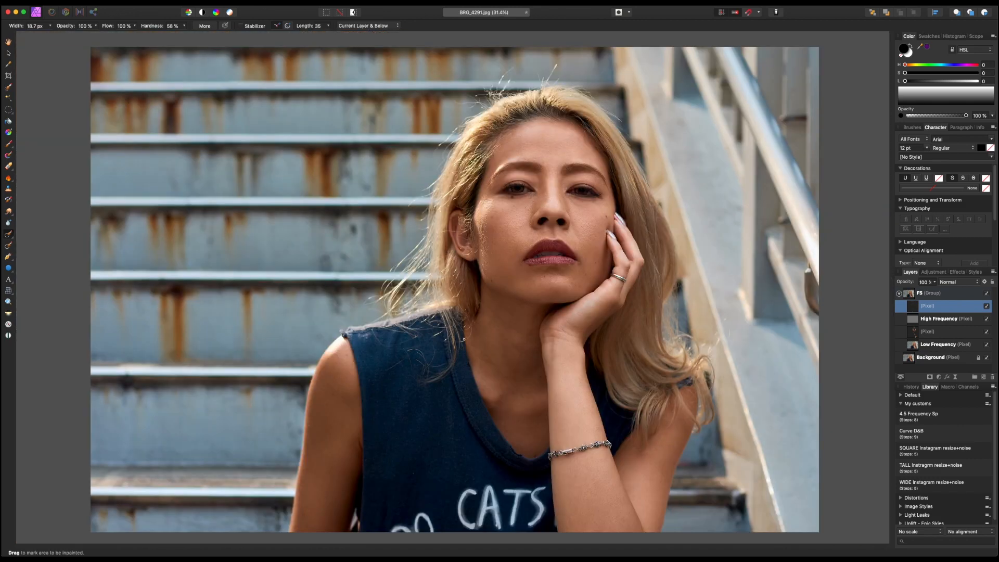
key("super+equal")
key("super+equal")
key("super+equal")
left_click_drag(595, 286, 438, 532)
left_click(554, 259)
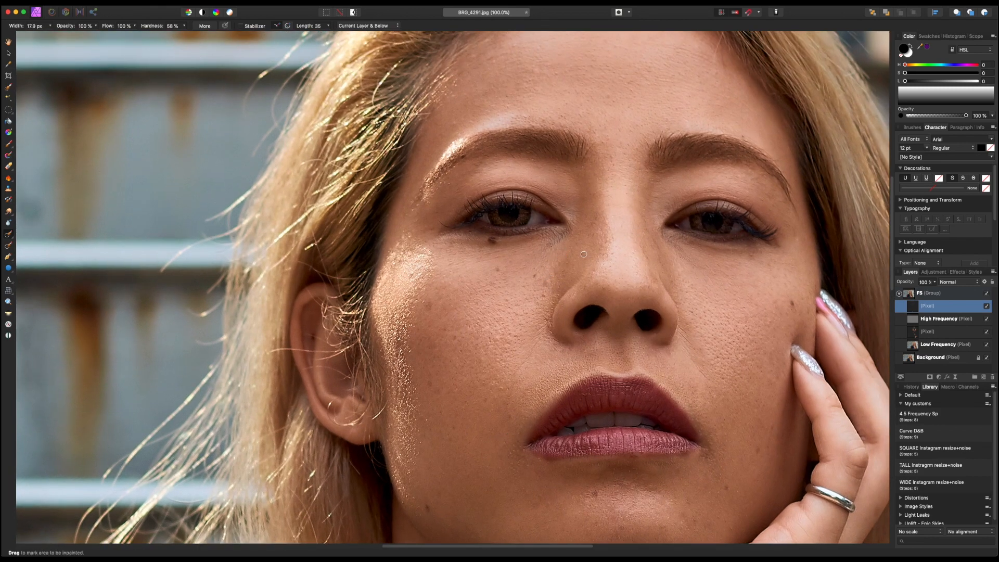
left_click(548, 282)
key("bracketleft")
Hide the High Frequency and its retouch layer, and ready a soft Retouching paint brush on the pixel layer above Low Frequency
left_click(986, 319)
left_click(978, 334)
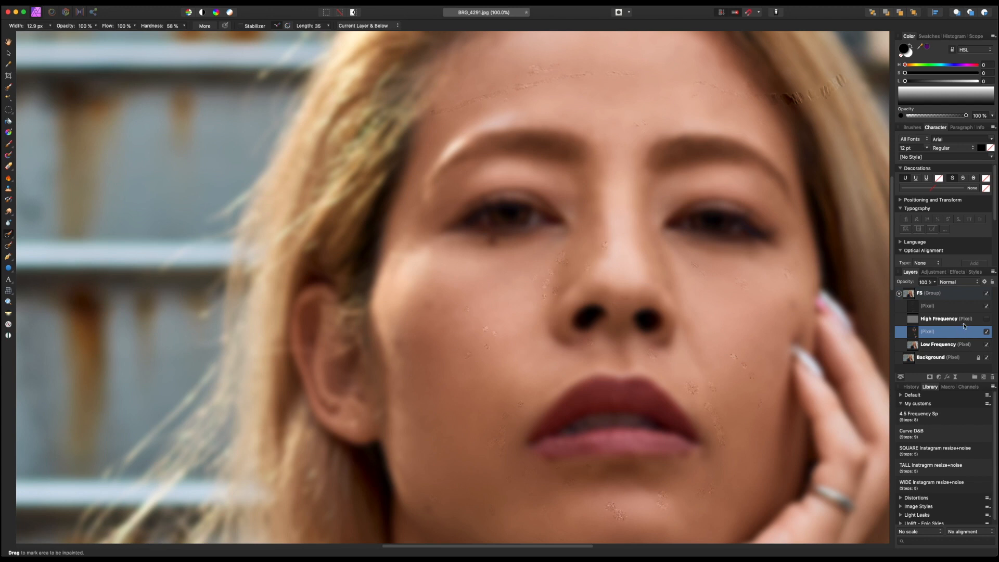
left_click(987, 307)
key("b")
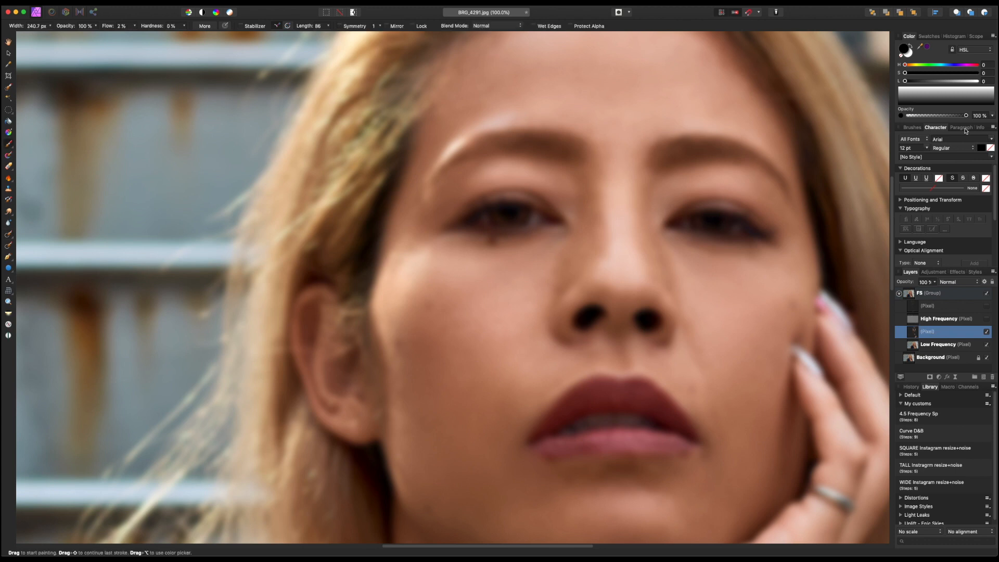
left_click(915, 128)
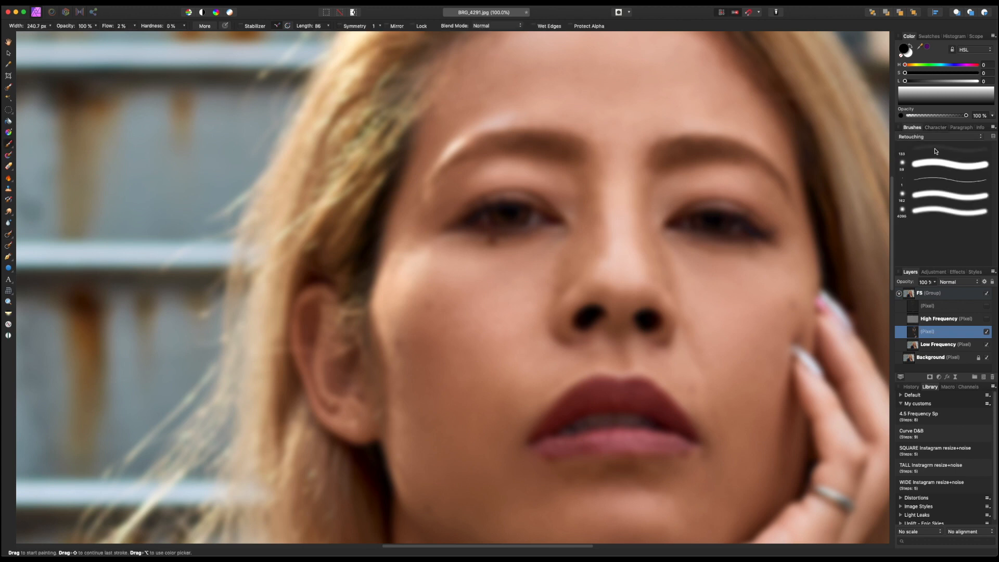
left_click(935, 148)
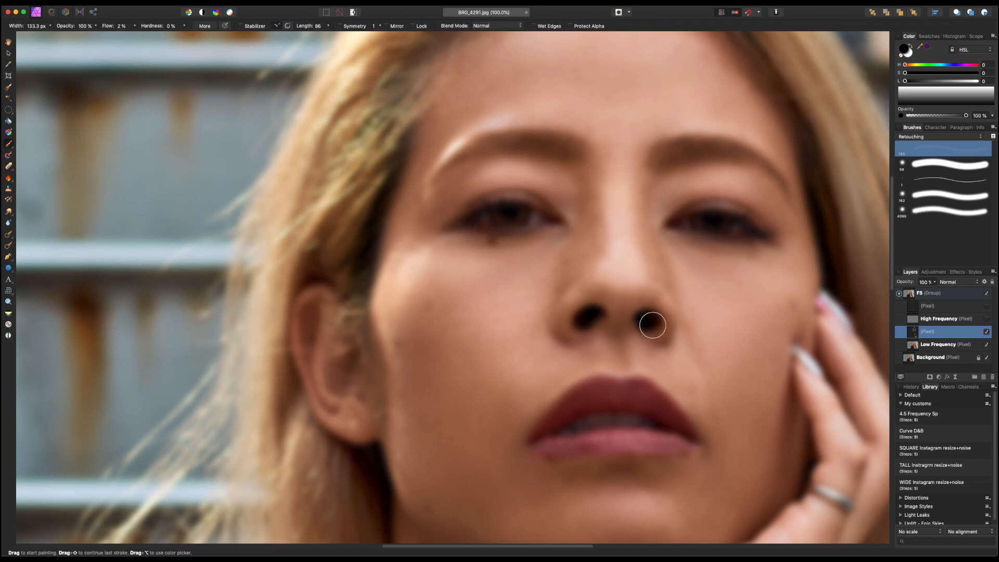
Paint sampled skin tone over the dark area between the nose and the inner eye, reducing the brush size
left_click(553, 254, "alt")
mouse_move(554, 254)
left_mouse_down()
mouse_move(530, 265)
mouse_move(554, 254)
left_mouse_up()
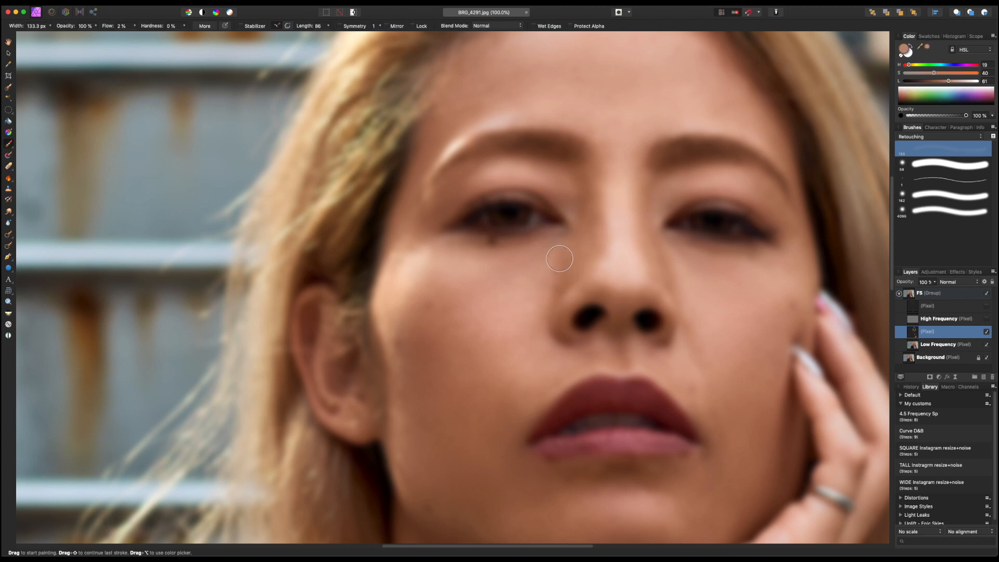
key("bracketleft")
key("bracketleft")
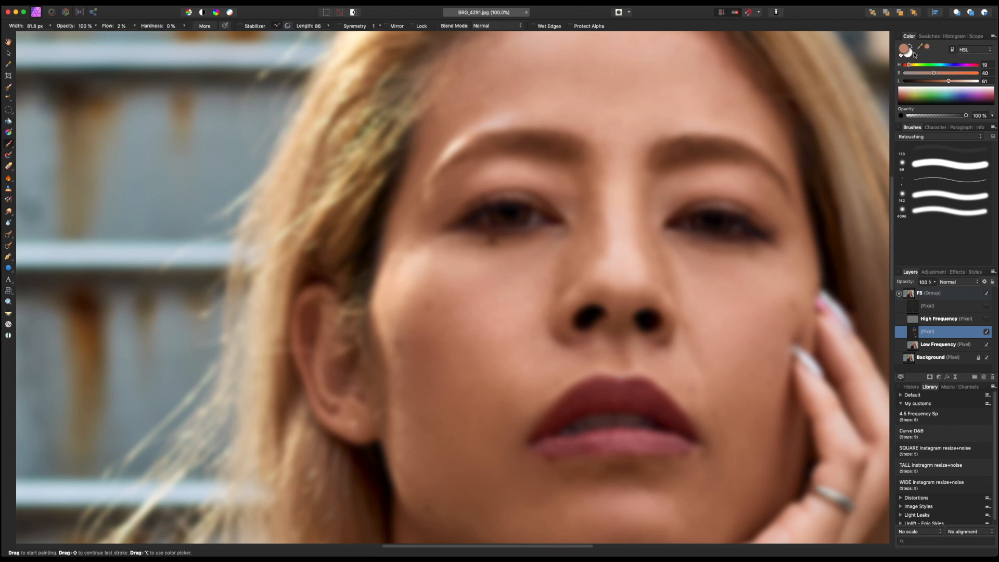
key("bracketleft")
key("bracketleft")
key("bracketright")
Compare the tone retouching before and after with the High Frequency layer shown temporarily
left_click(986, 318)
left_click(986, 332)
left_click(986, 332)
left_click(987, 333)
left_click(987, 333)
left_click(986, 319)
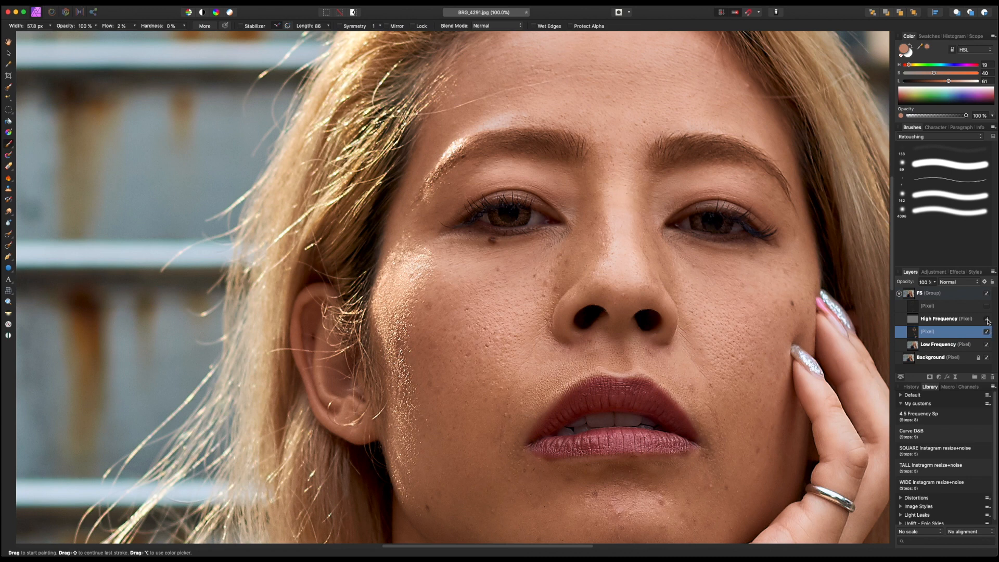
Paint lighter skin tone over the shadow beneath the inner corner of the eye nearer the fingers
key("bracketleft")
key("bracketright")
key("bracketright")
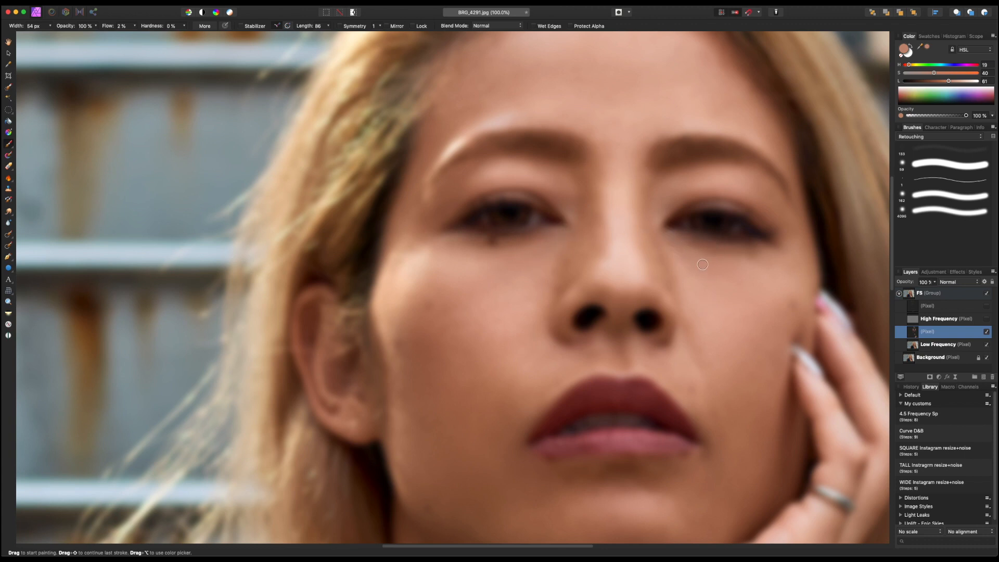
left_click_drag(696, 256, 695, 255)
mouse_move(681, 252)
left_mouse_down()
mouse_move(663, 230)
mouse_move(673, 258)
mouse_move(687, 254)
left_mouse_up()
Show the High Frequency layer and compare the portrait with and without the low-frequency tone retouching
left_click(987, 319)
left_click(986, 332)
left_click(986, 332)
left_click(986, 332)
left_click(986, 332)
left_click(987, 332)
left_click(987, 332)
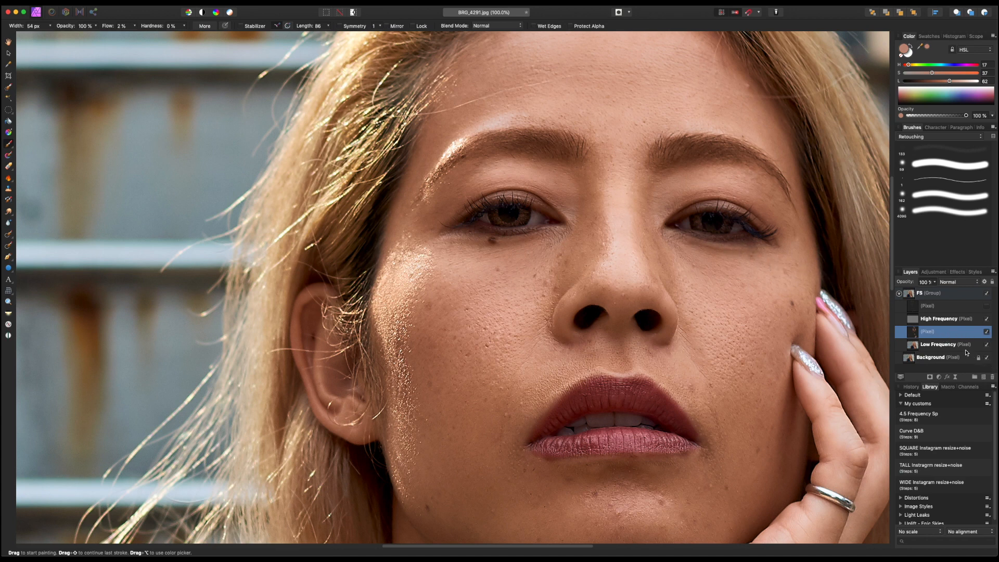
key("super+minus")
key("super+minus")
key("super+0")
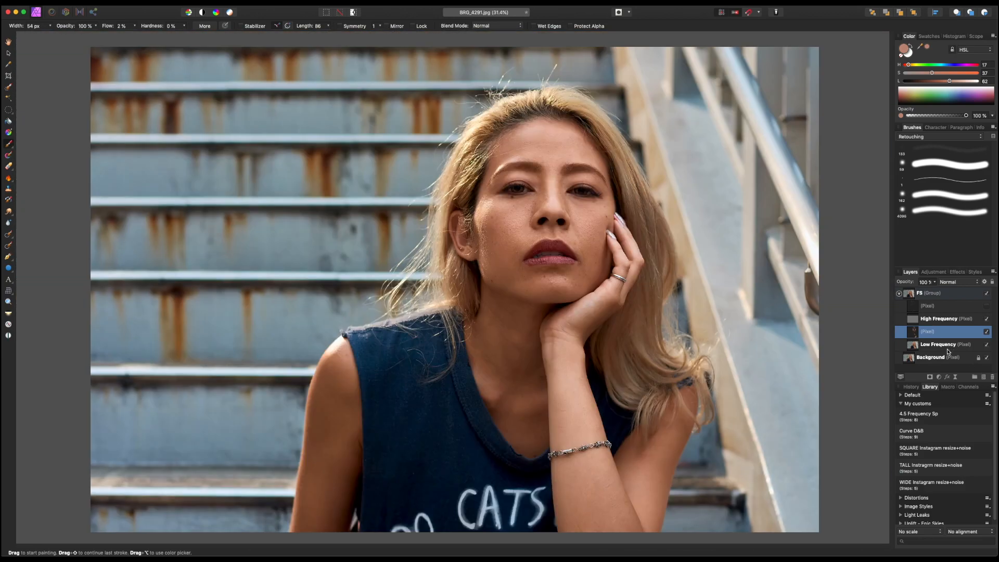
Hide the High Frequency layer and even the tone below the outer eye nearer the fingers with sampled skin colour
key("super+plus")
key("super+plus")
key("super+plus")
key("super+plus")
left_click_drag(747, 243, 508, 430)
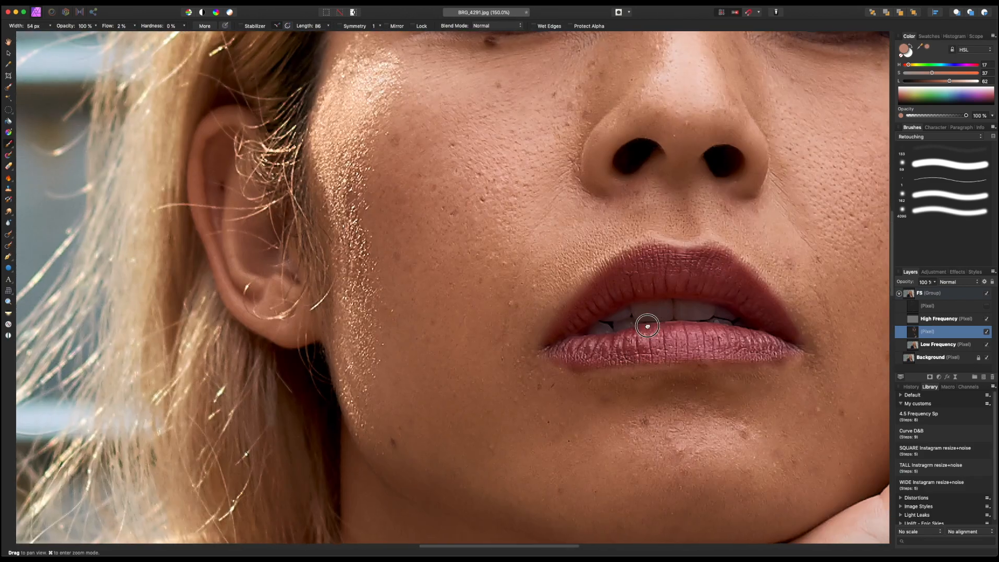
left_click_drag(799, 180, 613, 345)
key("super+minus")
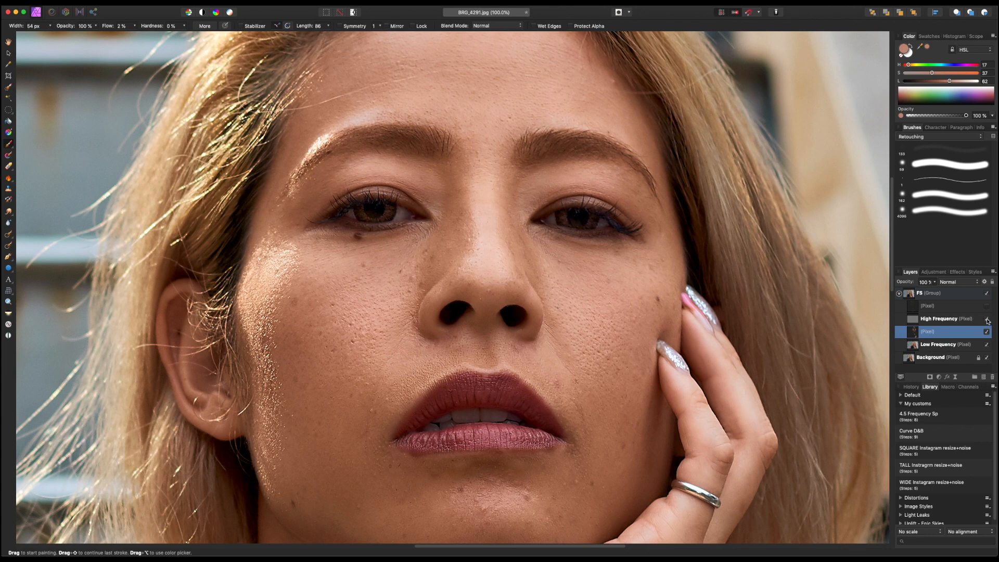
left_click(987, 319)
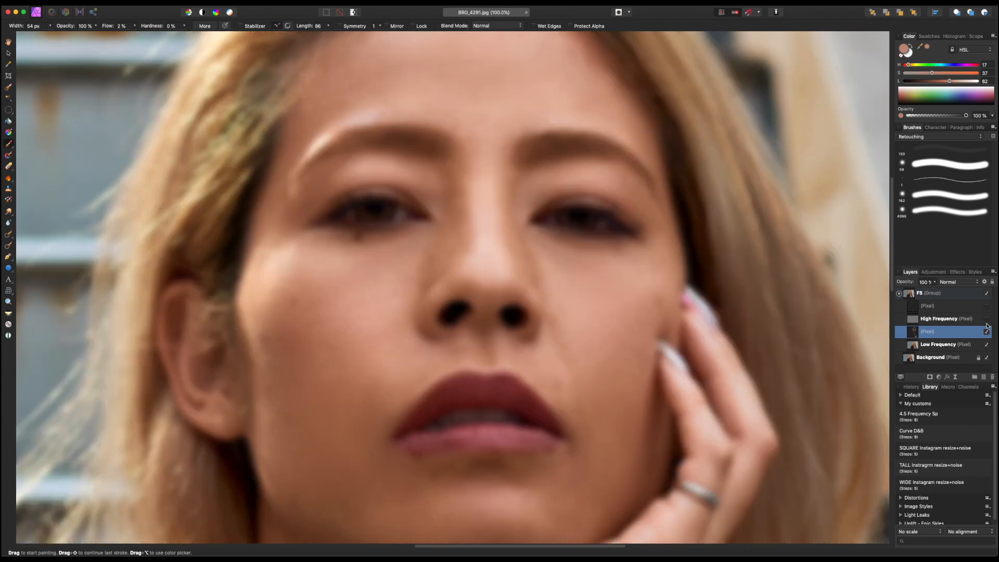
left_click(606, 256, "alt")
key("bracketright")
key("bracketright")
key("bracketright")
key("bracketright")
key("bracketright")
key("bracketleft")
key("bracketleft")
left_click(990, 333)
left_click(990, 333)
Sample the skin below the eye nearer the ear and paint it over the shadow along the lower lid
left_click(391, 235, "alt")
key("]")
key("]")
key("]")
left_click_drag(402, 233, 355, 237)
left_click_drag(351, 238, 344, 232)
key("[")
key("[")
Show the High Frequency layer again and compare the under-eye tones before and after across the whole portrait
left_click(987, 319)
left_click(987, 332)
left_click(987, 332)
key("super+0")
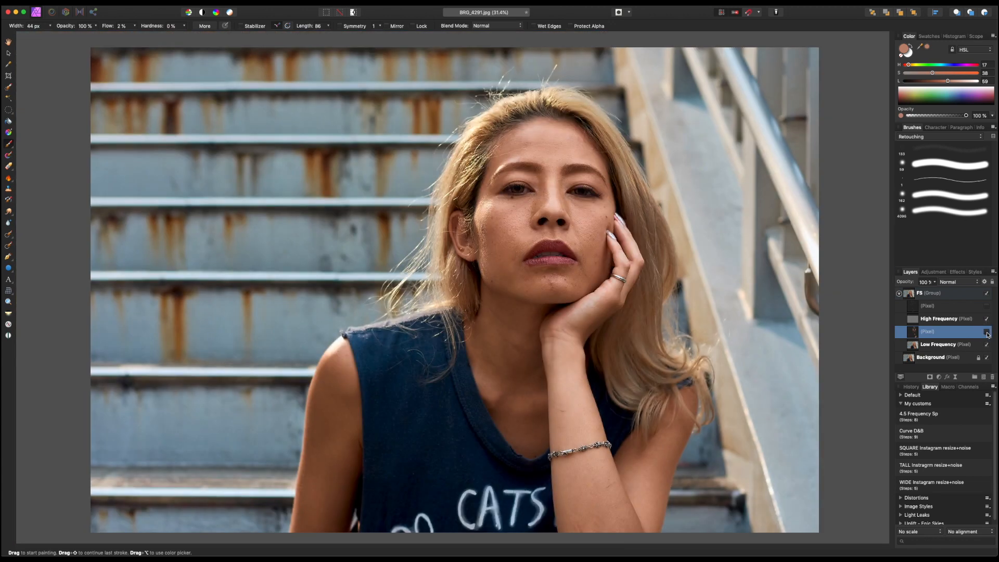
key("super+plus")
key("super+plus")
key("space")
left_click_drag(773, 317, 634, 417)
left_click_drag(648, 377, 633, 404)
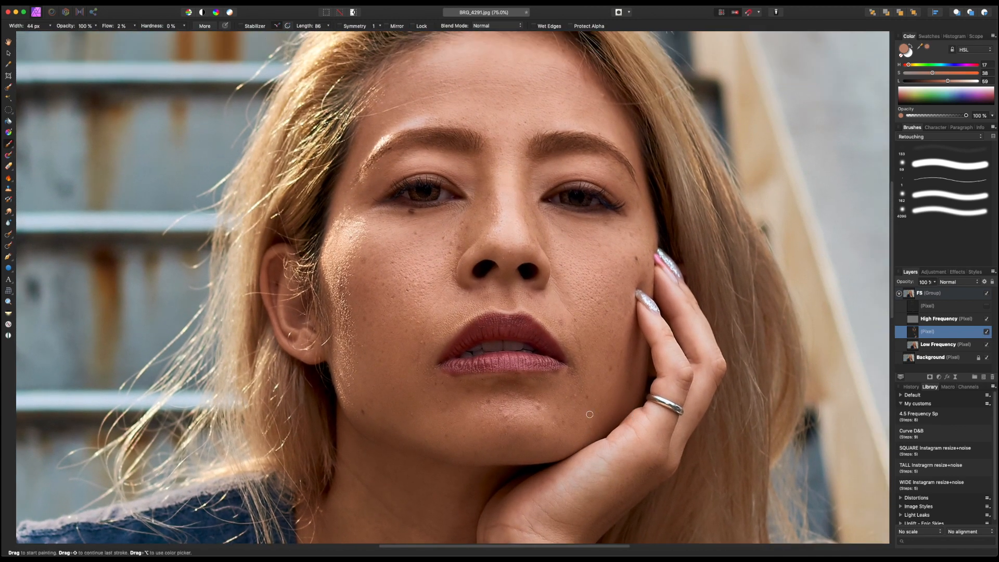
Inpaint the marks on the lower cheek nearer the ear on the layer above High Frequency
left_click(948, 312)
key("j")
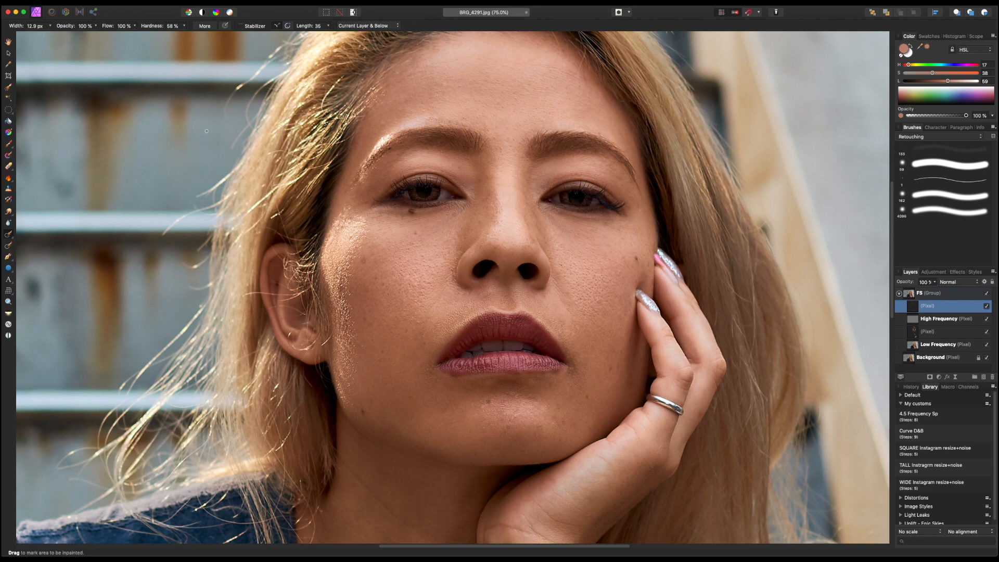
key("bracketright")
key("bracketright")
key("bracketright")
key("bracketright")
key("bracketleft")
key("bracketleft")
left_click(370, 324)
key("bracketleft")
left_click(405, 331)
Inpaint the marks on the lower cheek between the mouth and the fingers with a smaller brush
key("bracketleft")
key("bracketright")
key("bracketleft")
mouse_move(622, 352)
left_mouse_down()
mouse_move(619, 374)
mouse_move(601, 365)
left_mouse_up()
Paint sampled skin tone below the outer corner of the eye nearer the fingers on the low-frequency retouch layer
scroll(607, 270, "up", 3)
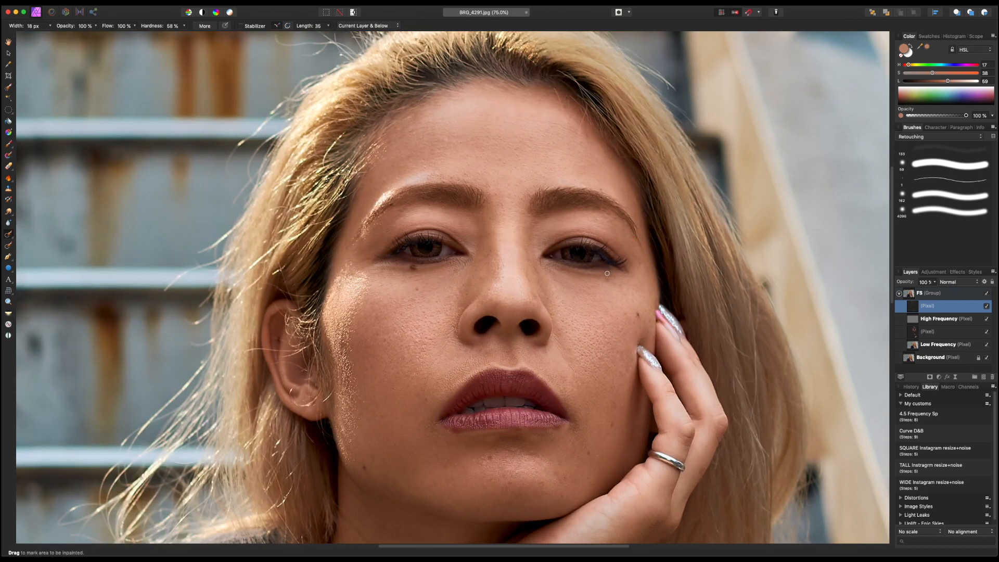
left_click(943, 333)
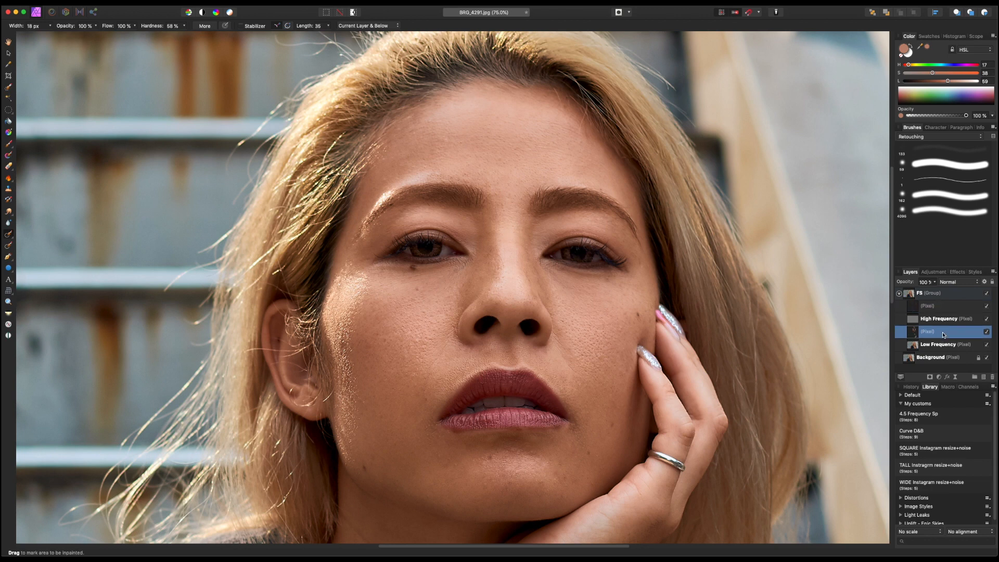
key("b")
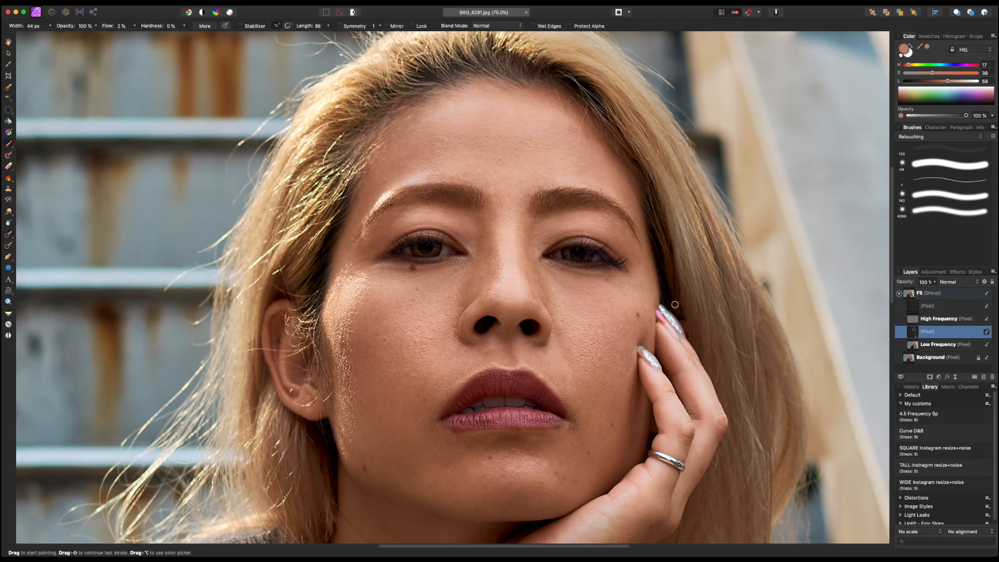
left_click(608, 281, "alt")
key("]")
key("]")
key("]")
mouse_move(607, 281)
left_mouse_down()
mouse_move(604, 269)
mouse_move(609, 278)
left_mouse_up()
key("[")
key("[")
key("[")
Inpaint the texture below the same outer eye corner on the high-frequency retouch layer with a slightly larger brush
left_click(946, 307)
key("j")
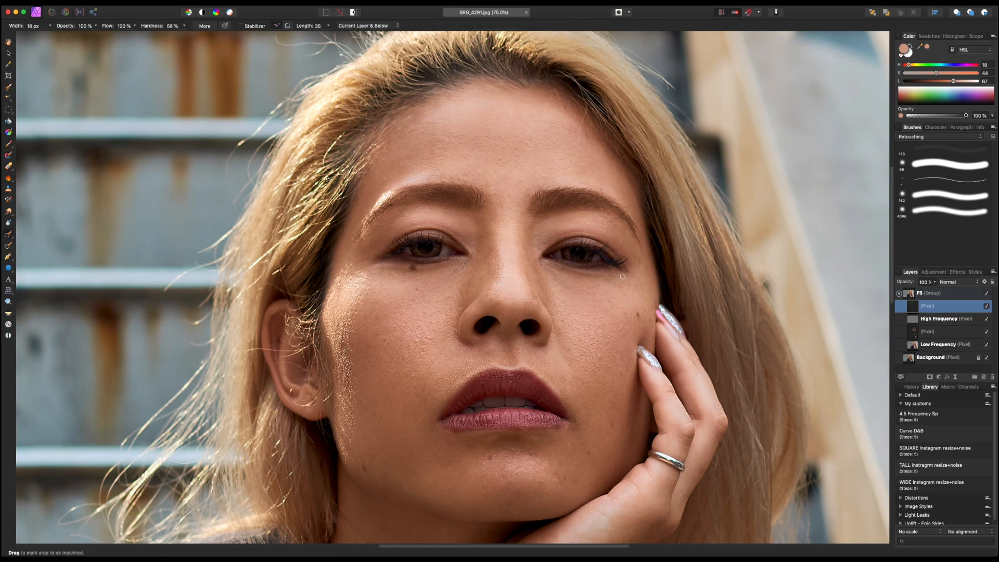
key("bracketright")
left_click_drag(606, 280, 612, 281)
key("super+minus")
left_click_drag(562, 378, 583, 309)
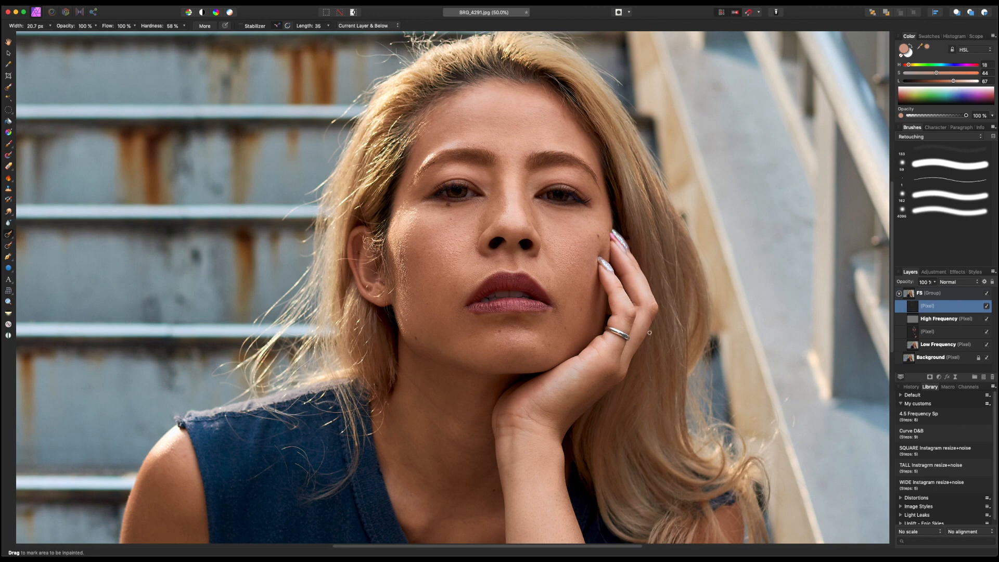
Compare the portrait before and after the entire retouch by toggling the FS group's visibility
key("super+plus")
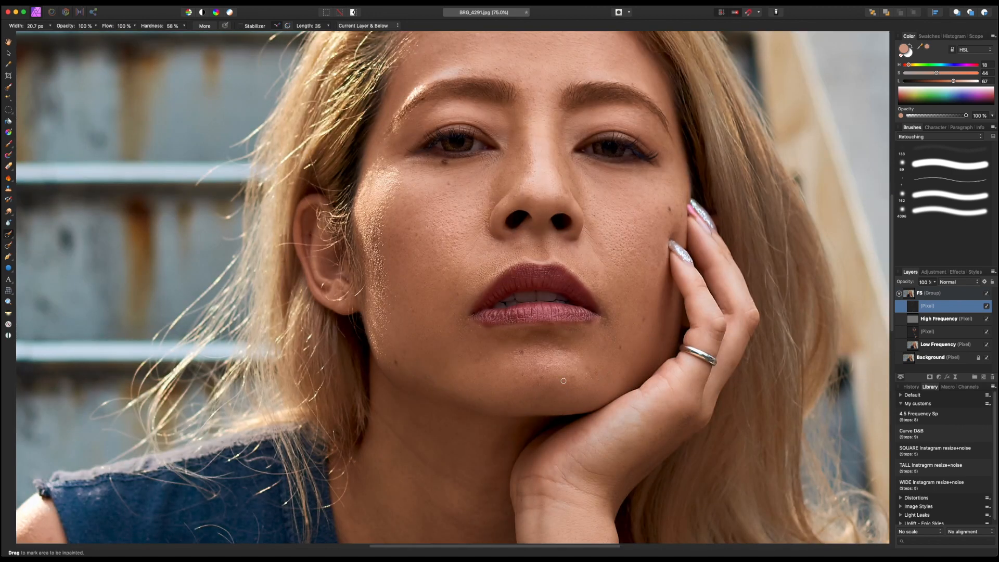
key("super+minus")
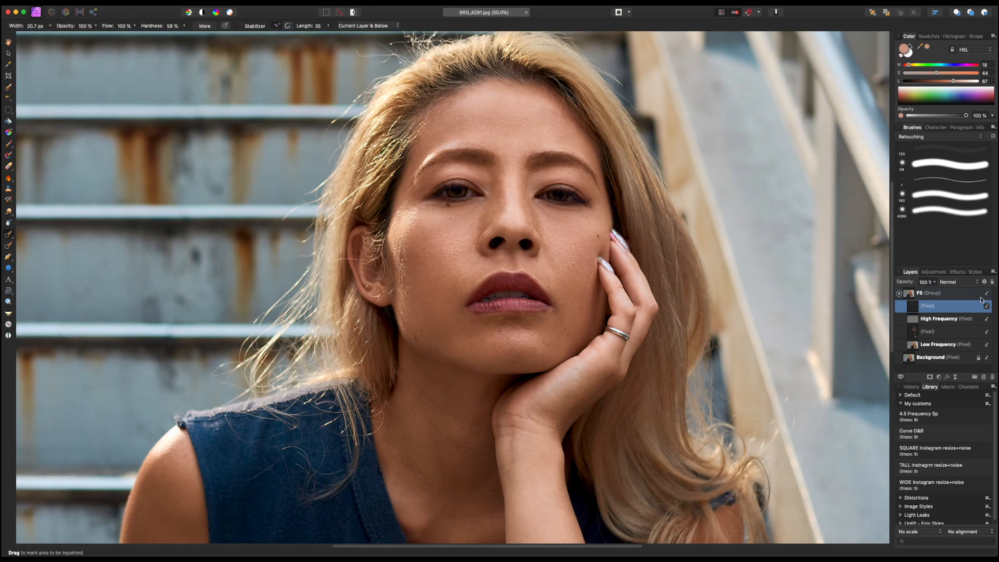
key("super+minus")
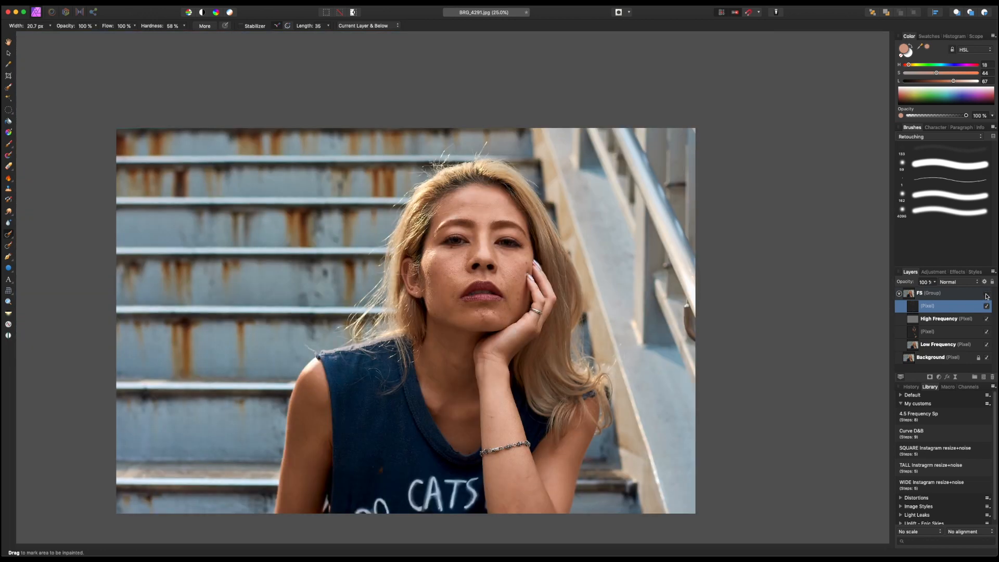
key("super+plus")
left_click(986, 296)
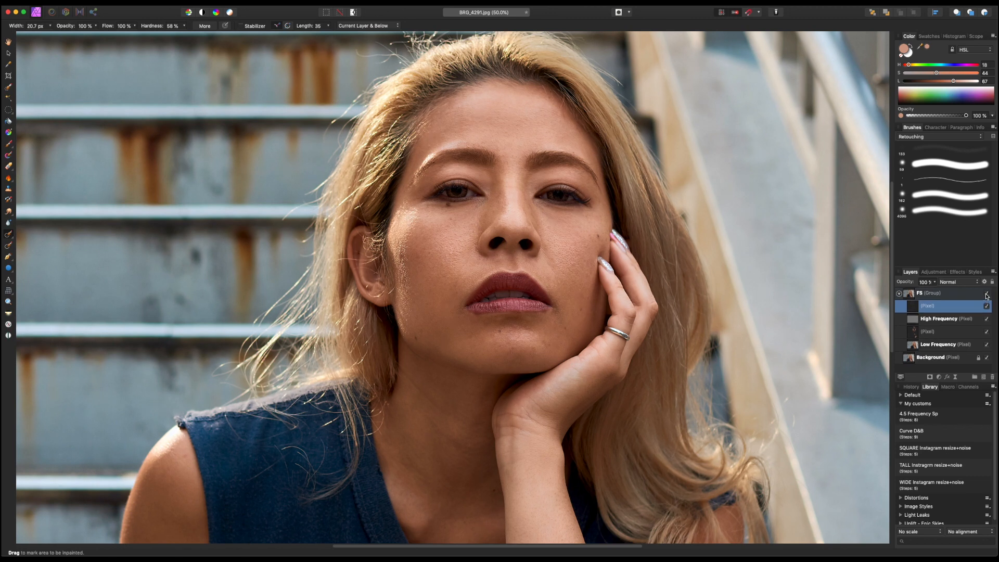
left_click(986, 295)
left_click(986, 295)
left_click(986, 296)
left_click(986, 296)
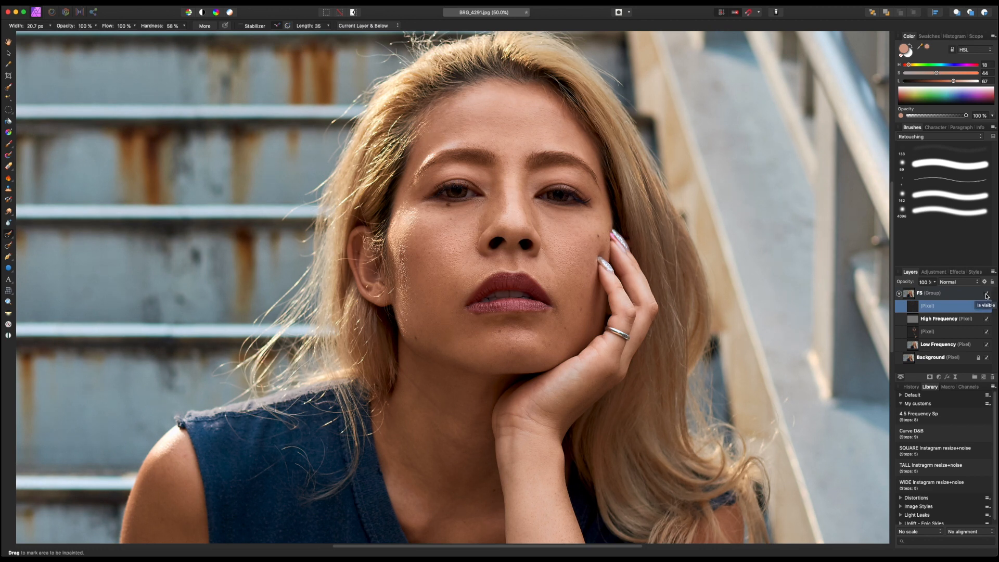